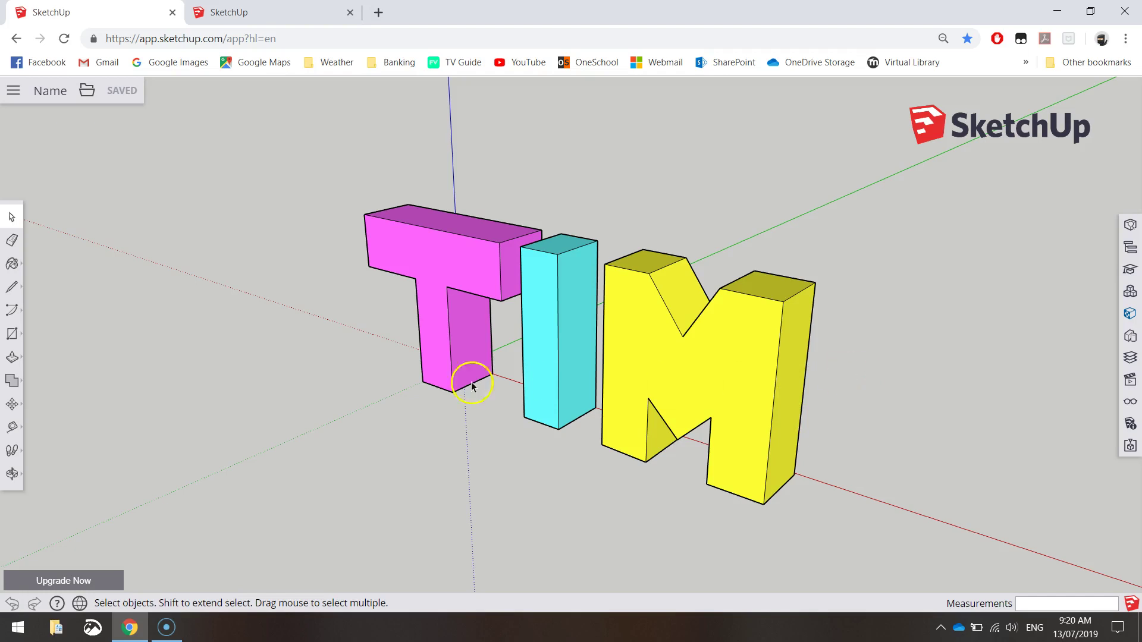
Step: Examine the finished 3D block-letter name from several angles, including its front faces, tops and sides
middle_click_drag(732, 436, 774, 345)
middle_click_drag(443, 388, 273, 436)
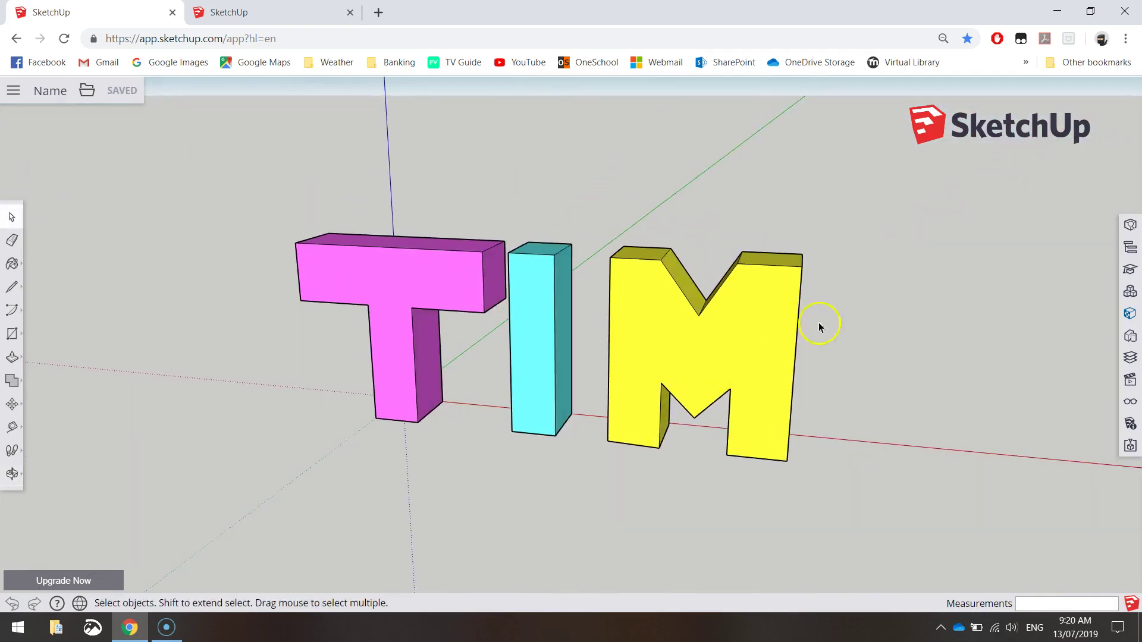
middle_click_drag(829, 324, 633, 379)
left_click_drag(634, 380, 560, 260)
middle_click_drag(559, 260, 417, 380)
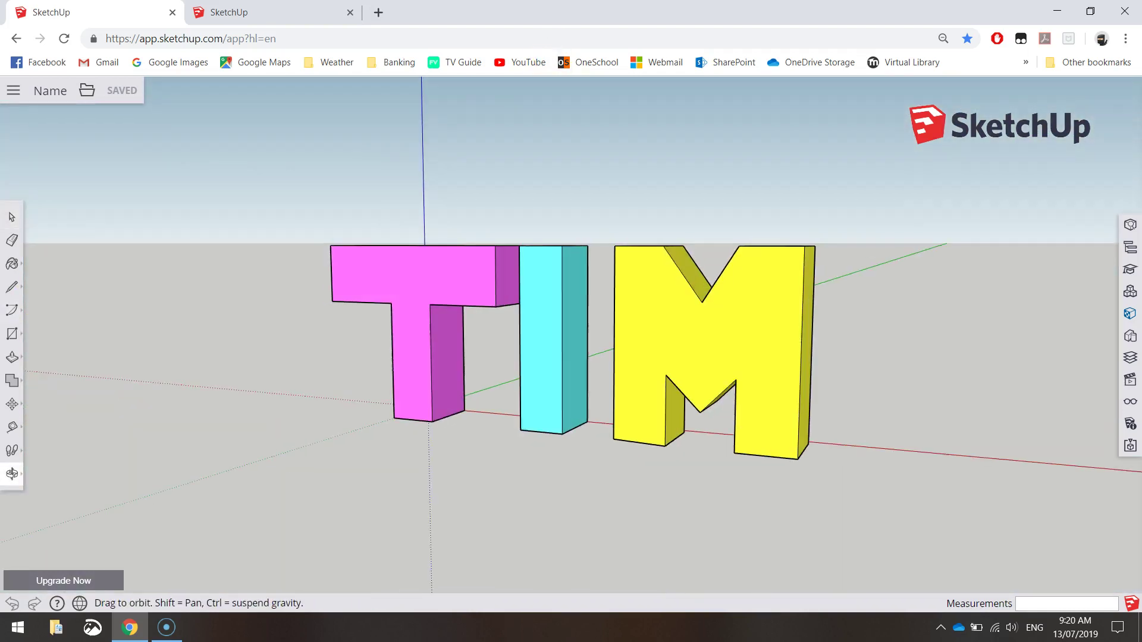
middle_click_drag(173, 377, 709, 330)
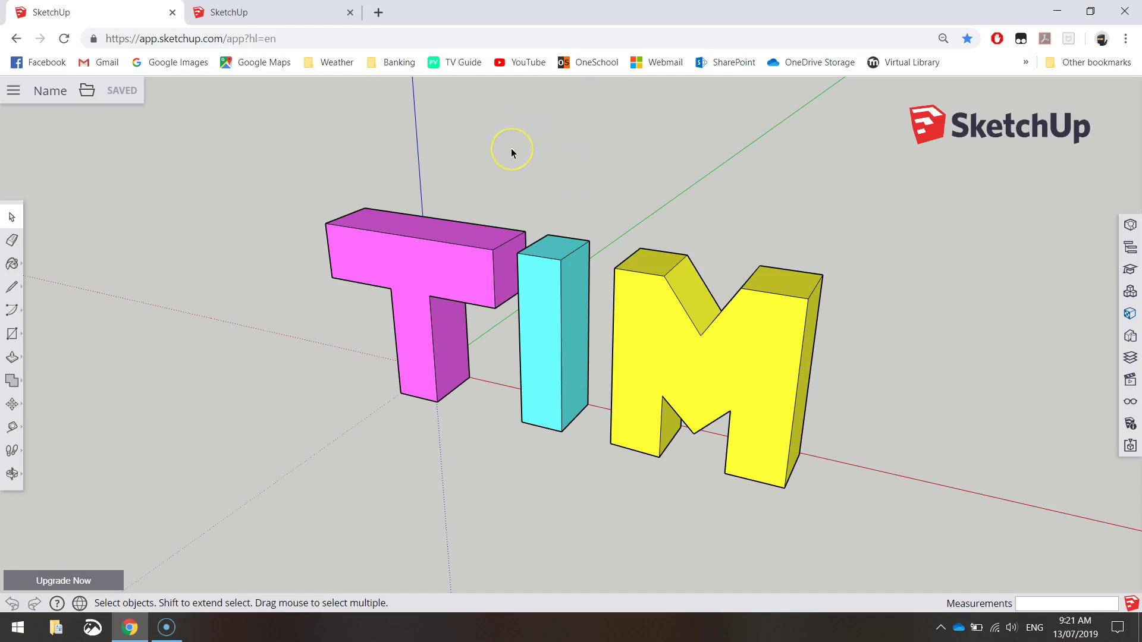
Step: Create a new model from the Simple Template - Millimeters in the other SketchUp browser tab and delete the default standing figure
left_click(271, 12)
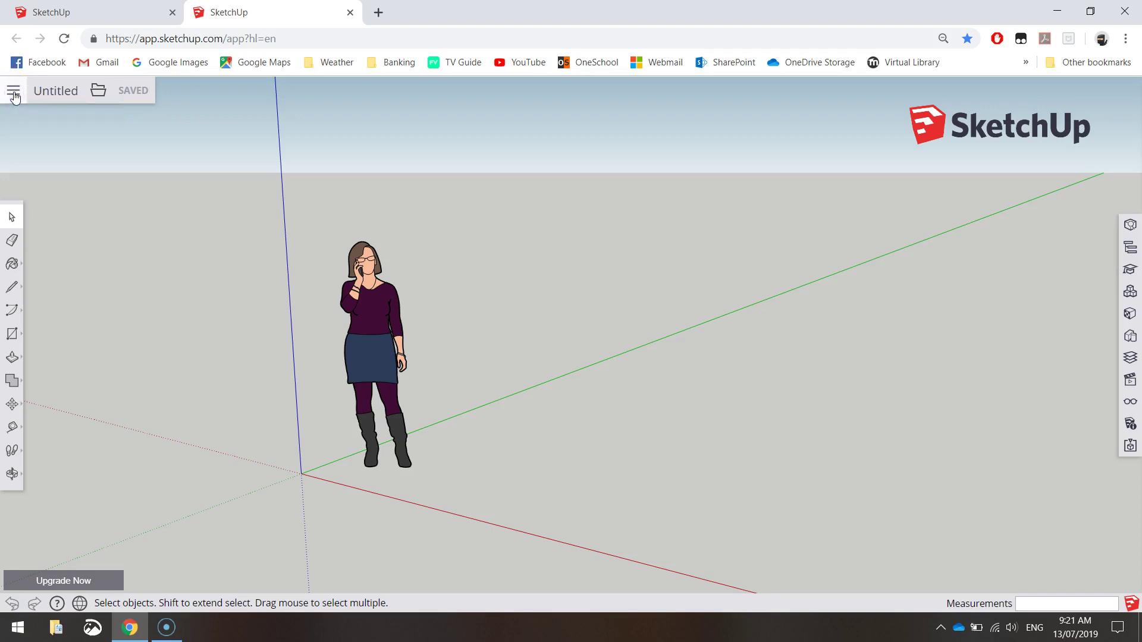
left_click(13, 92)
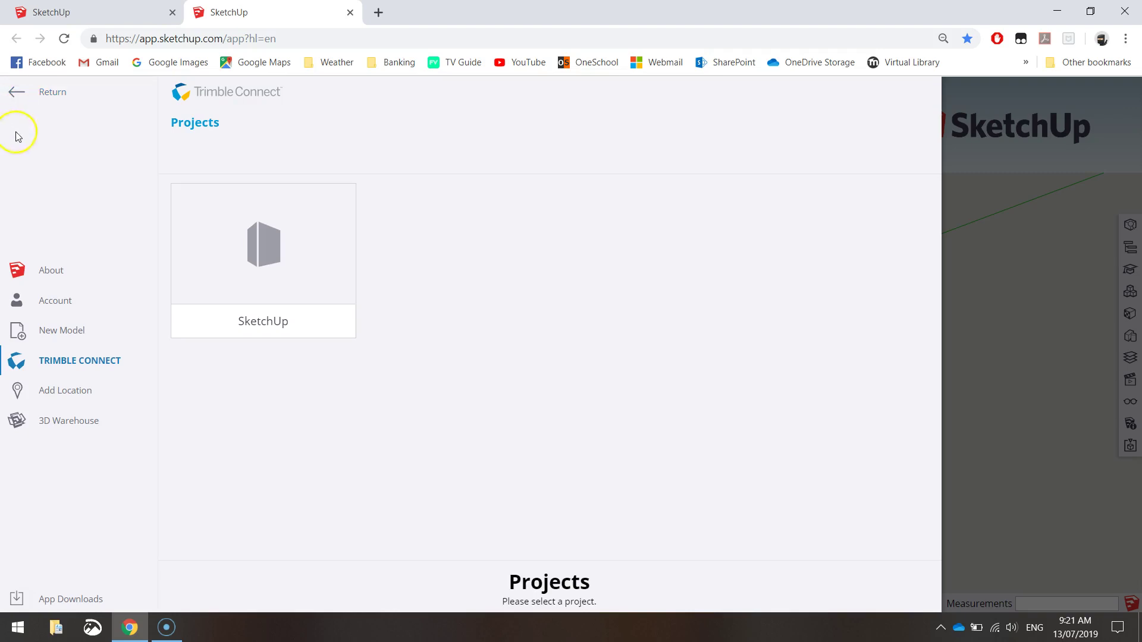
left_click(52, 335)
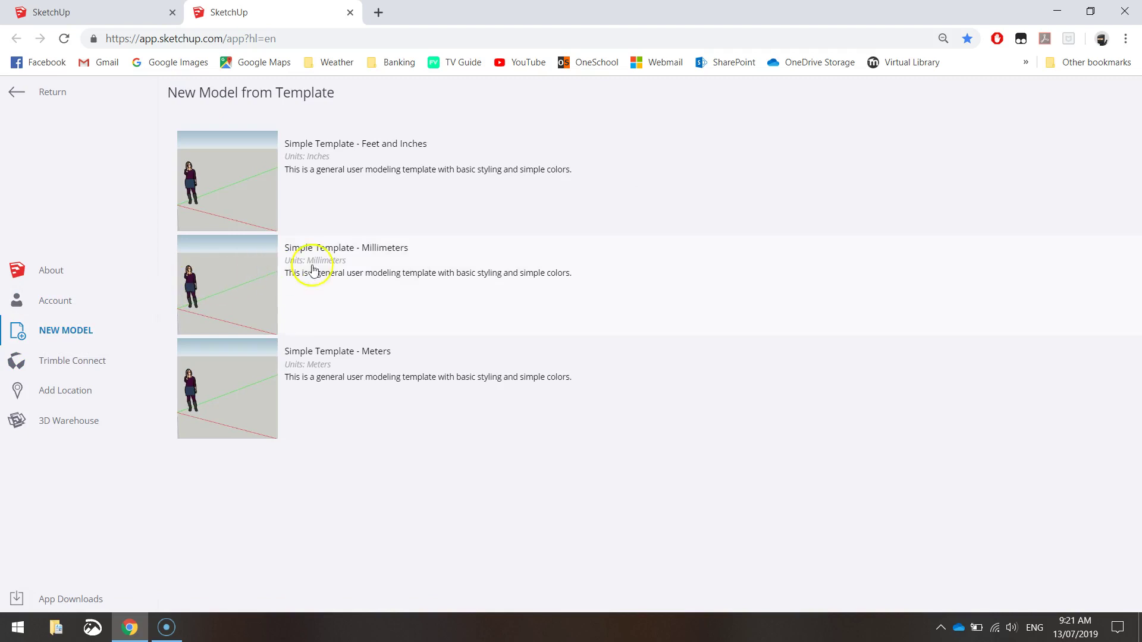
left_click(355, 250)
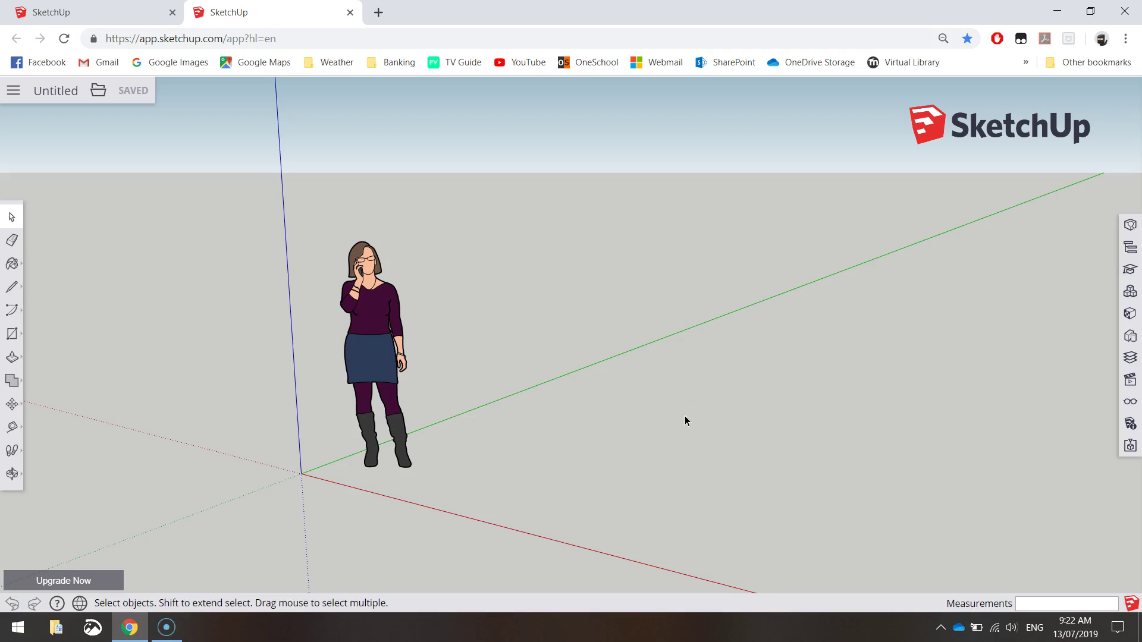
left_click(354, 272)
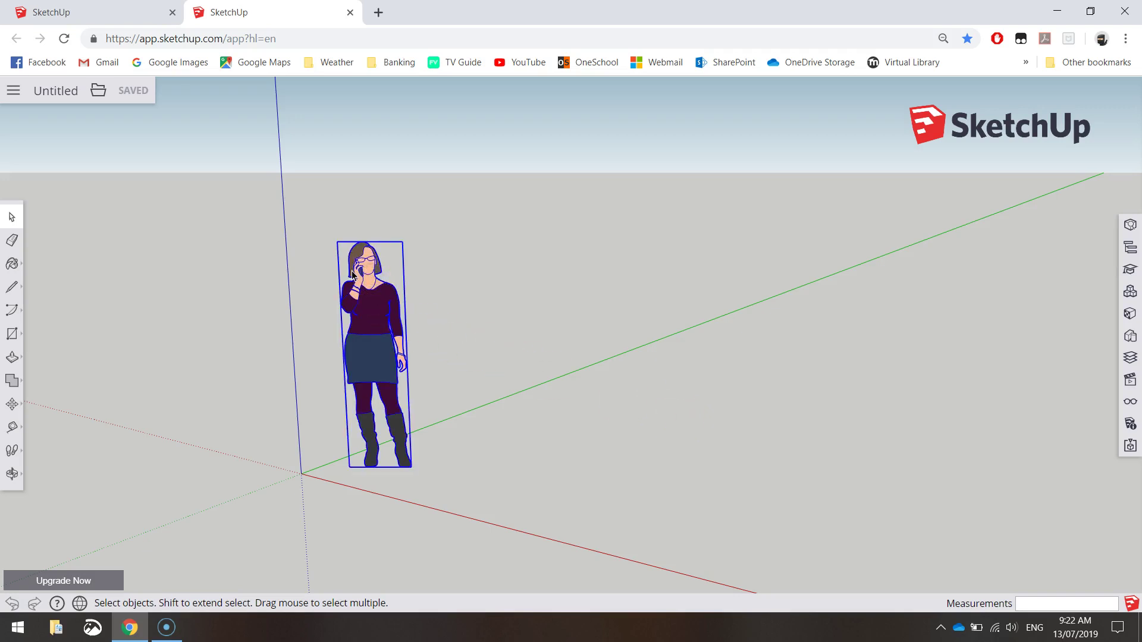
key("Delete")
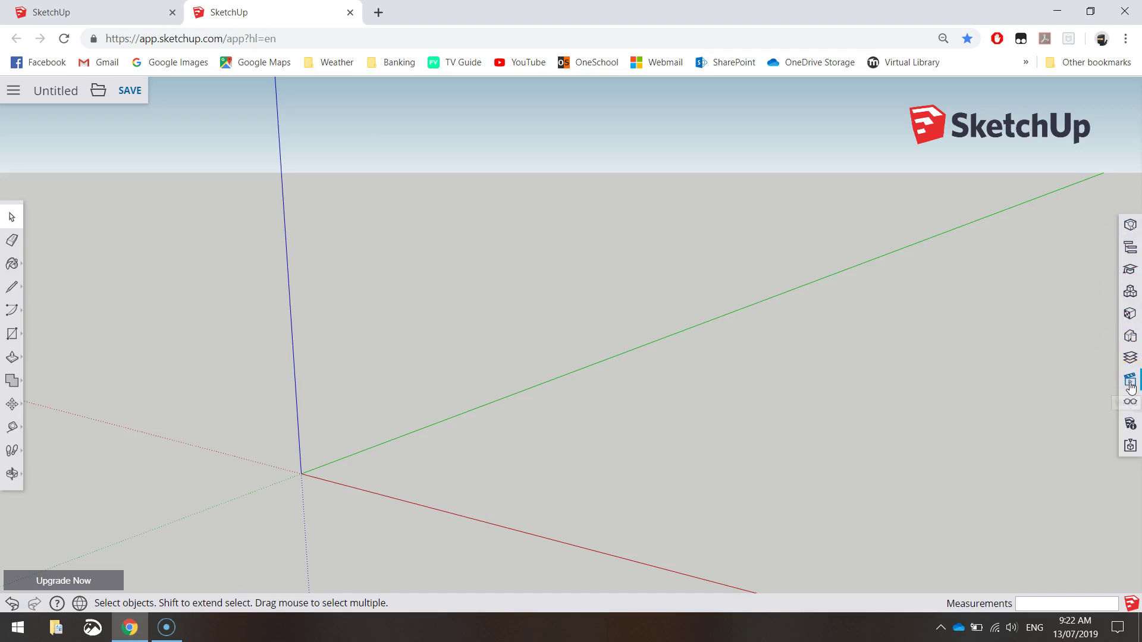
Step: Set the camera to the standard perspective Front view, facing the red and blue axes
left_click(1130, 382)
left_click(1130, 380)
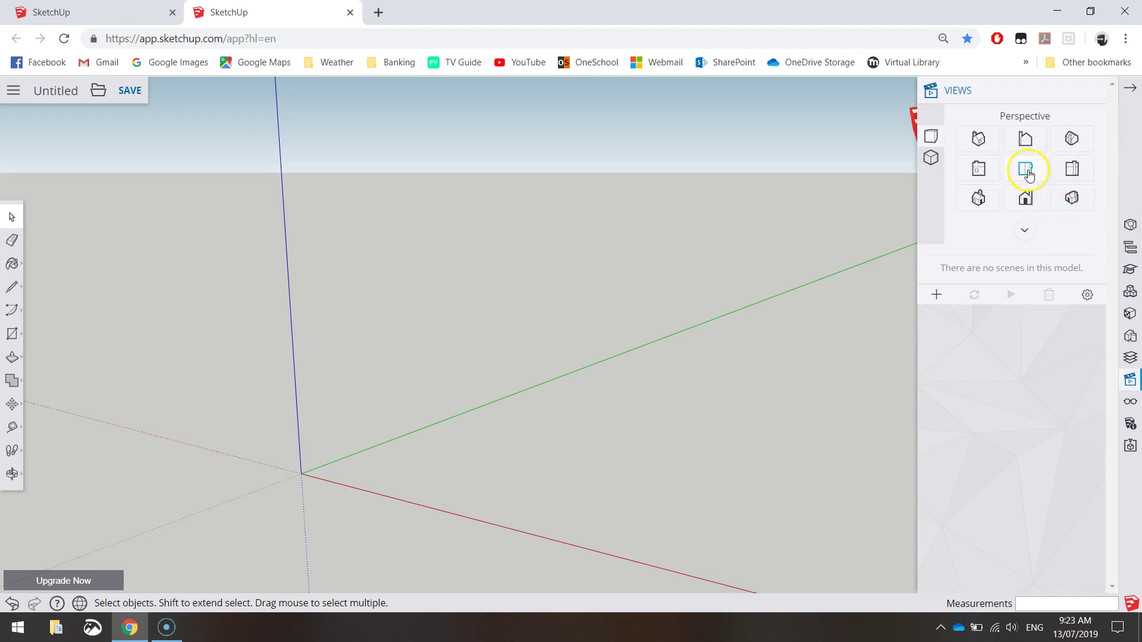
left_click(1015, 137)
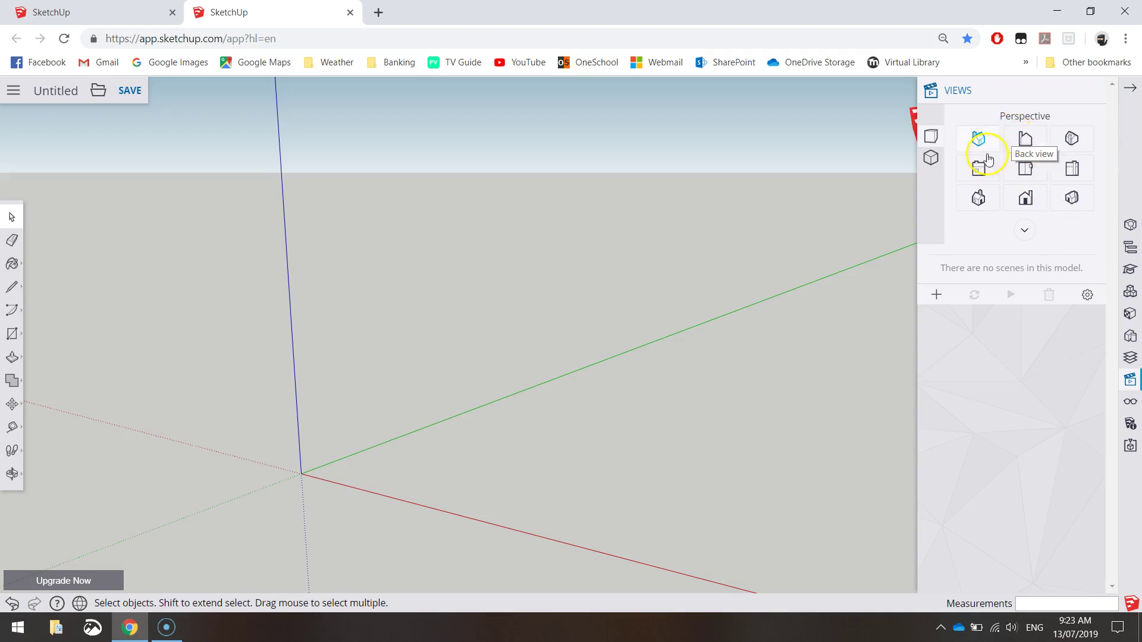
left_click(1019, 199)
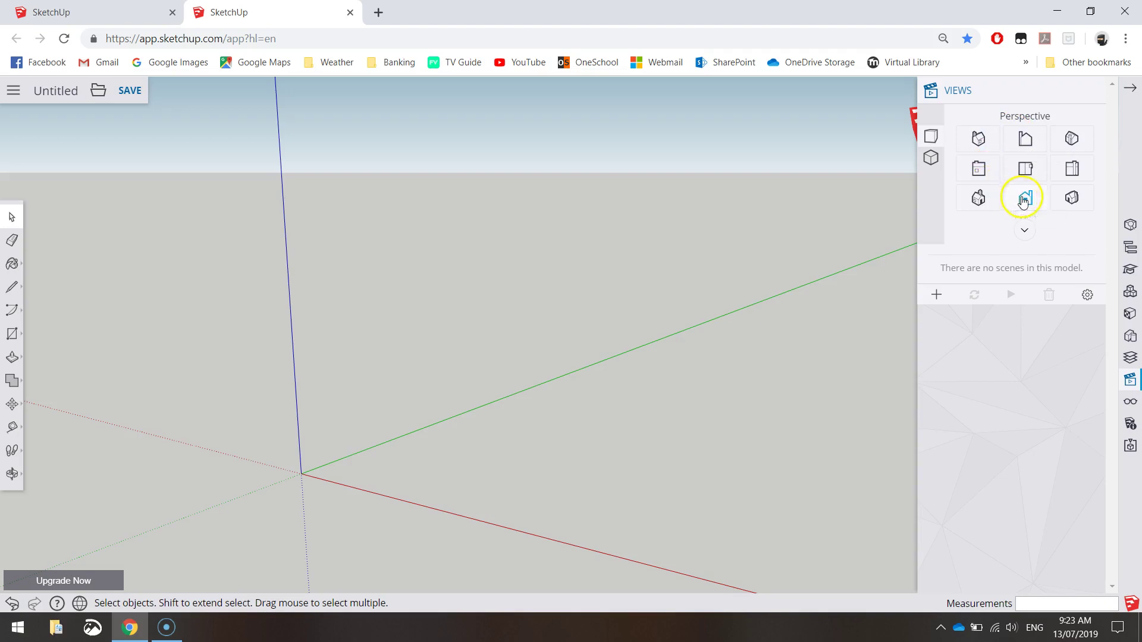
left_click(1031, 203)
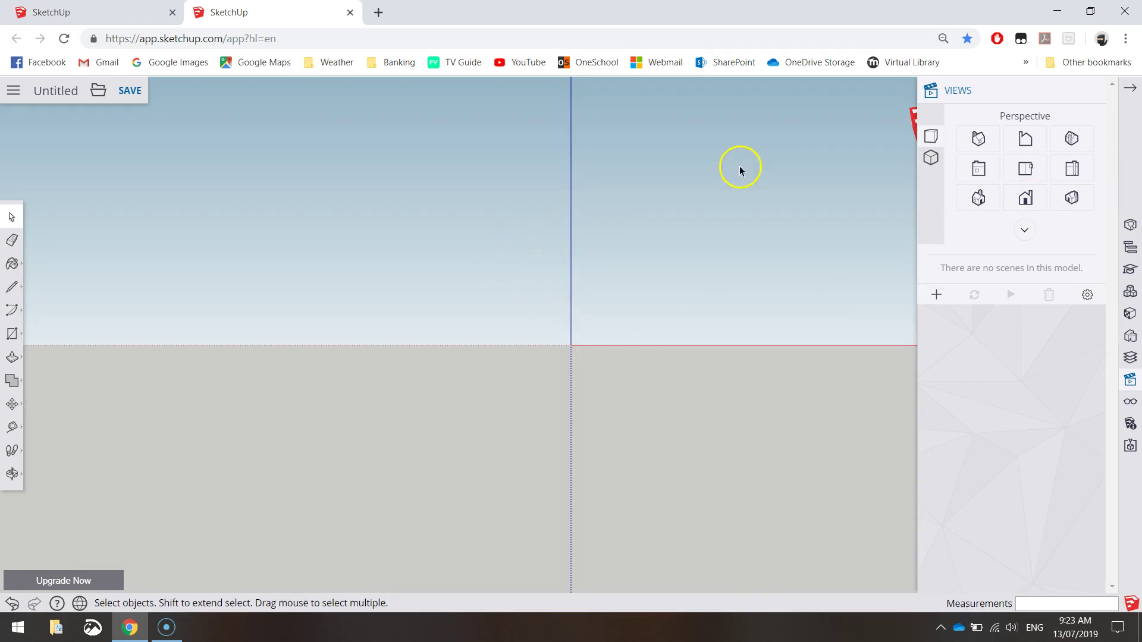
left_click(1128, 90)
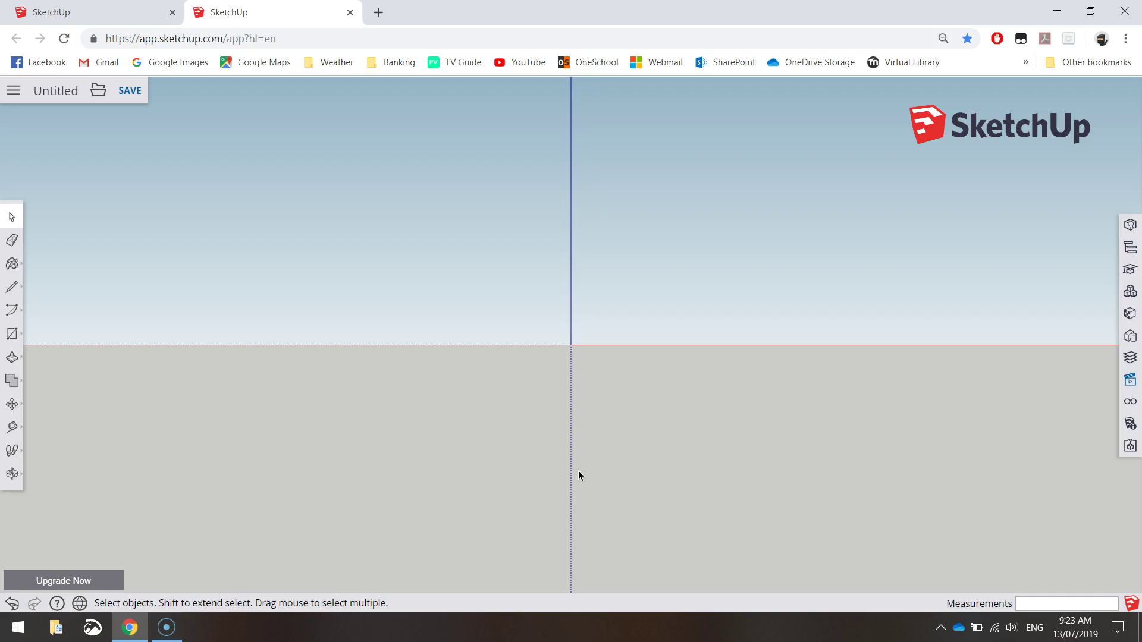
Step: Draw the base, the right stem side about 643 mm high, and the right arm of a letter T with the Line tool, starting at the origin
left_click(19, 294)
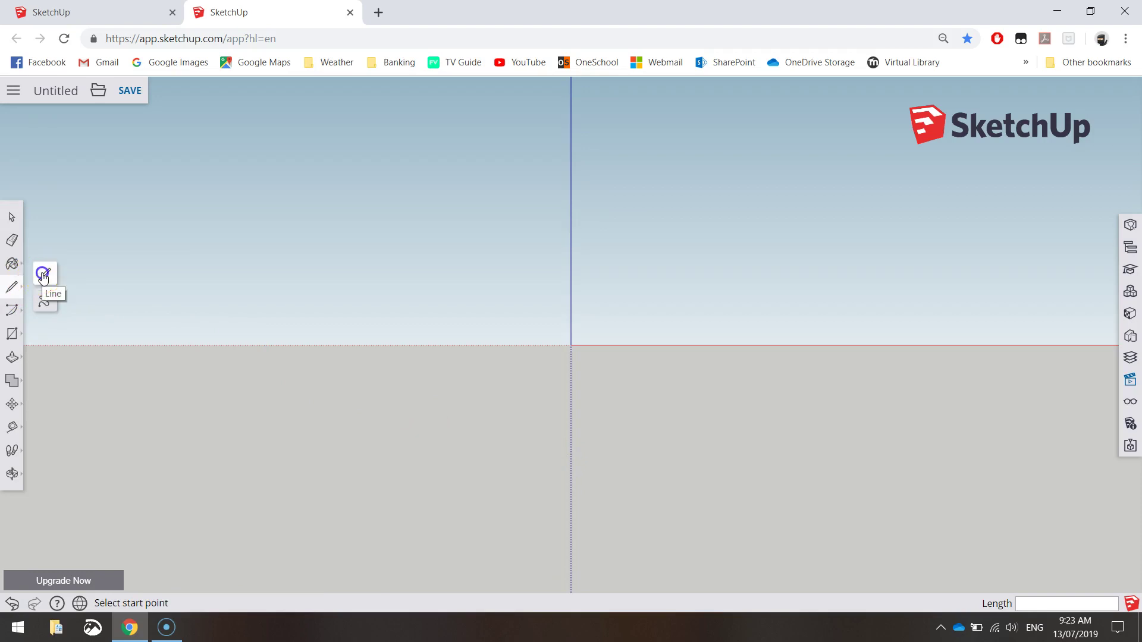
left_click(43, 275)
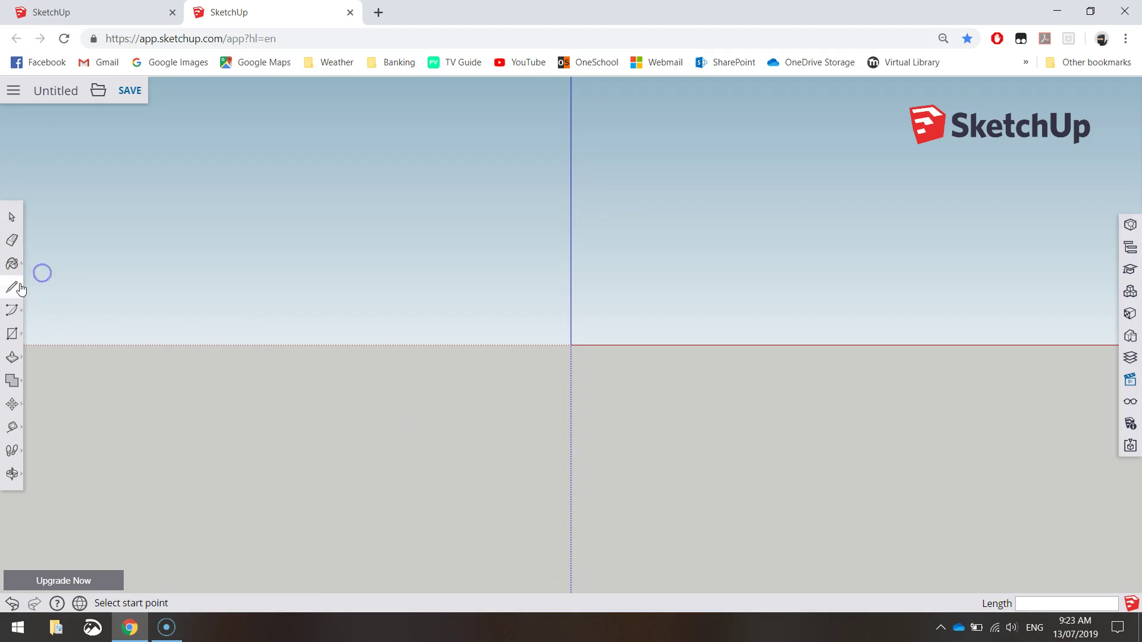
left_click(571, 345)
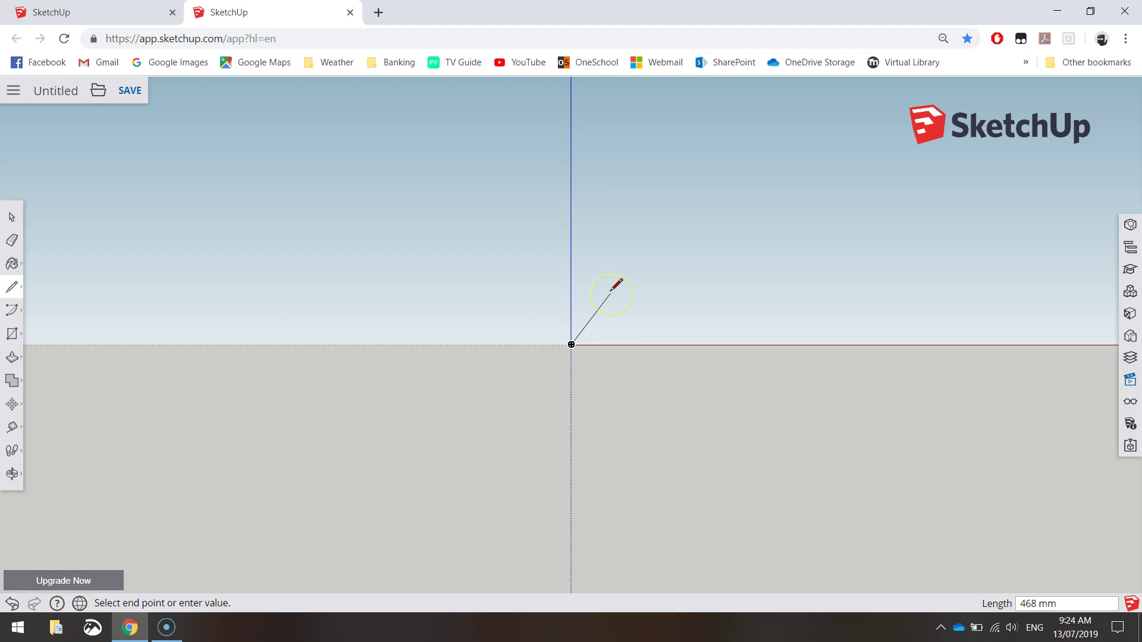
mouse_move(611, 291)
left_mouse_down()
mouse_move(572, 344)
mouse_move(617, 344)
mouse_move(616, 320)
left_mouse_up()
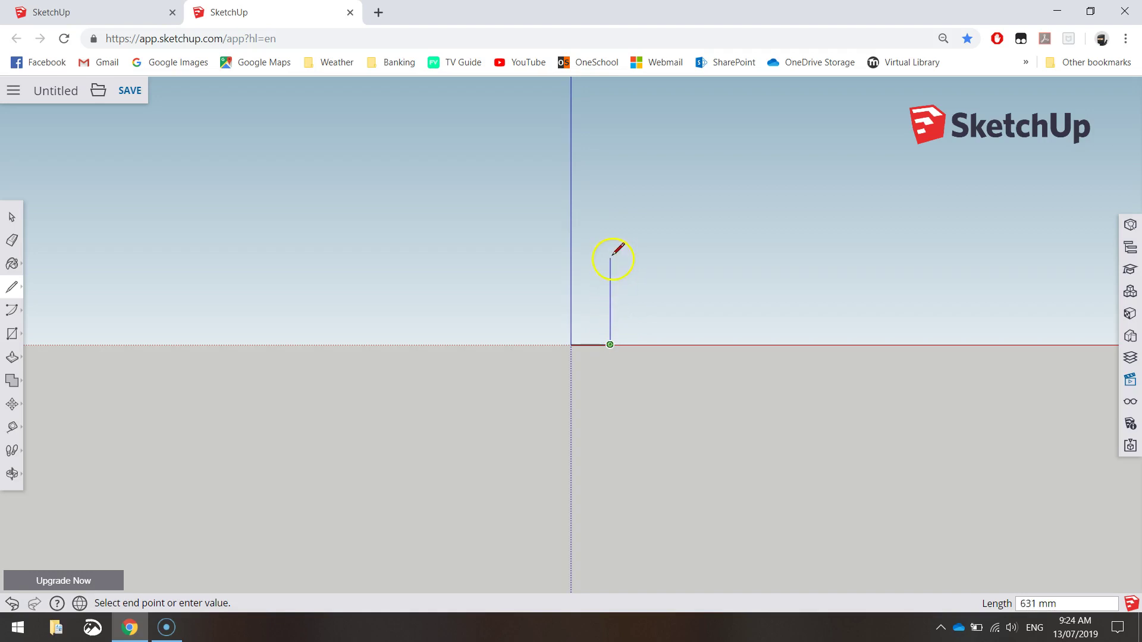
left_click_drag(610, 264, 611, 256)
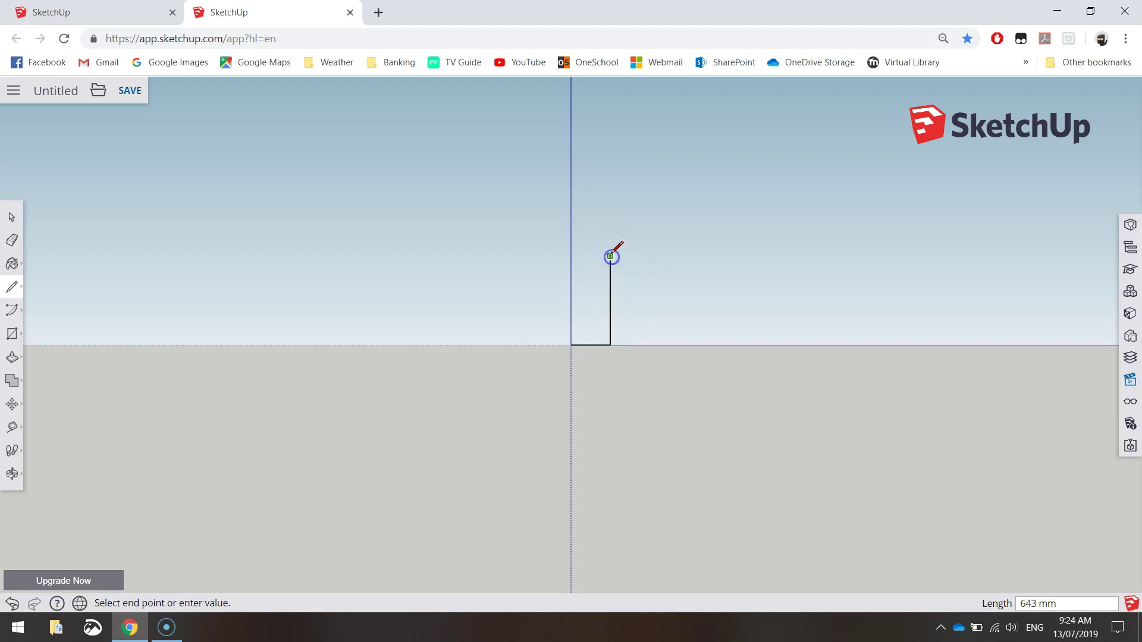
left_click(663, 255)
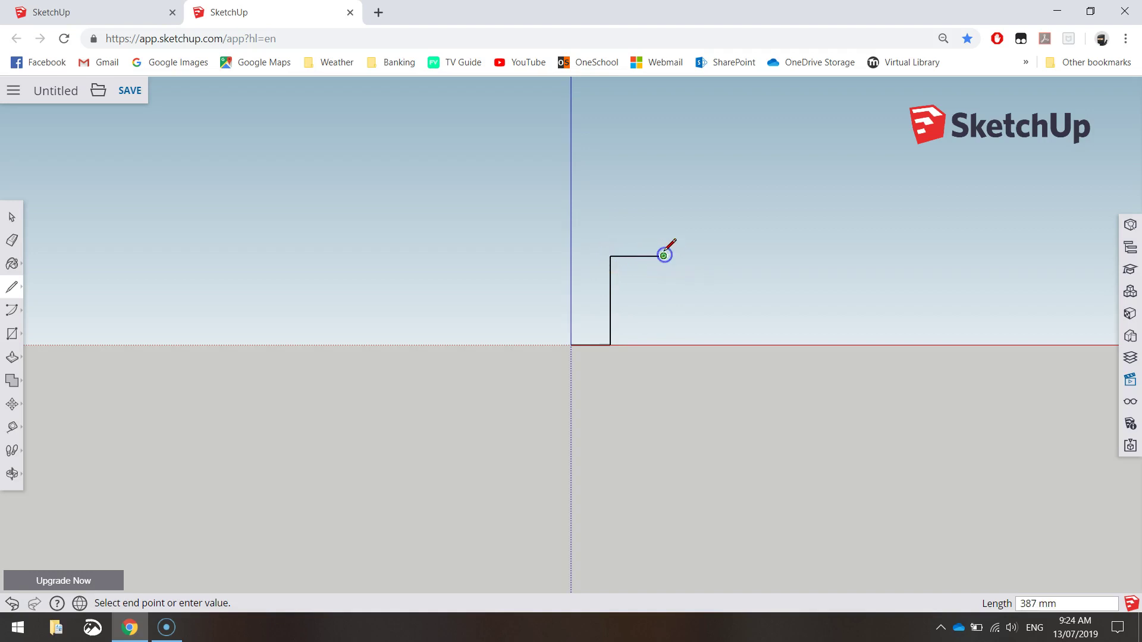
left_click(663, 216)
Step: Complete the T outline with its top edge, left arm and left stem side, closing it at the origin
left_click(505, 217)
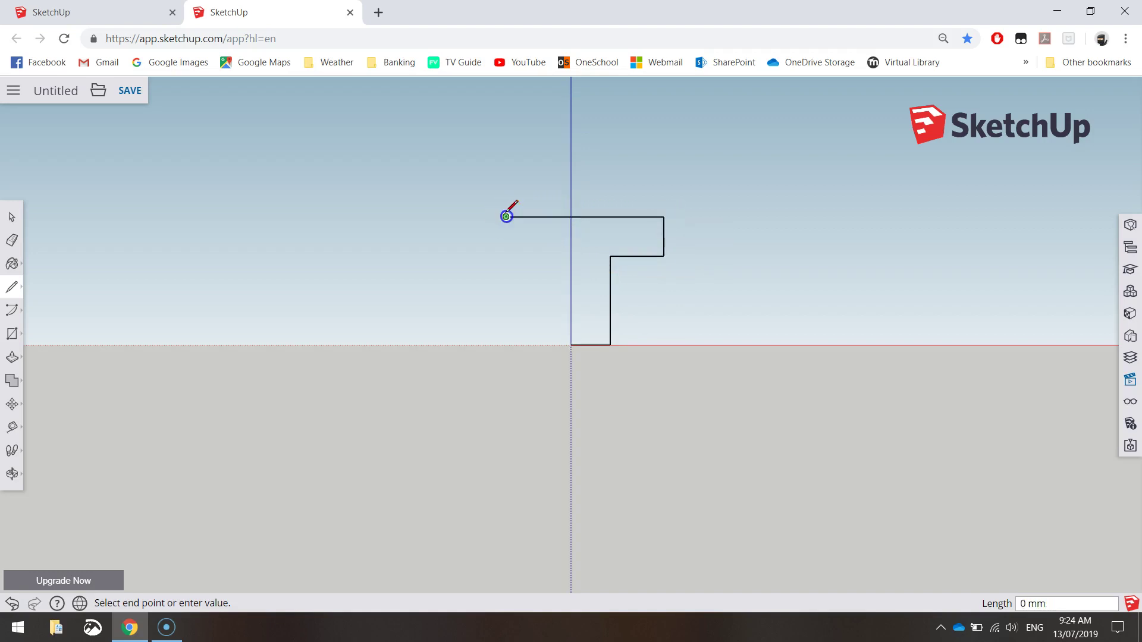
left_click(506, 256)
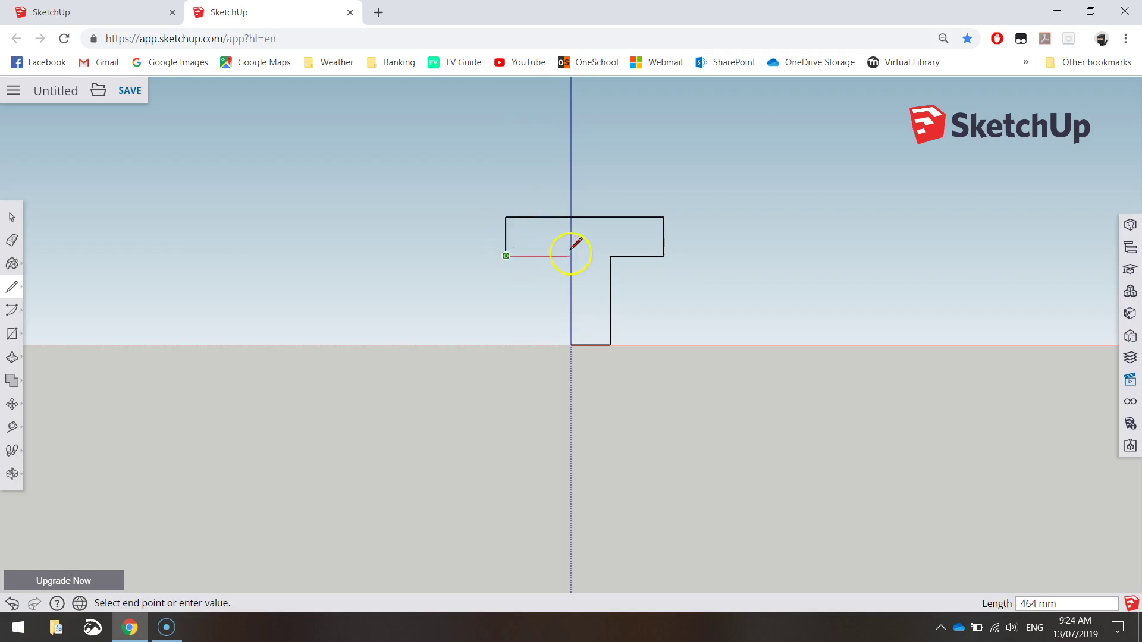
left_click(571, 256)
left_click(571, 345)
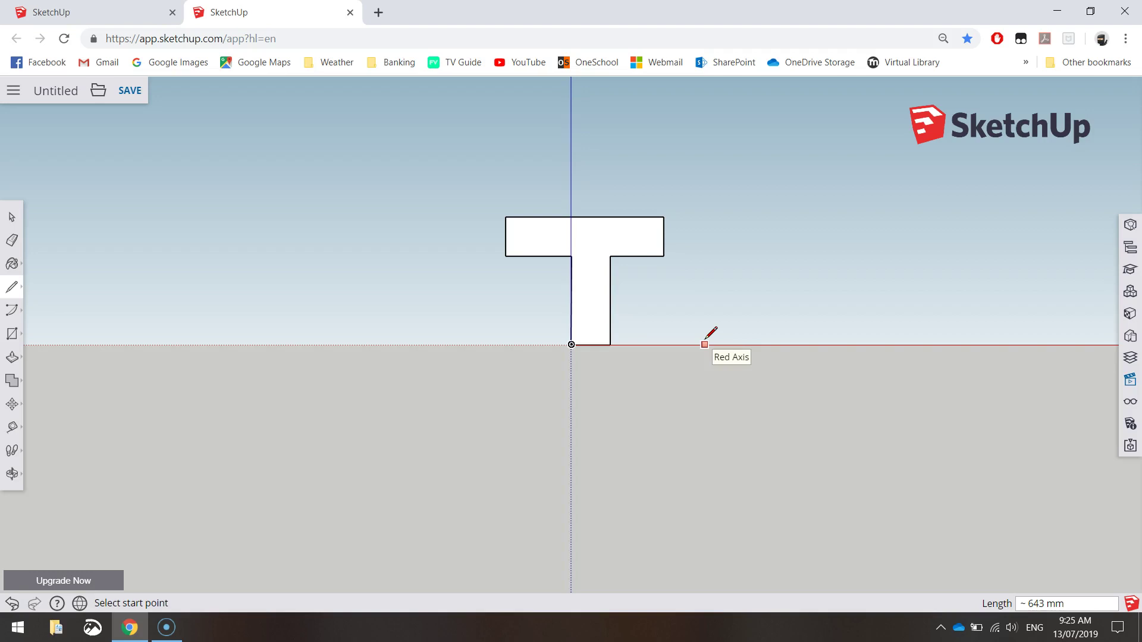
Step: Draw a closed block letter C with straight edges, standing on the red axis beside the T
left_click(744, 344)
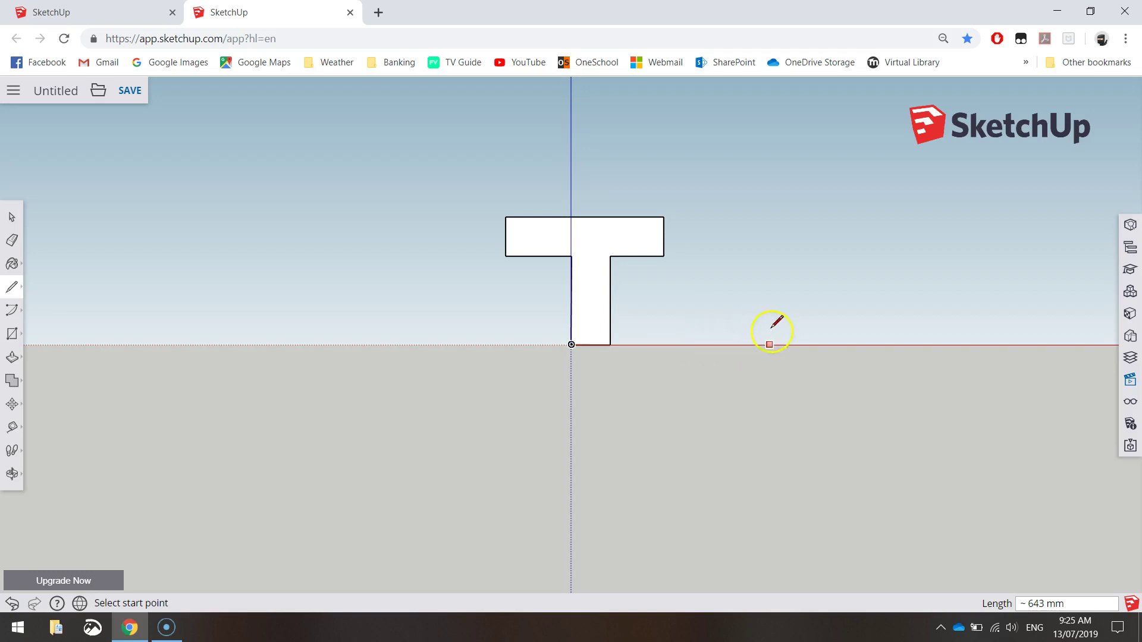
left_click(808, 211)
left_click(721, 212)
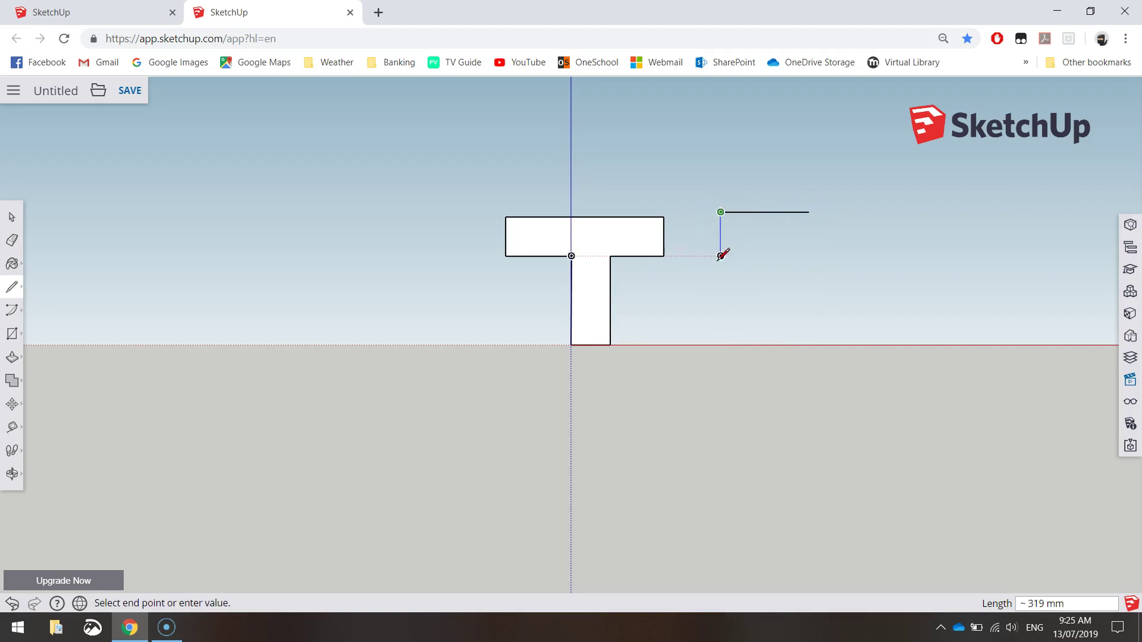
left_click(720, 345)
left_click(809, 345)
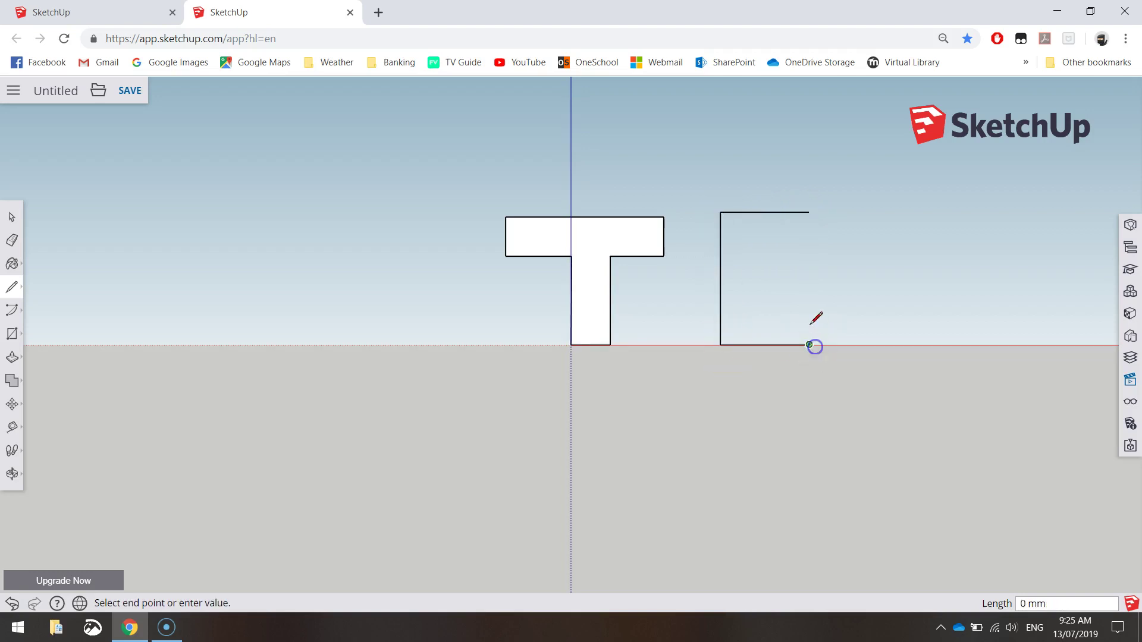
left_click(809, 316)
left_click(745, 317)
left_click(744, 240)
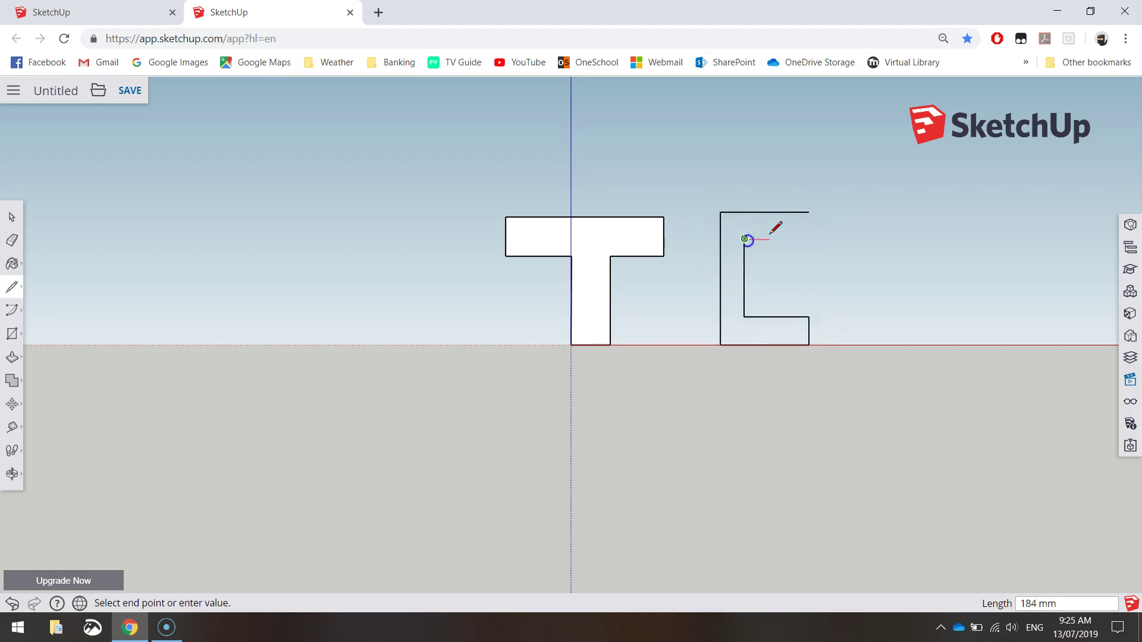
left_click(809, 240)
left_click(810, 213)
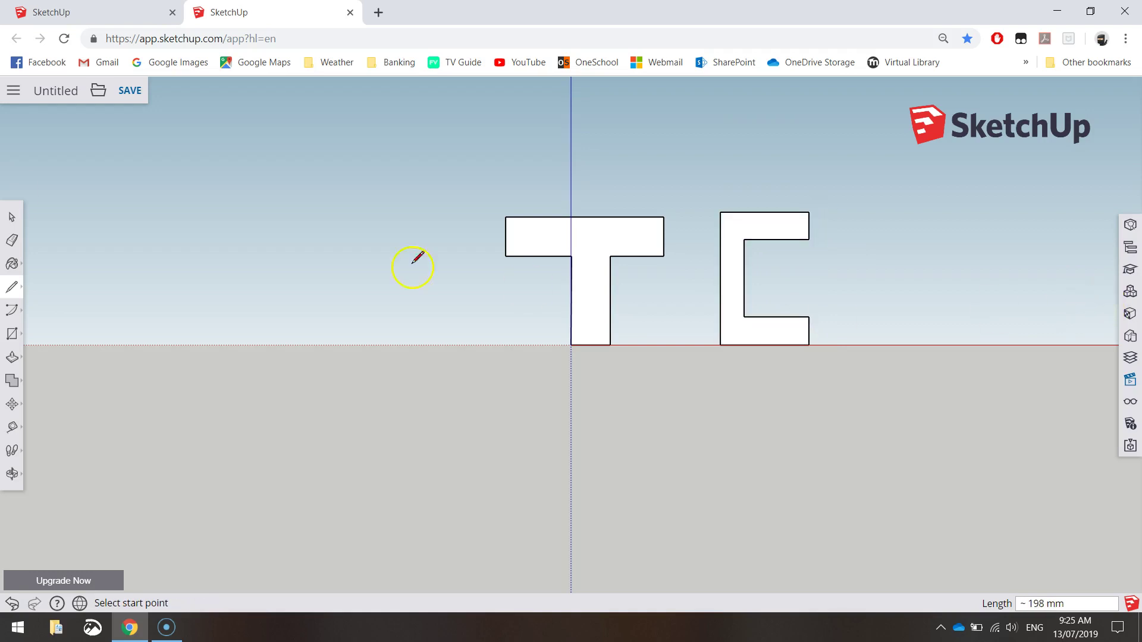
Step: Select the whole letter C with a selection window and delete it
left_click(11, 216)
left_click_drag(704, 184, 890, 381)
key("Delete")
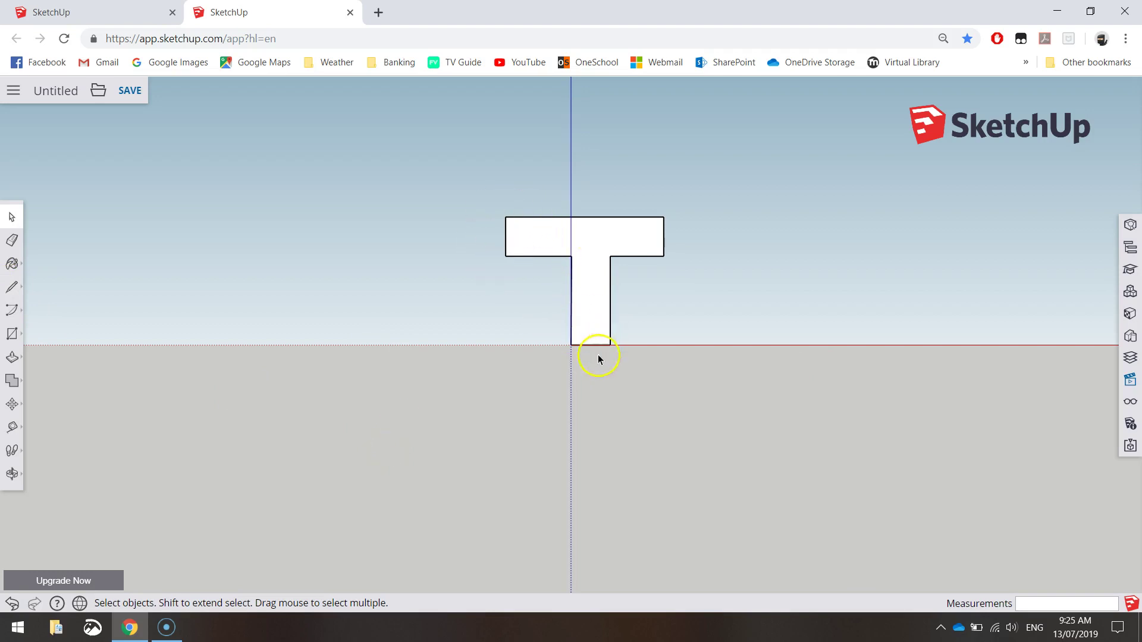
Step: Undo the deletion, the letter C and the T's edges back to the right end of its crossbar
key("ctrl+z")
key("ctrl+z")
key("ctrl+z")
key("ctrl+z")
key("ctrl+z")
key("ctrl+z")
key("ctrl+z")
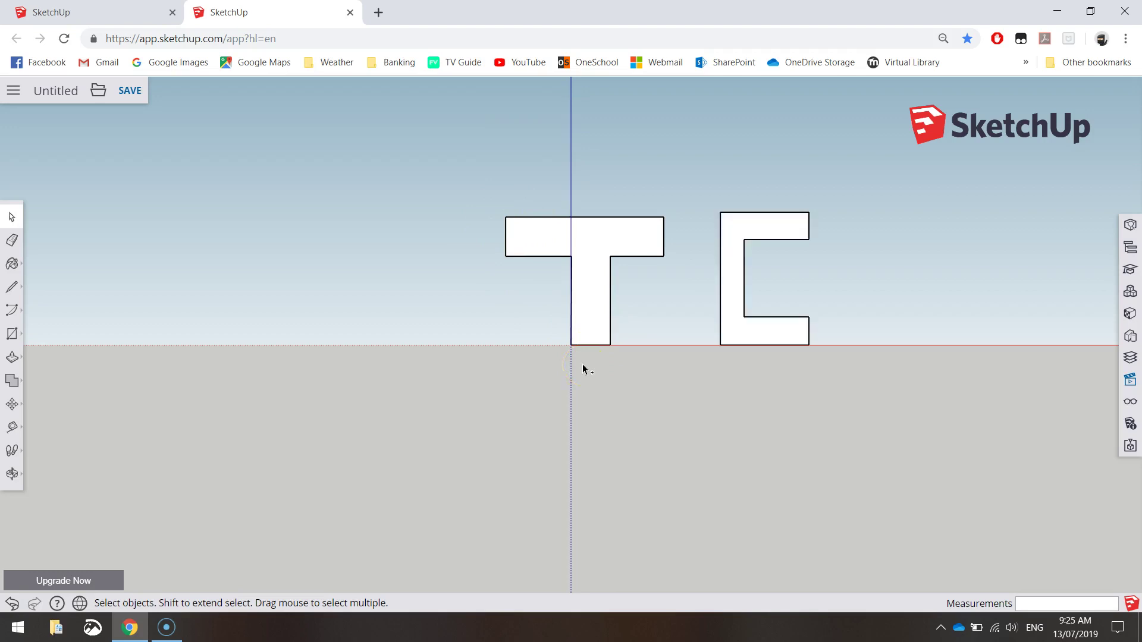
key("ctrl+z")
key("ctrl+z")
key("ctrl+z")
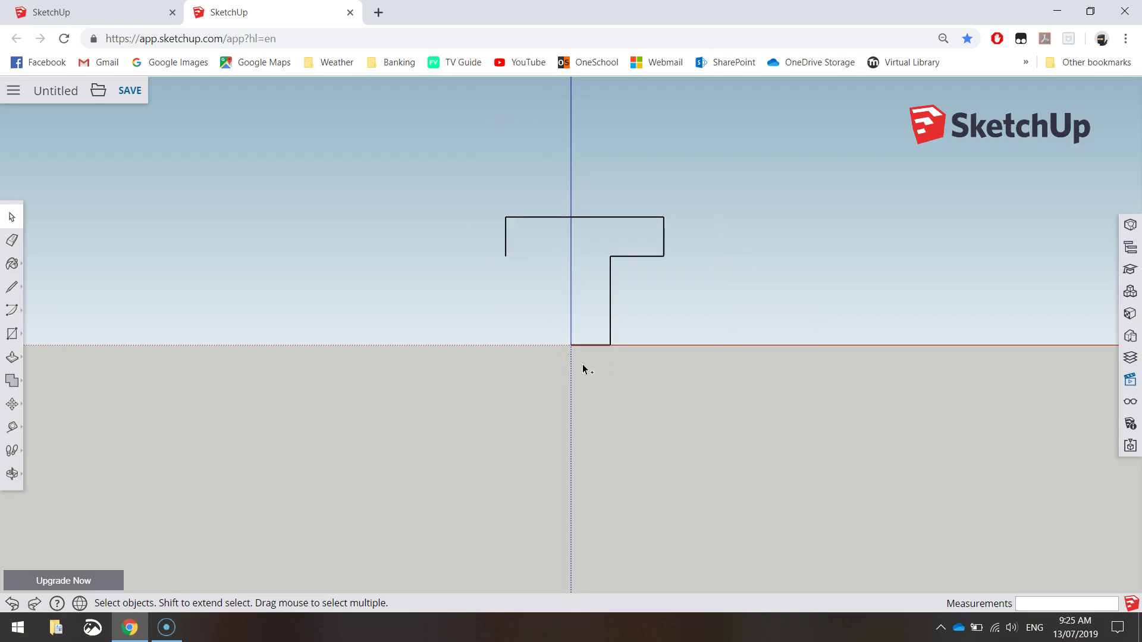
Step: Draw the T's top edge, a left arm slightly shorter than the right one, and the left stem side, closing the outline at the origin
left_click(12, 286)
left_click(664, 217)
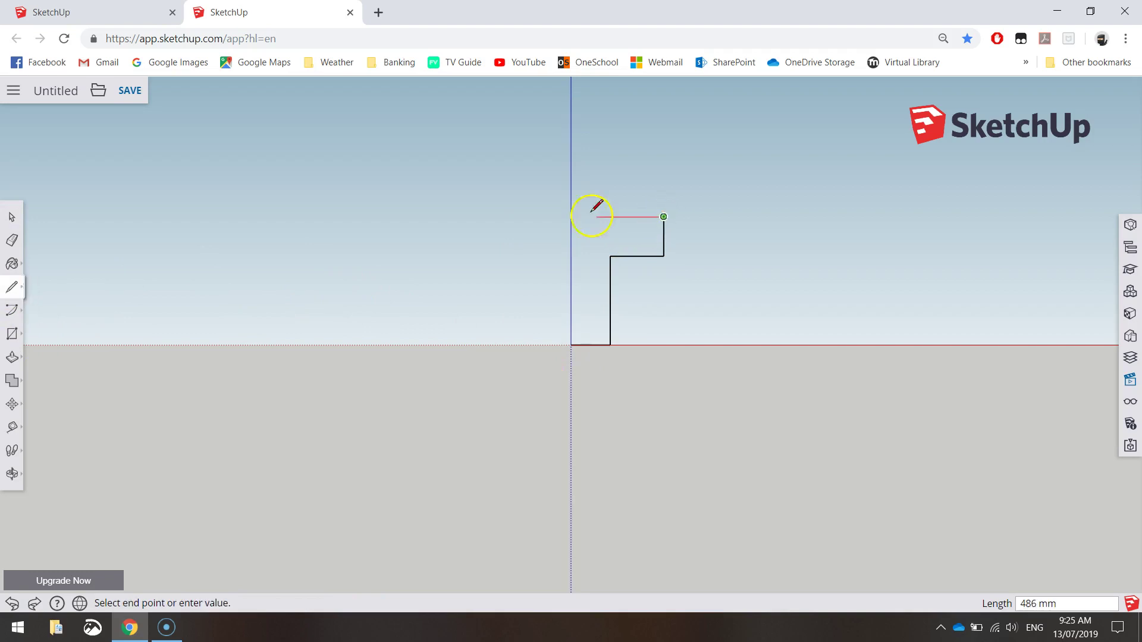
left_click(525, 216)
left_click(525, 259)
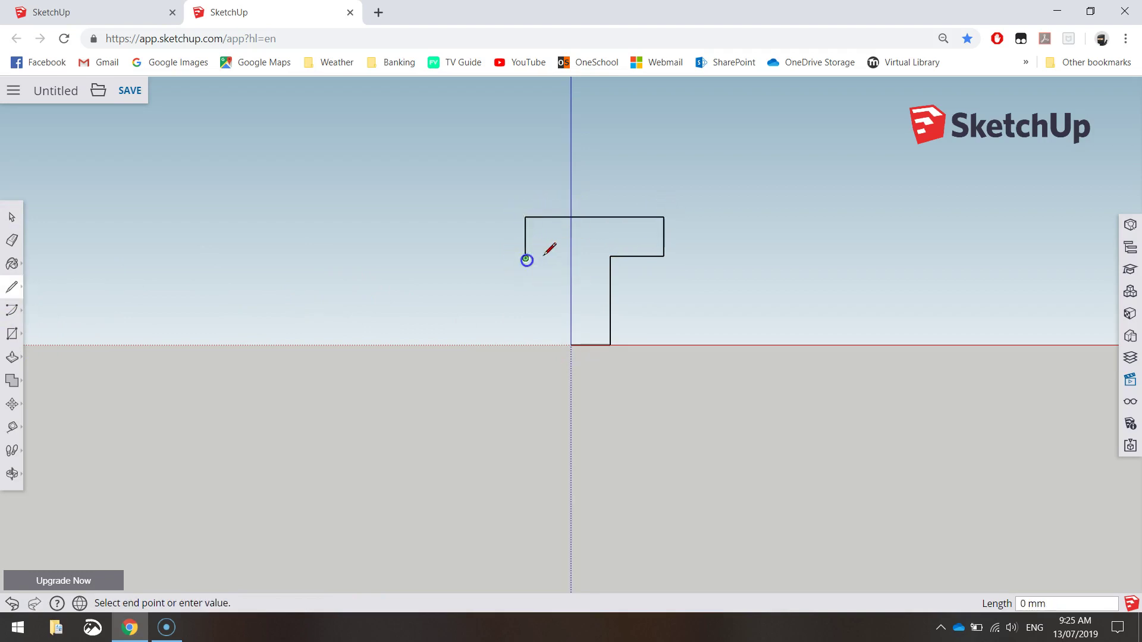
left_click(573, 258)
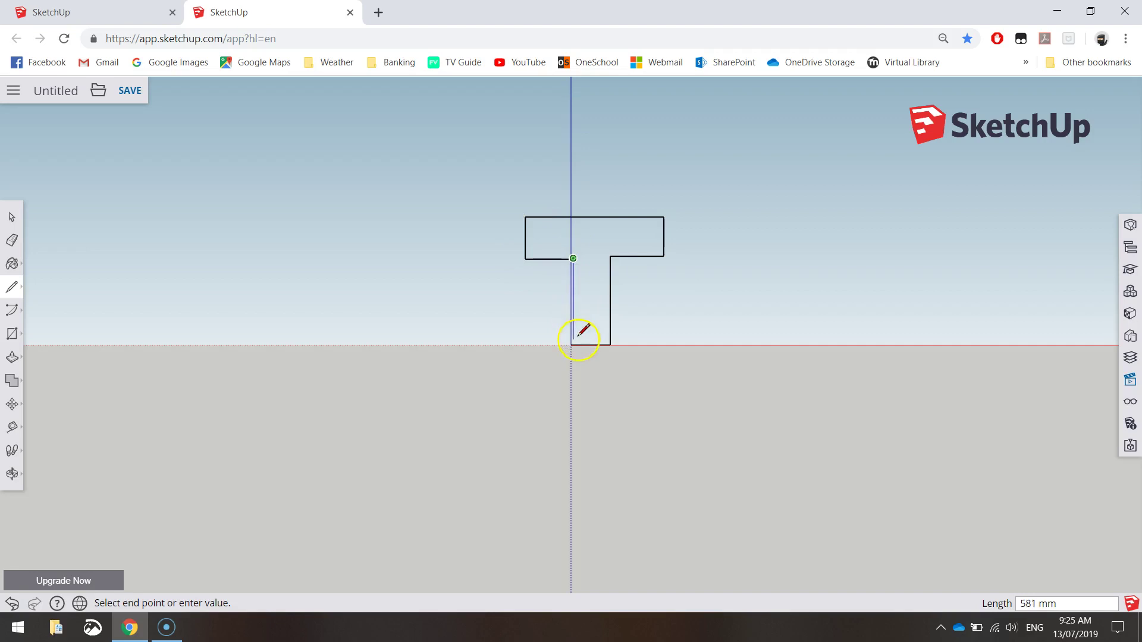
left_click(571, 345)
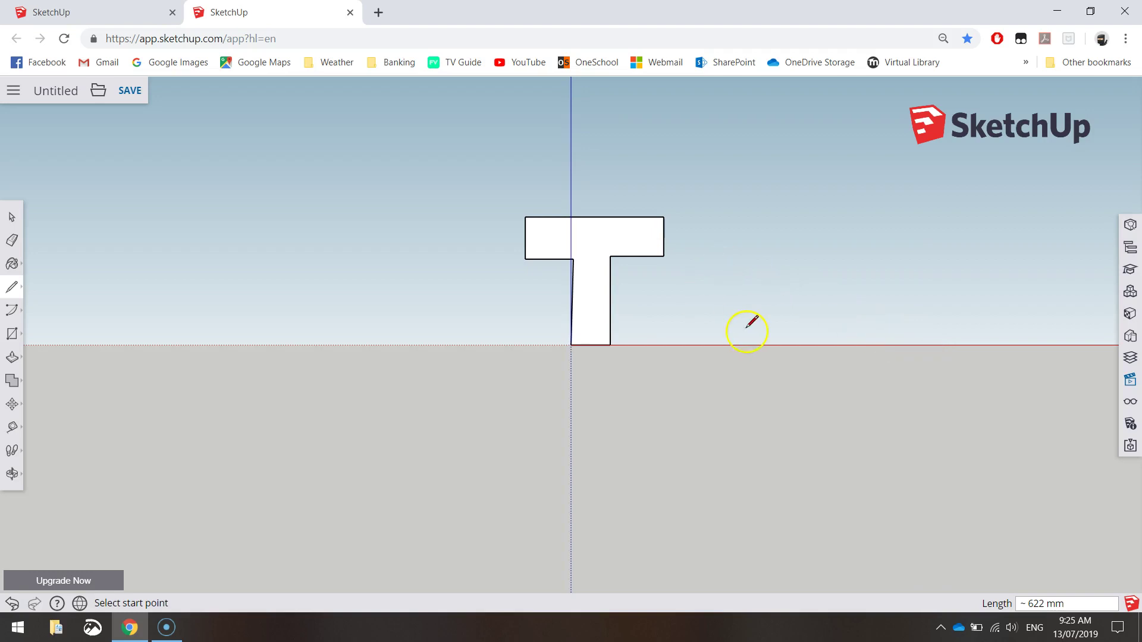
Step: Draw a closed narrow block letter I beside the T, standing on the red axis and level with the T's top
left_click(676, 218)
left_click(676, 345)
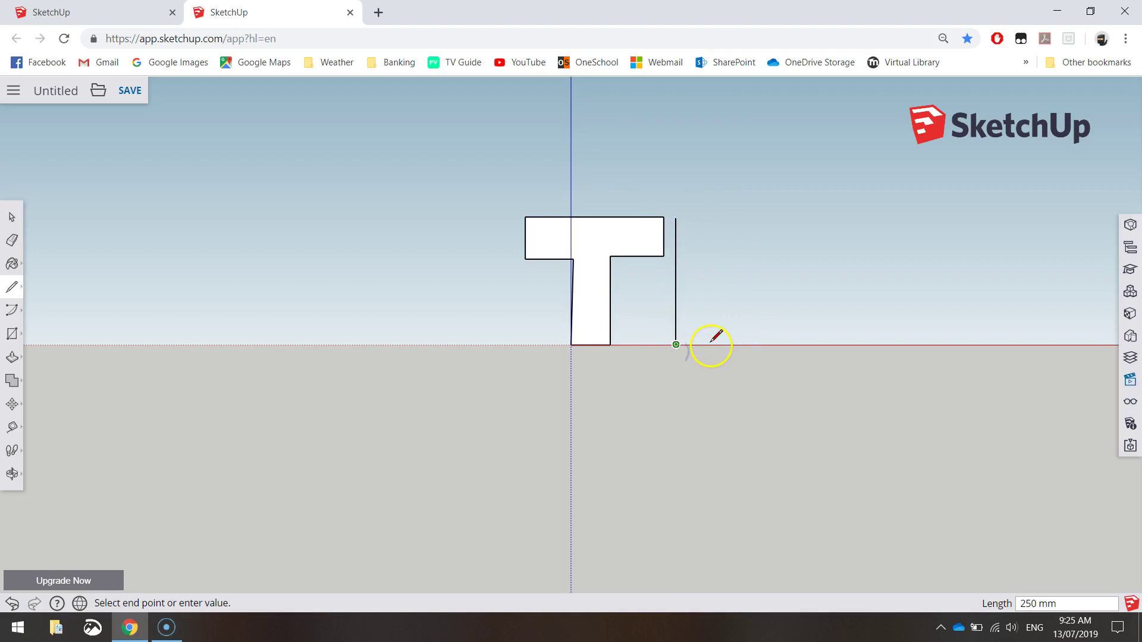
left_click(707, 345)
left_click(707, 218)
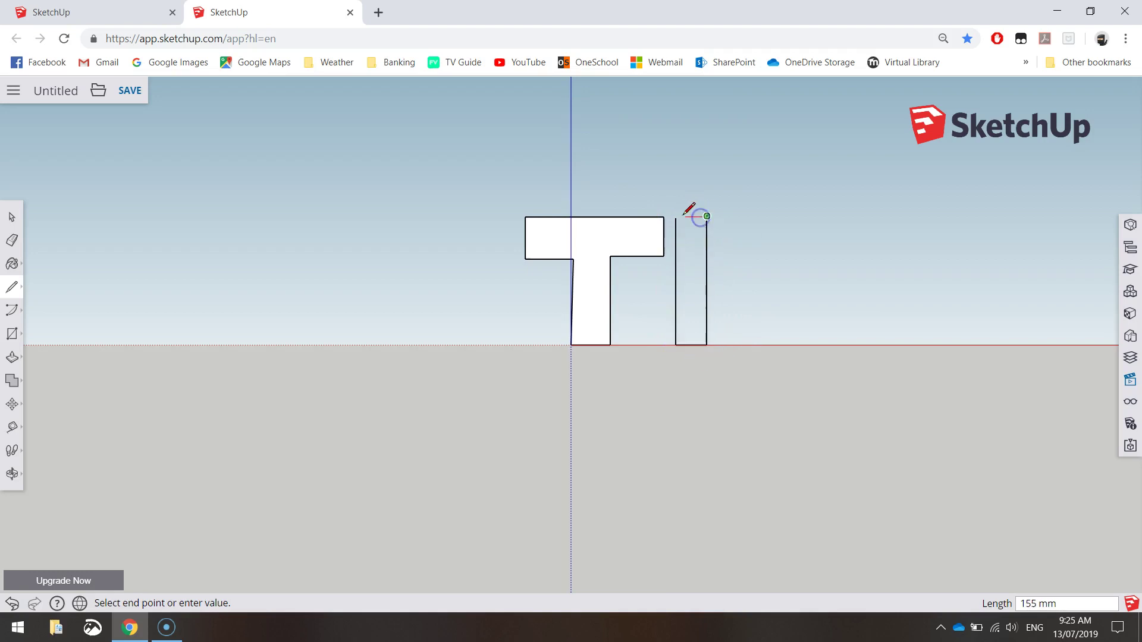
left_click(677, 219)
left_click(1007, 313)
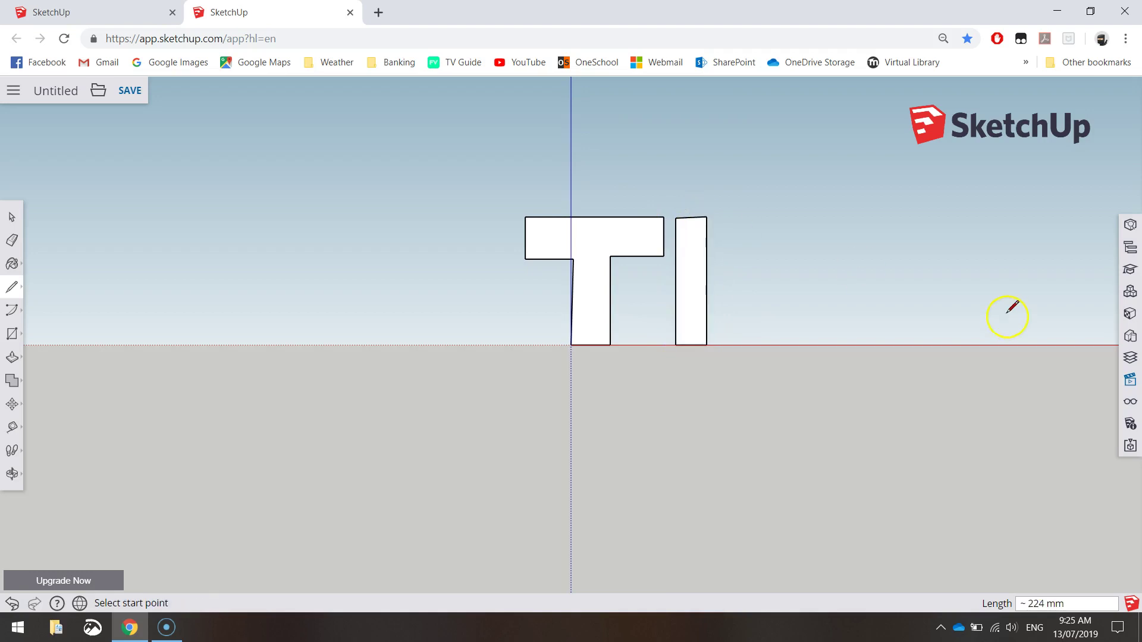
Step: Draw the lower outline of a block M beside the I: left side, both feet on the red axis and the pointed notch between the legs
left_click(720, 218)
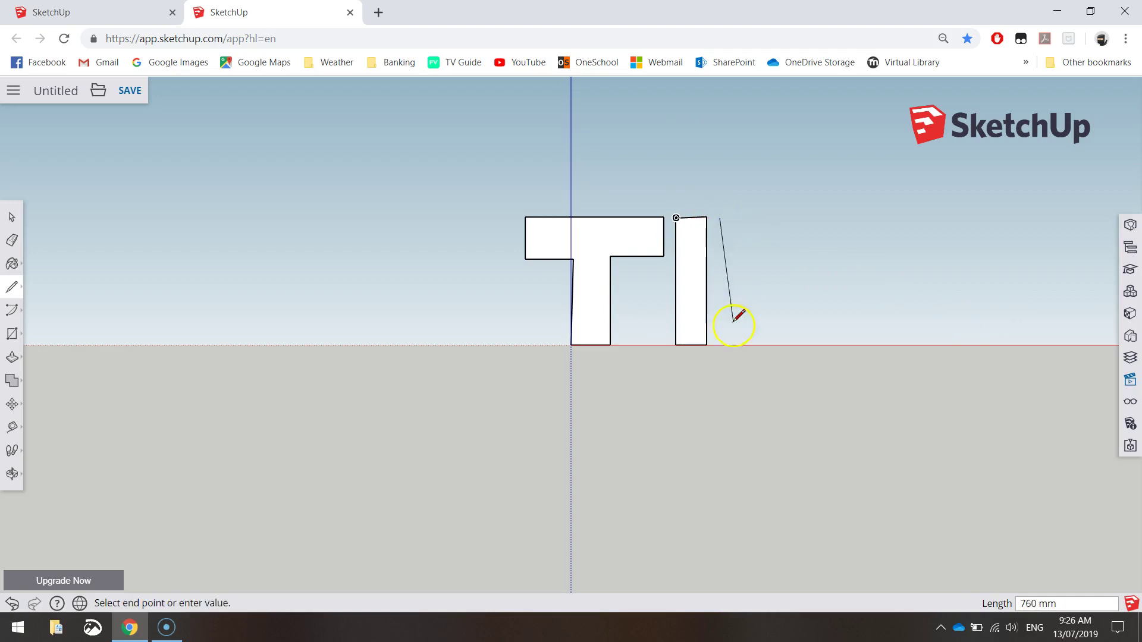
left_click(720, 345)
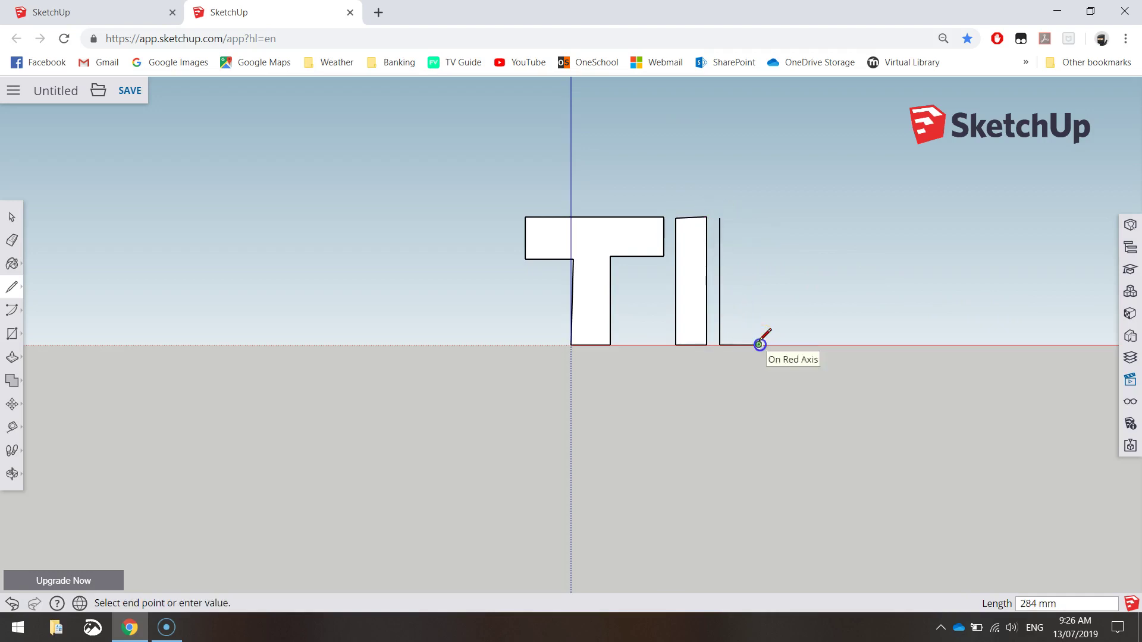
left_click(760, 345)
left_click(759, 280)
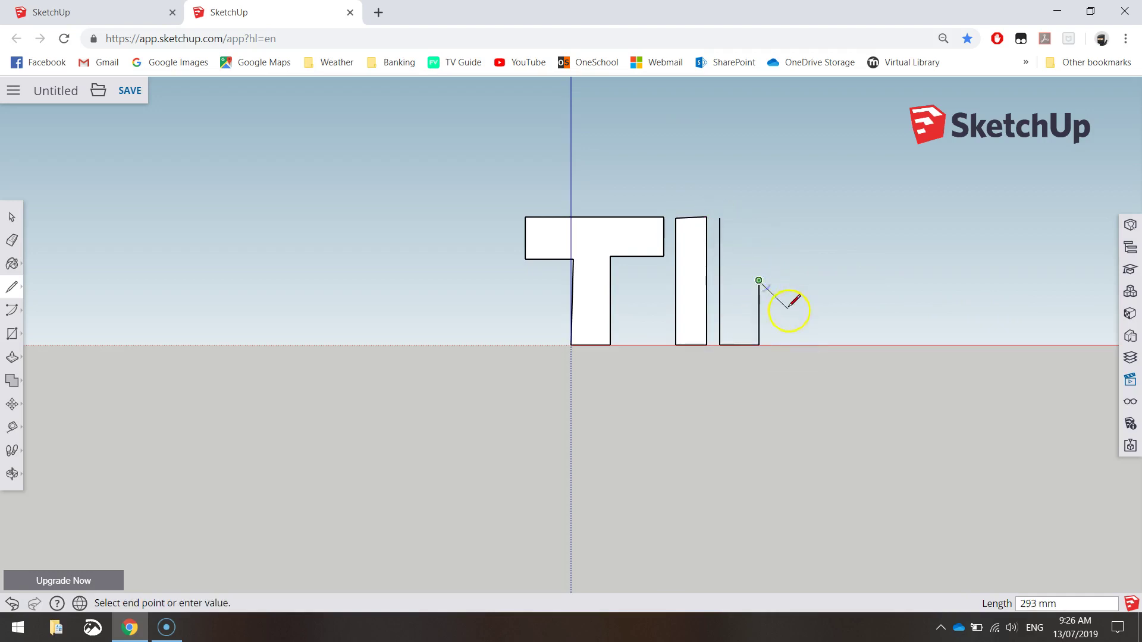
left_click(815, 281)
left_click(819, 343)
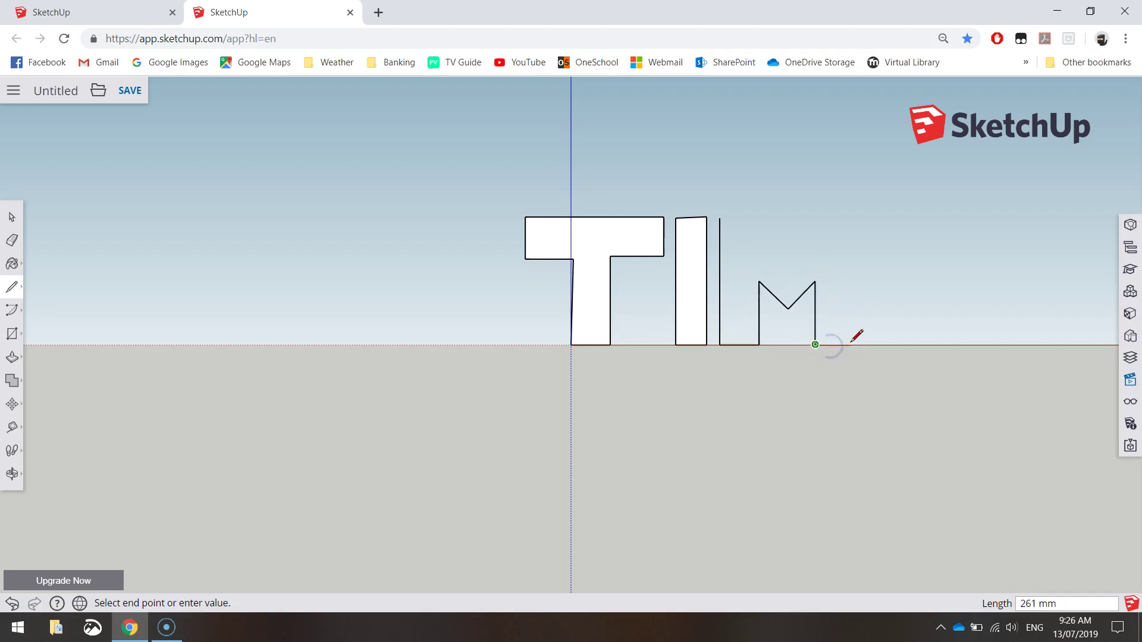
left_click(856, 345)
Step: Draw the M's right side slightly higher than the I, its right top edge and the V-shaped valley up to the left peak
left_click(855, 206)
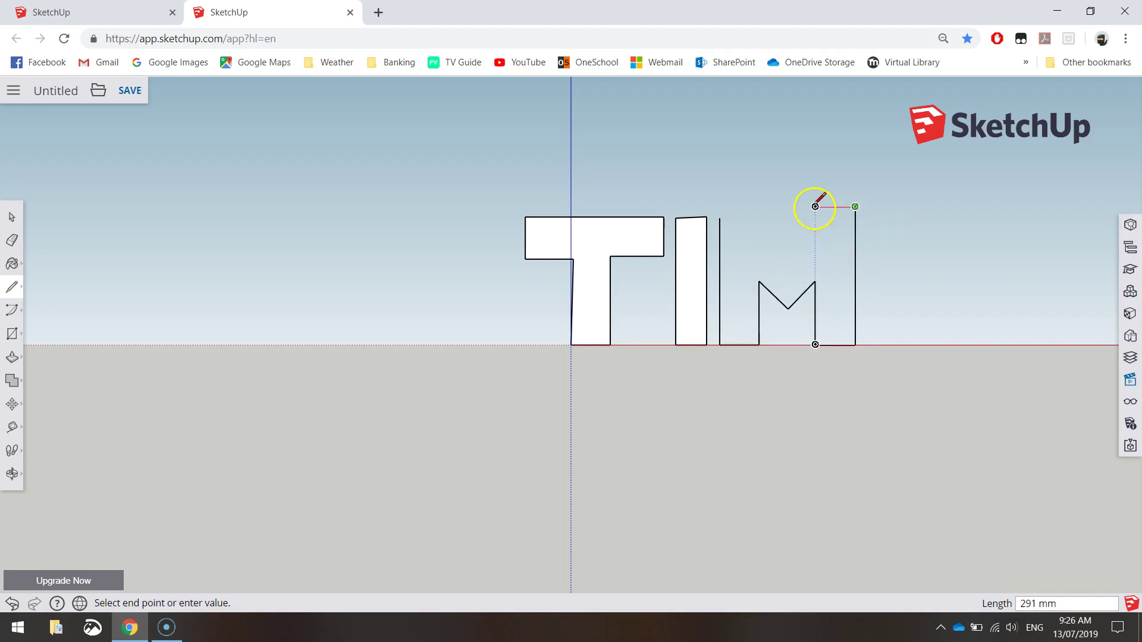
left_click(815, 207)
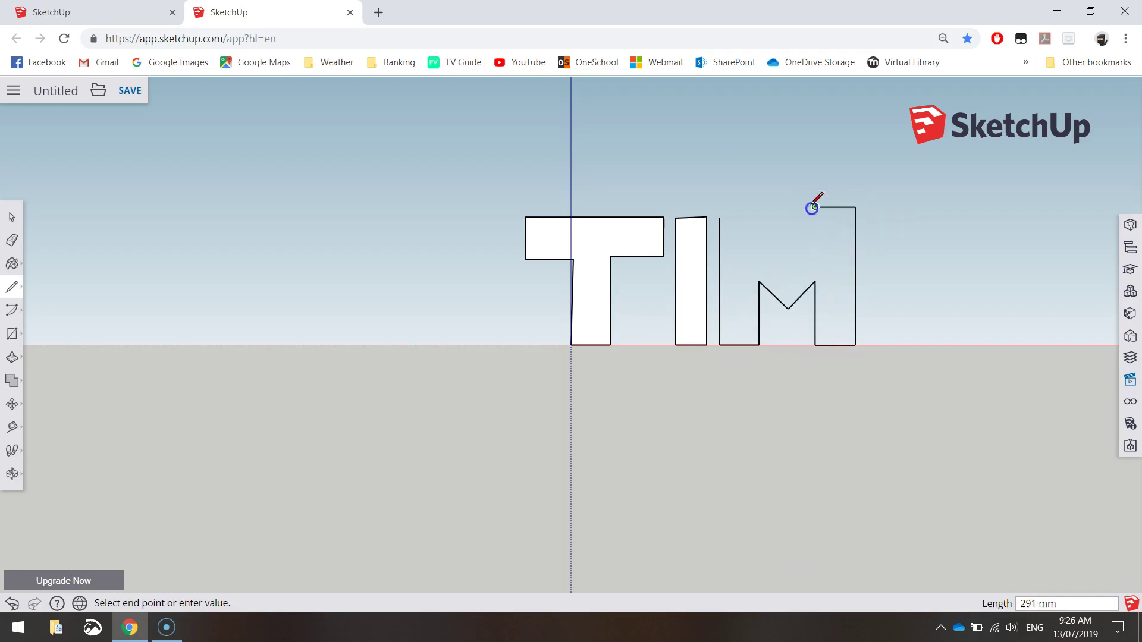
left_click(788, 262)
left_click(755, 206)
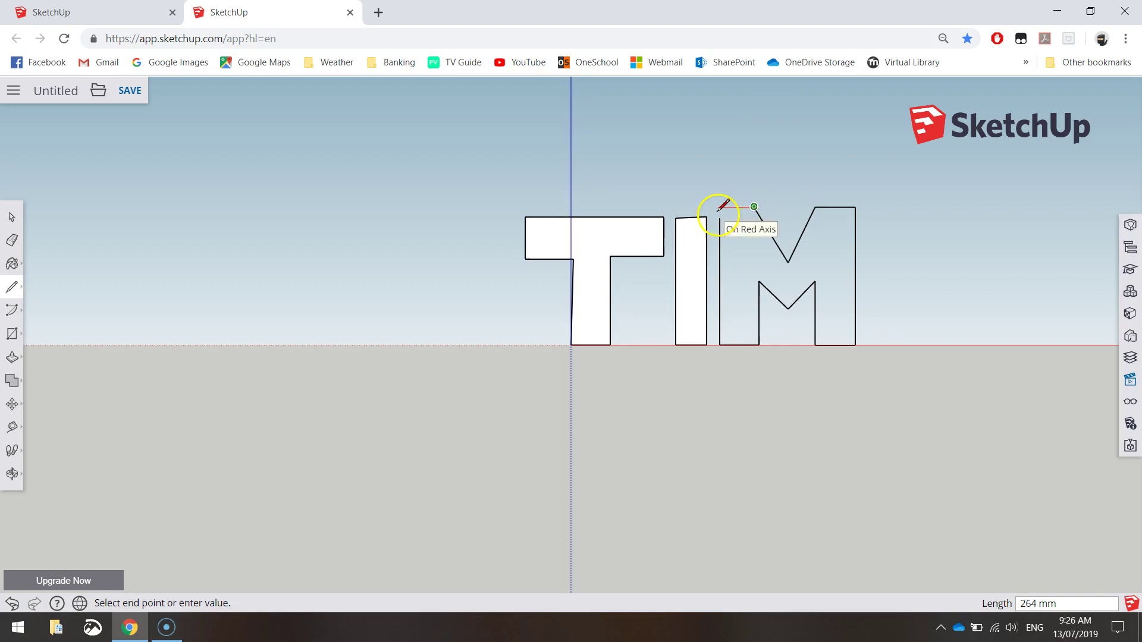
Step: Try to close the M with a horizontal left top edge and a short joining edge, and undo both edges
left_click(718, 207)
left_click(720, 218)
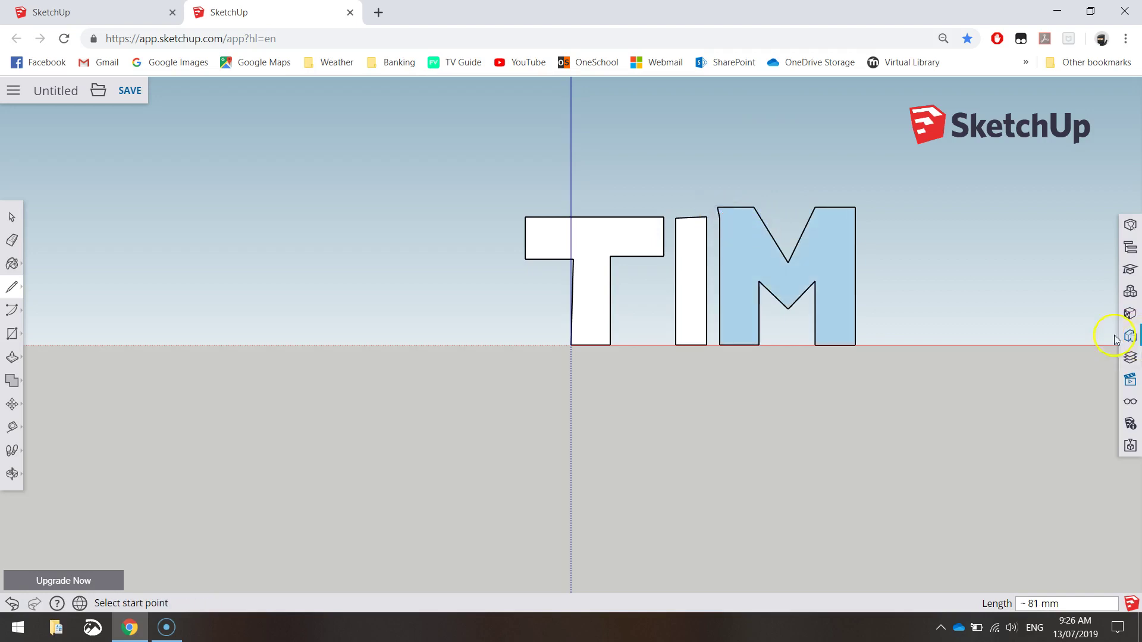
key("ctrl+z")
key("ctrl+z")
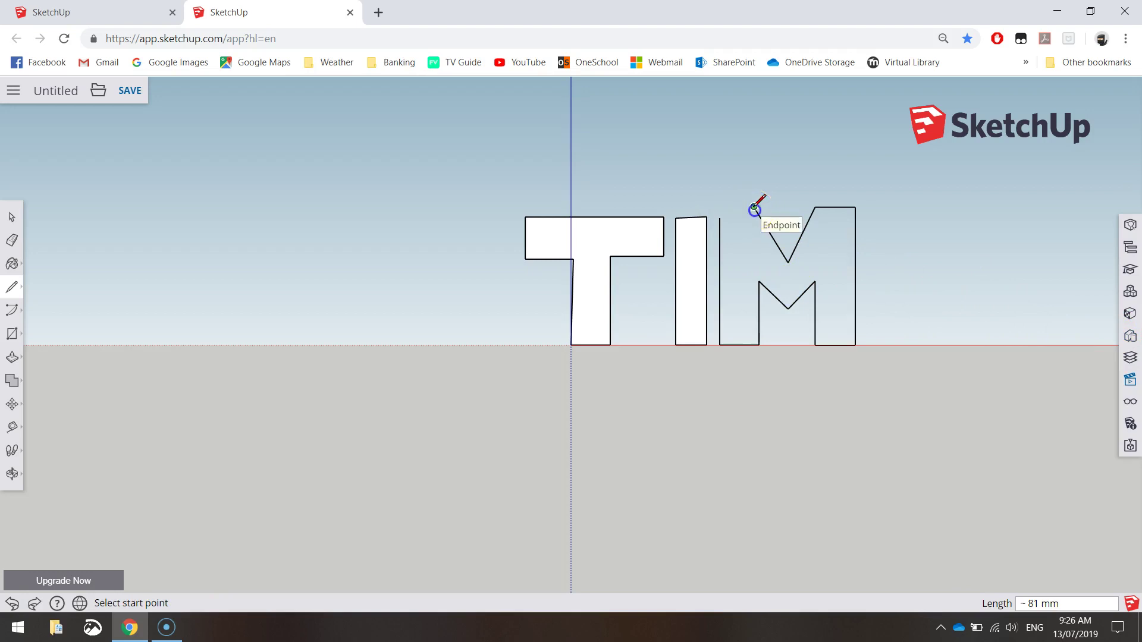
Step: Close the M with one slanted edge from its left peak to the upper end of its left side
left_click(754, 206)
left_click(720, 218)
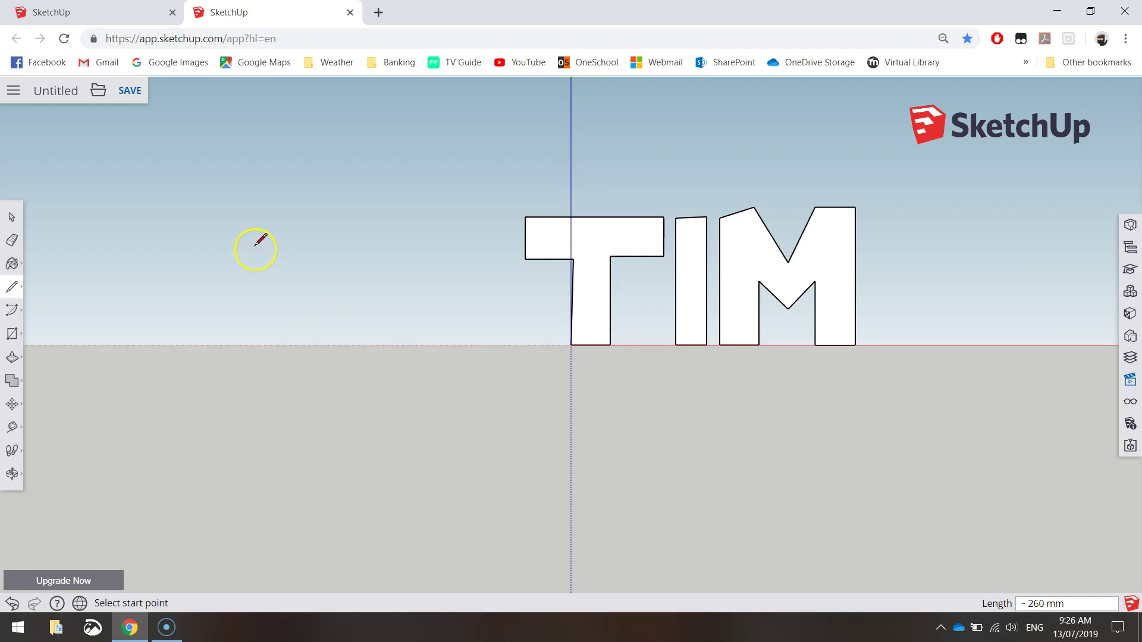
Step: Draw the outer outline of a slanted block letter R well left of the T, leaving a small gap in the base of its left leg
left_click(243, 348)
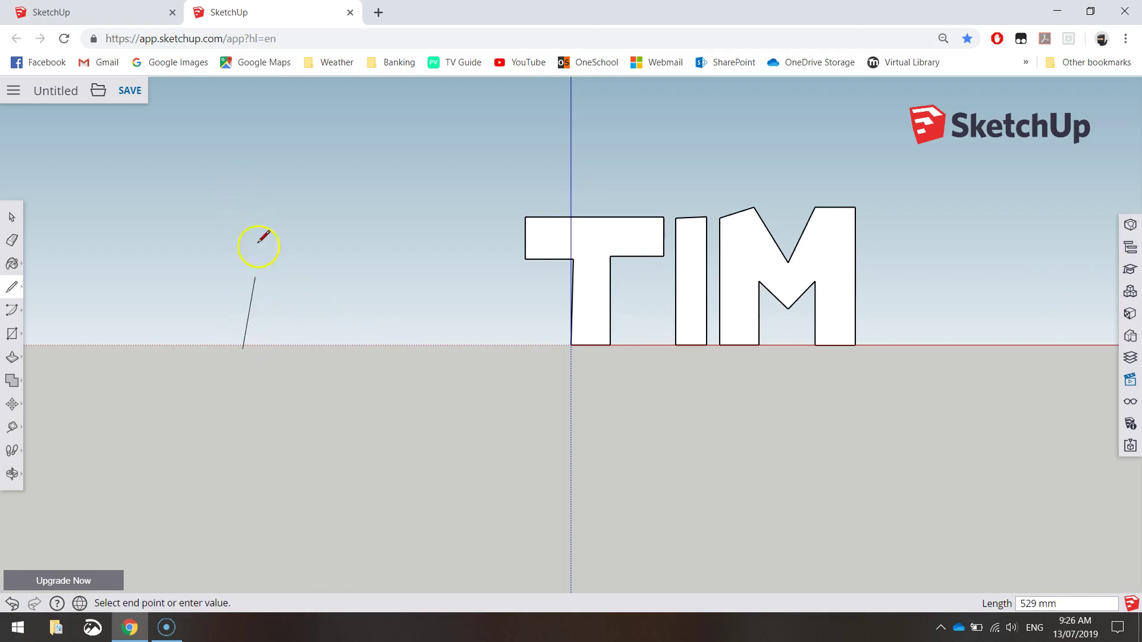
left_click(227, 208)
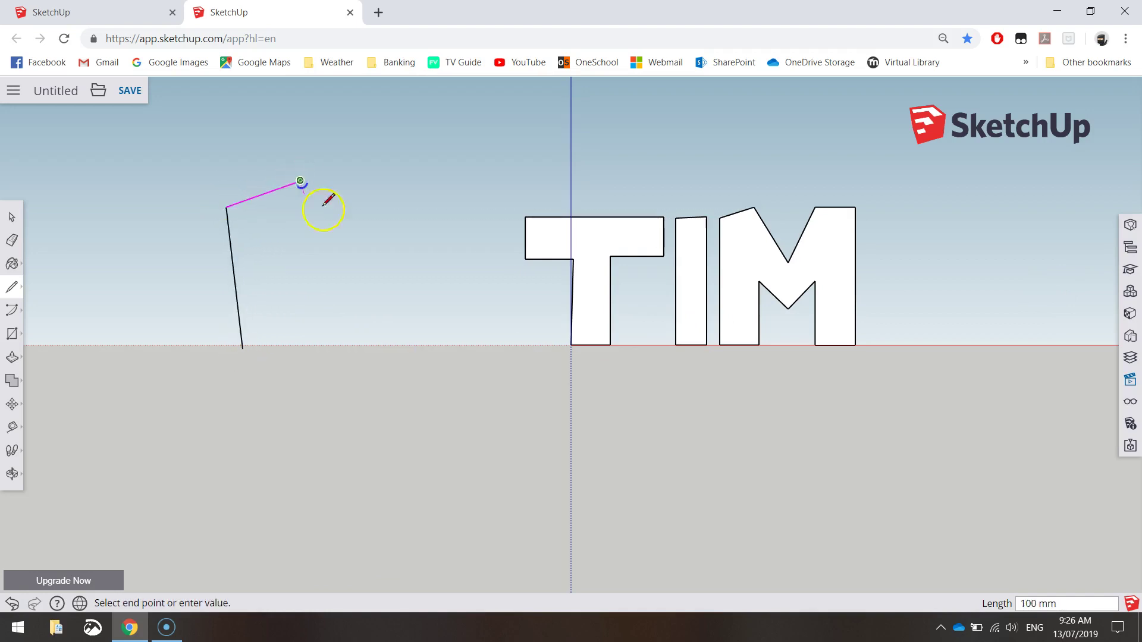
left_click(301, 181)
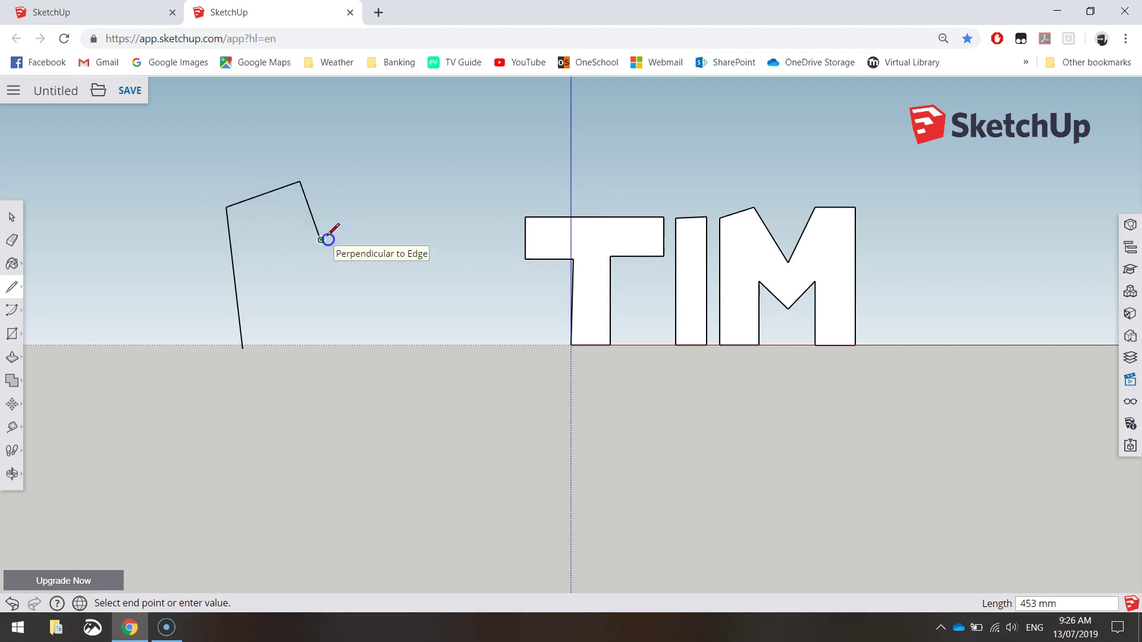
left_click(320, 240)
left_click(280, 268)
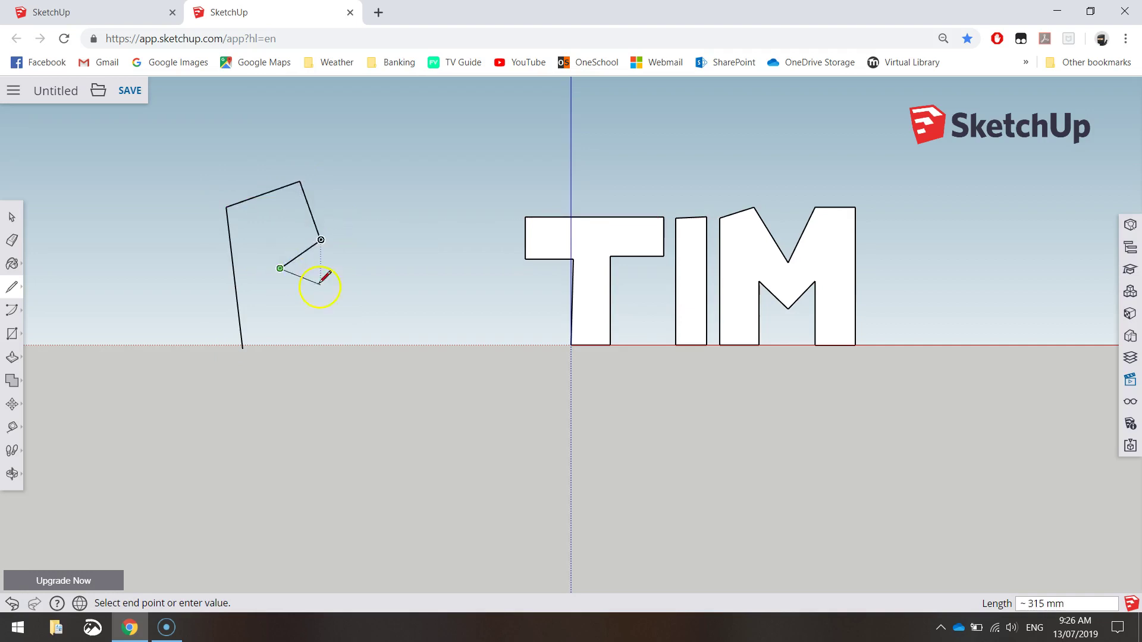
left_click(364, 349)
left_click(314, 349)
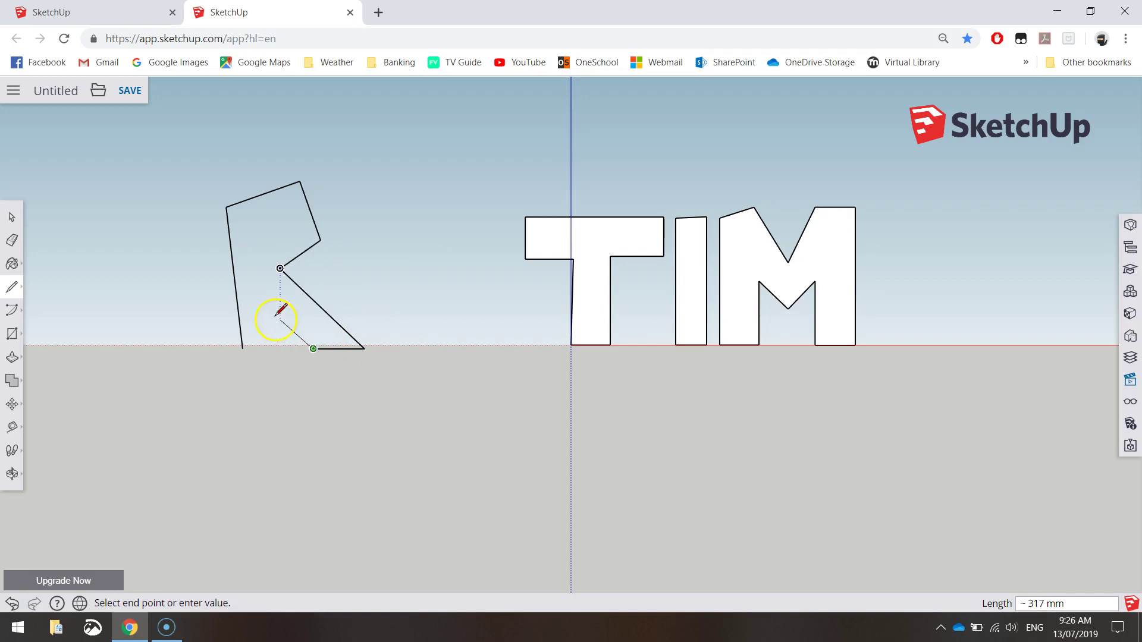
left_click(280, 305)
left_click(280, 349)
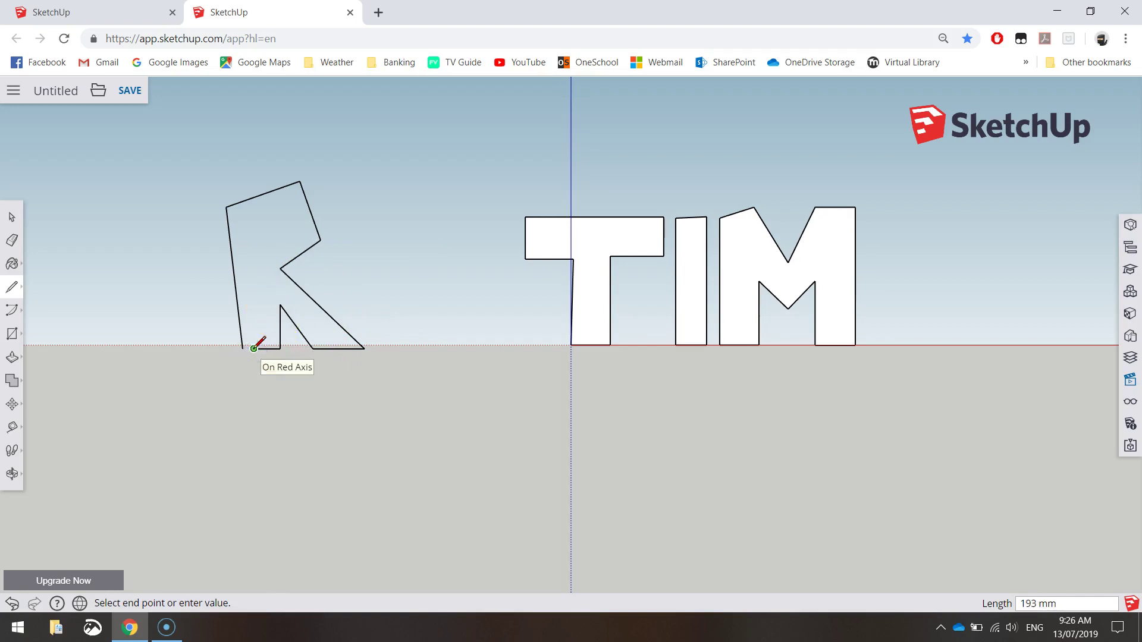
left_click(254, 349)
Step: Draw a closed four-sided opening inside the R's bowl
left_click(253, 228)
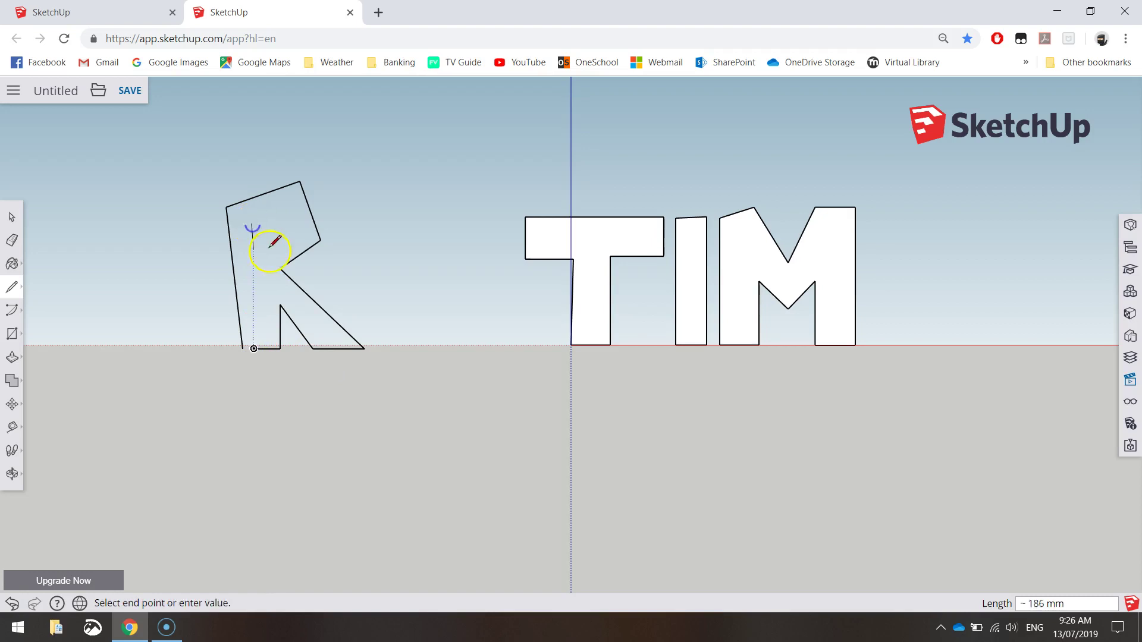
left_click(280, 256)
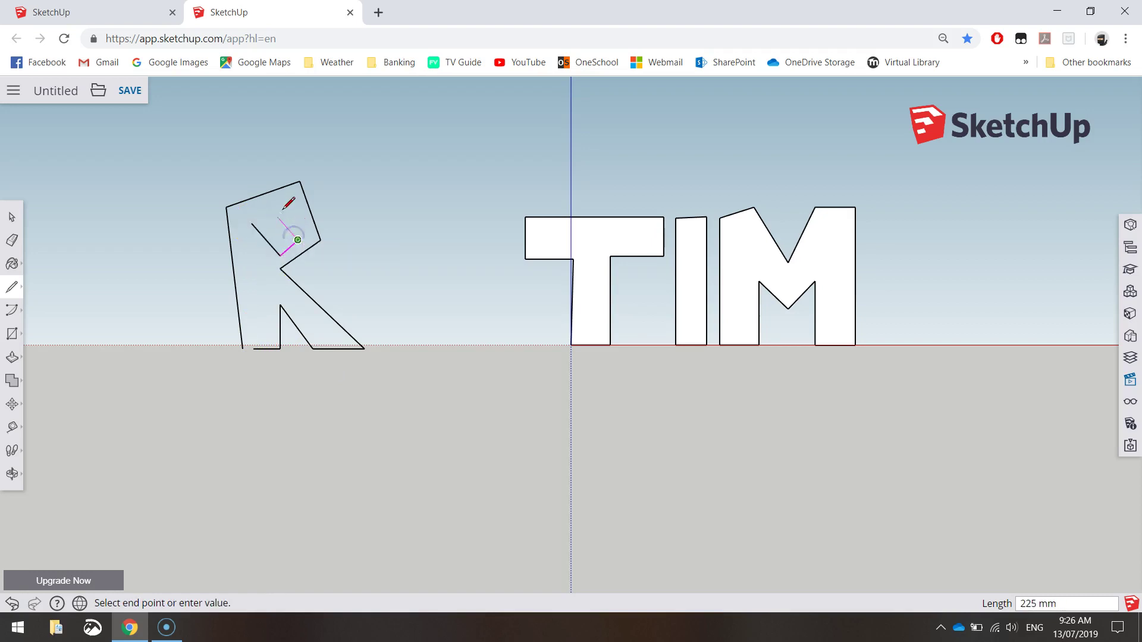
left_click(297, 240)
left_click(276, 217)
left_click(252, 223)
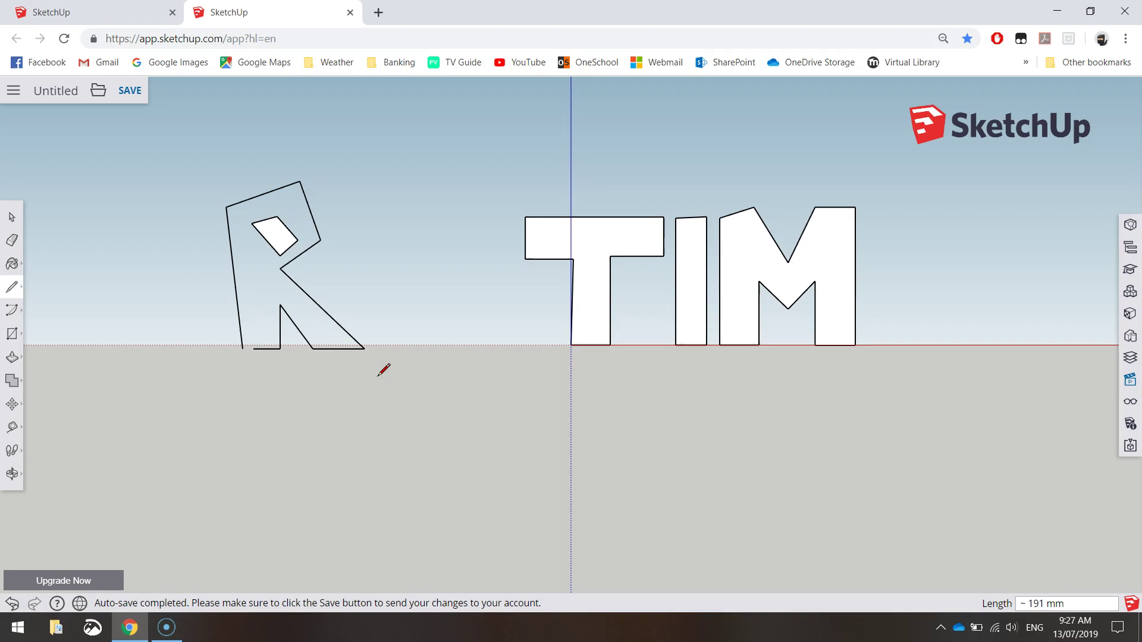
Step: Close the gap at the base of the R's left leg with a line so the outline forms a face
scroll(233, 344, "up", 3)
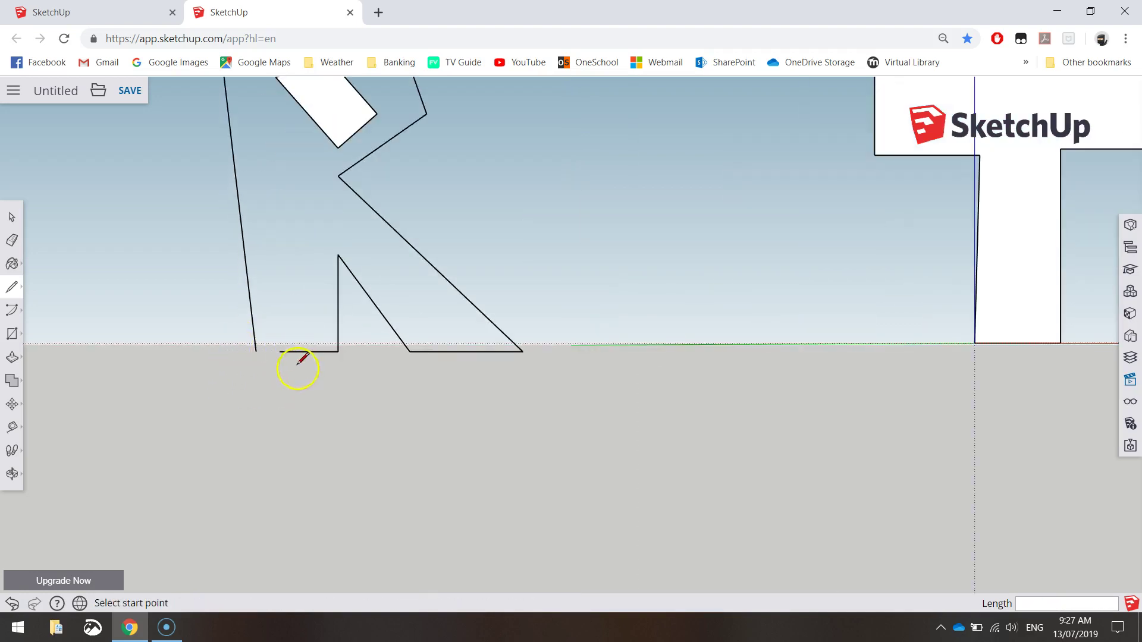
left_click(280, 351)
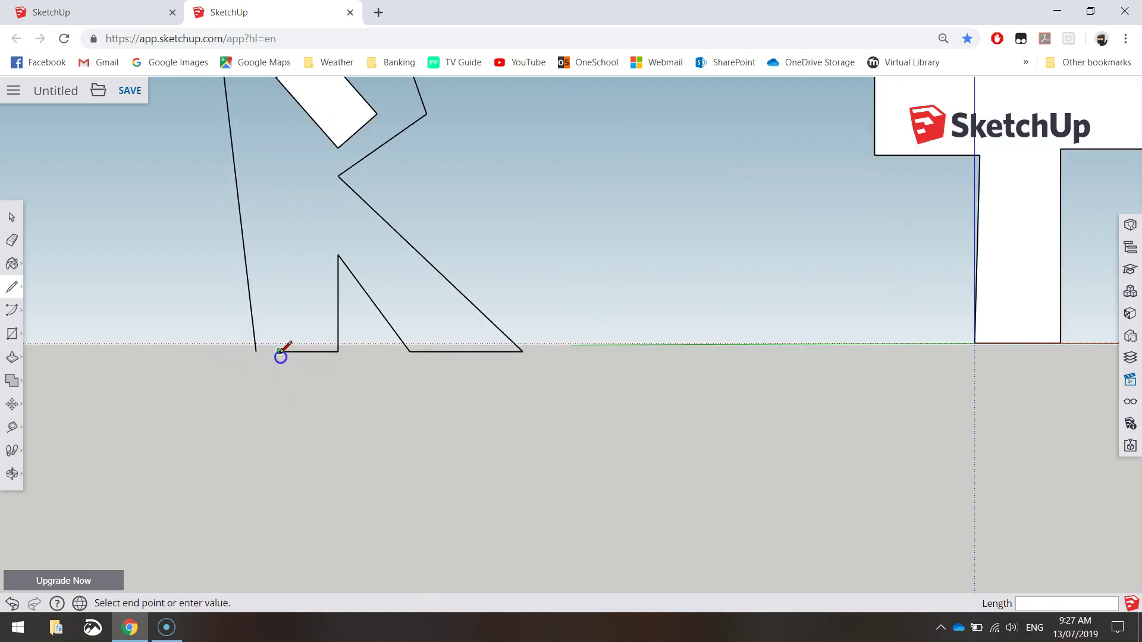
left_click(260, 352)
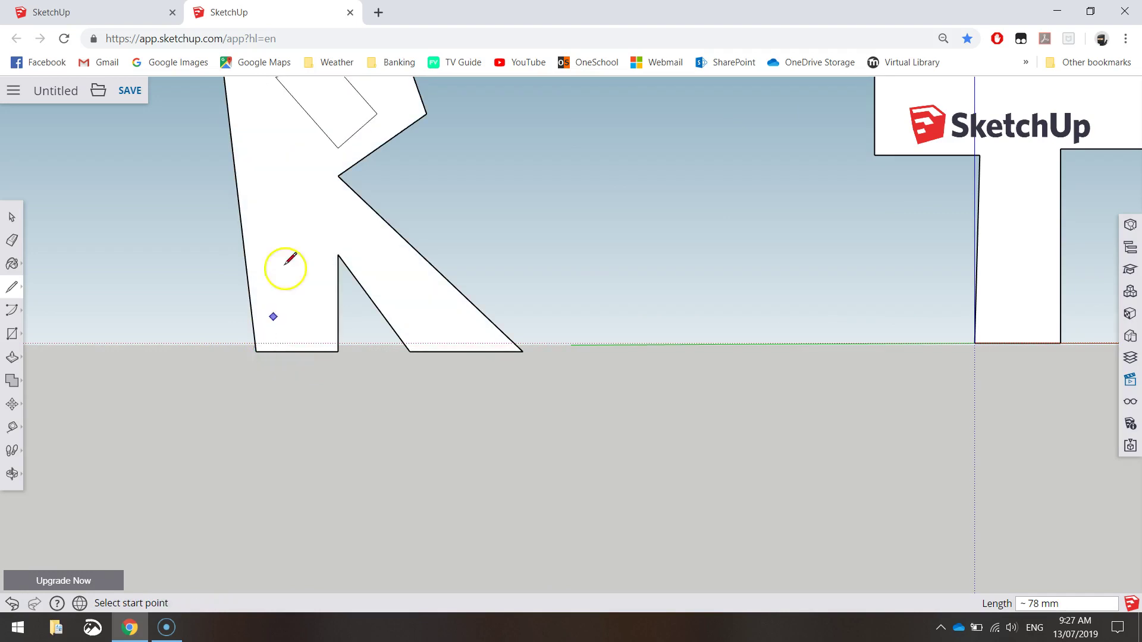
Step: Delete the inner face in the R's bowl to cut a hole through the letter
scroll(367, 244, "down", 2)
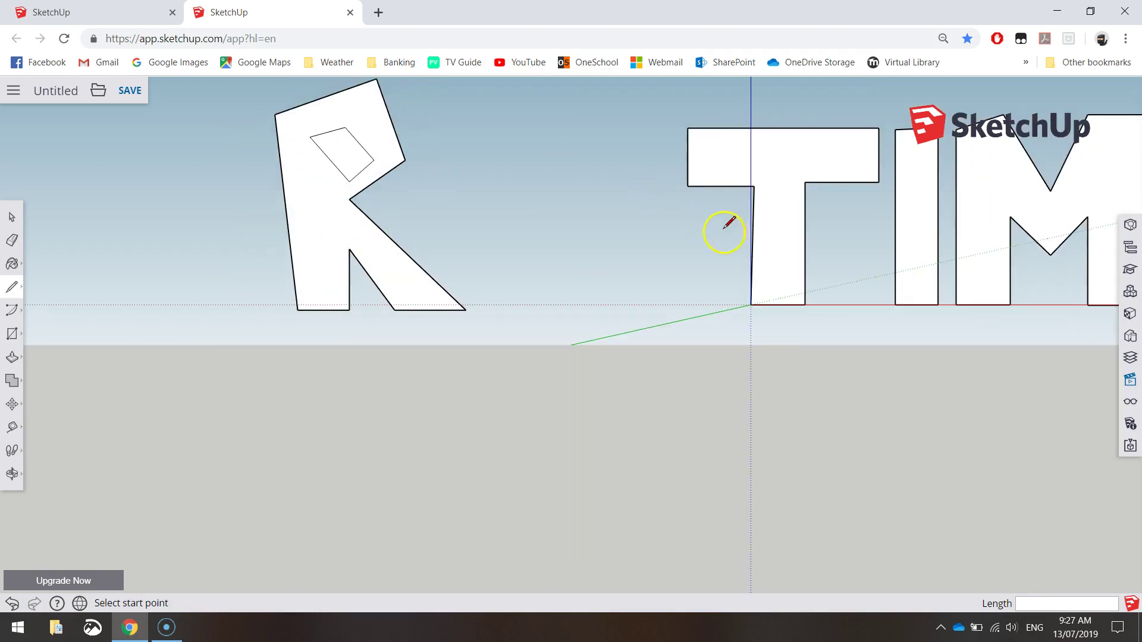
scroll(686, 265, "down", 2)
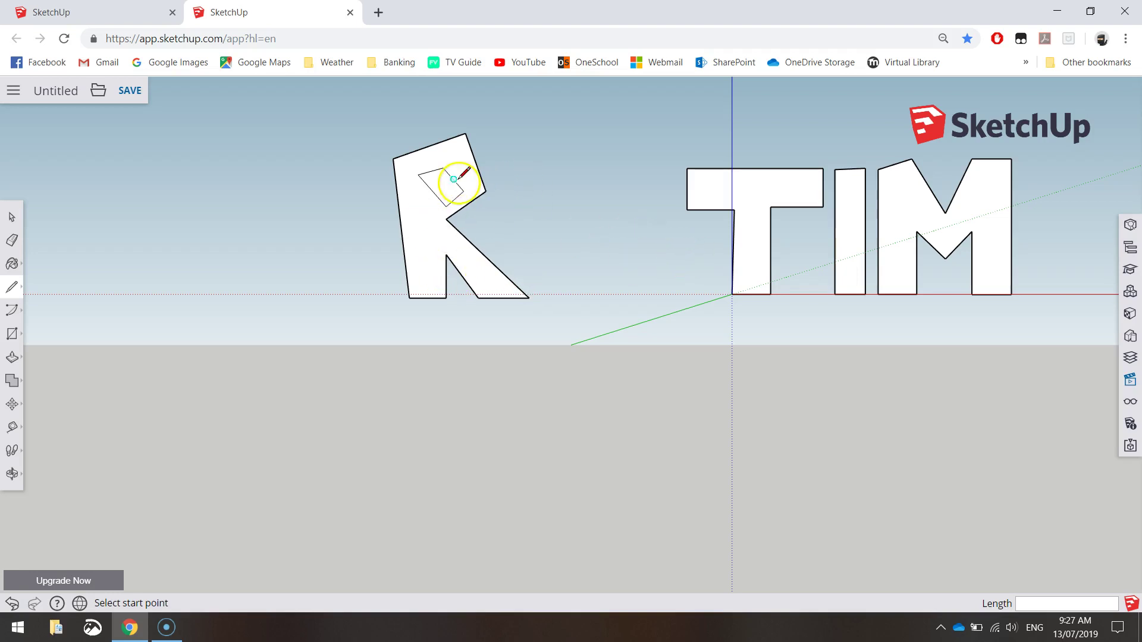
left_click(7, 222)
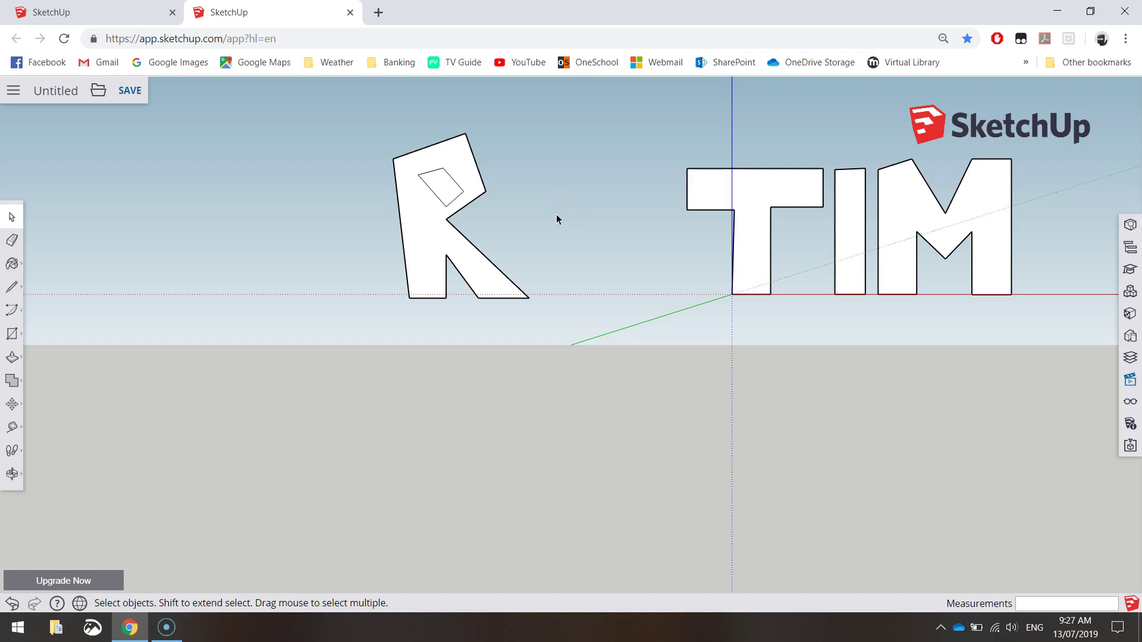
left_click(441, 186)
key("Delete")
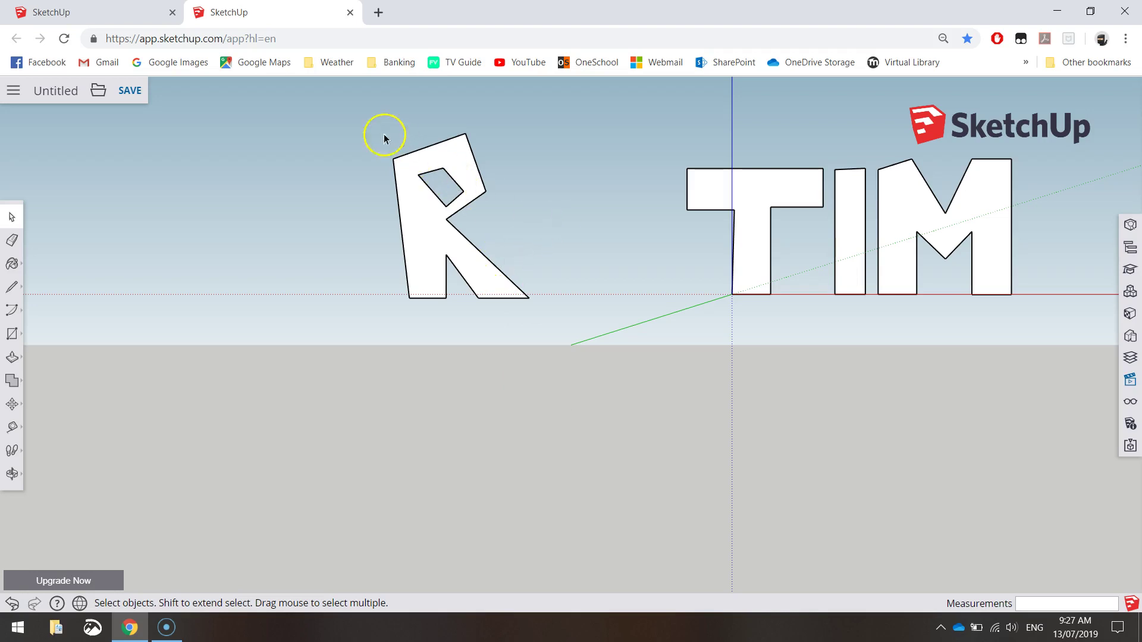
Step: Select the whole letter R with a selection window and delete it
left_click_drag(360, 123, 571, 372)
key("Delete")
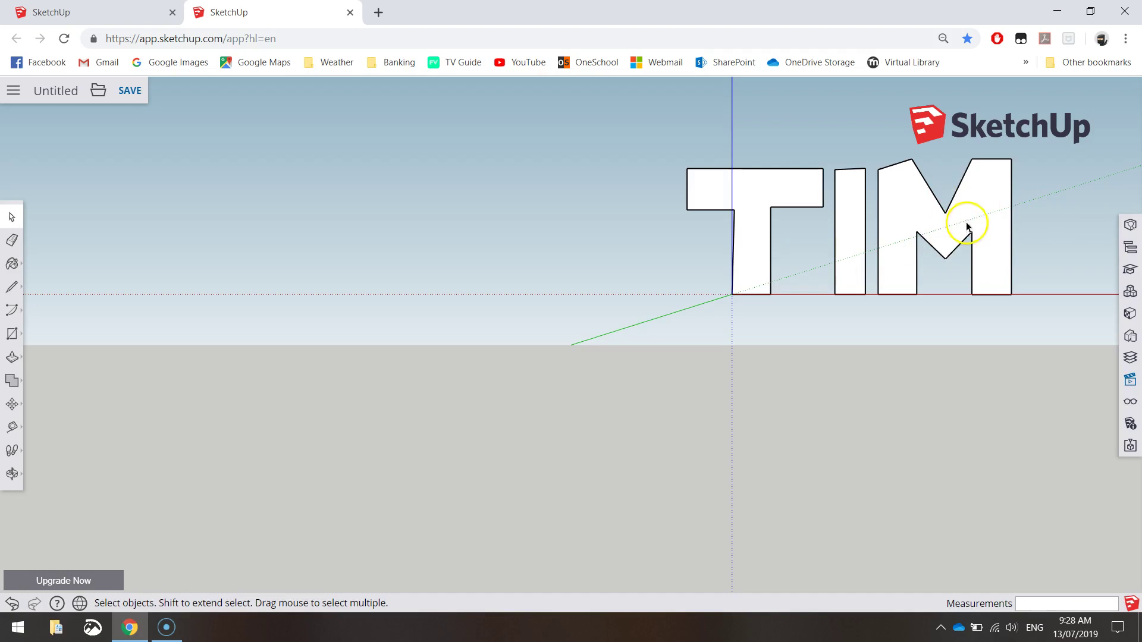
Step: Switch to the front view, centre the three letters and orbit around them to inspect the flat faces from an angle
left_click(1130, 380)
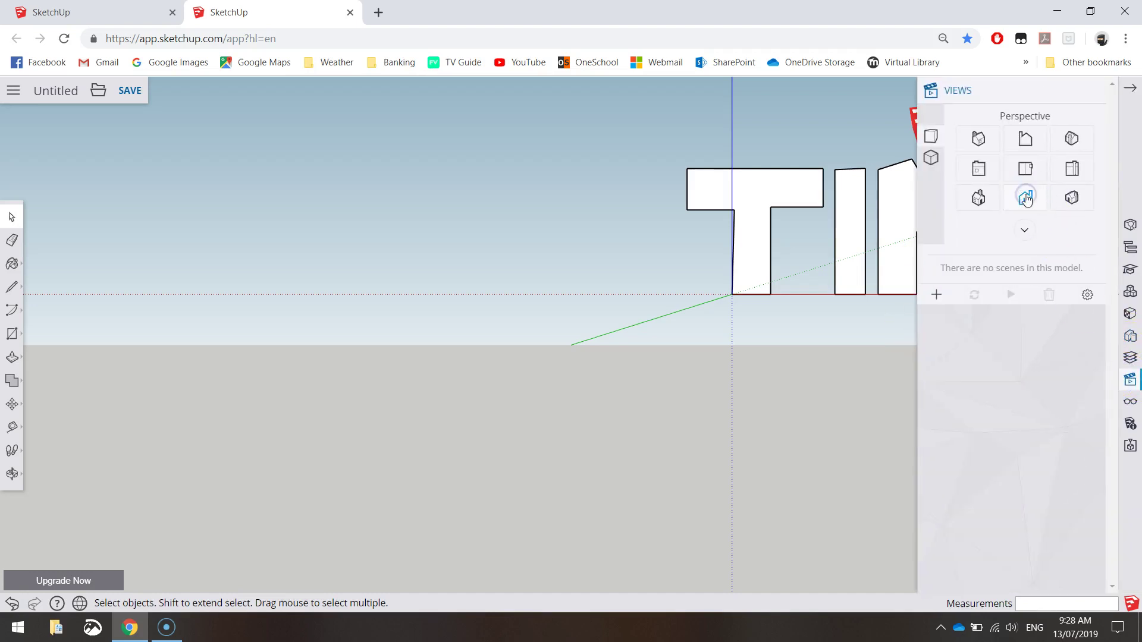
left_click(1028, 201)
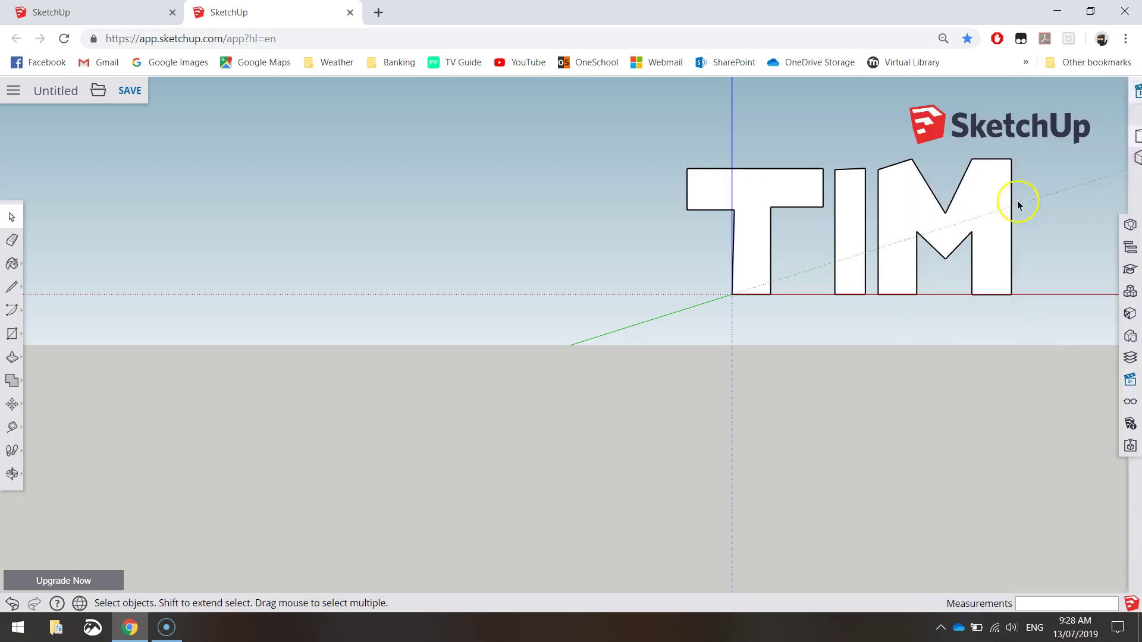
middle_click_drag(927, 240, 623, 339)
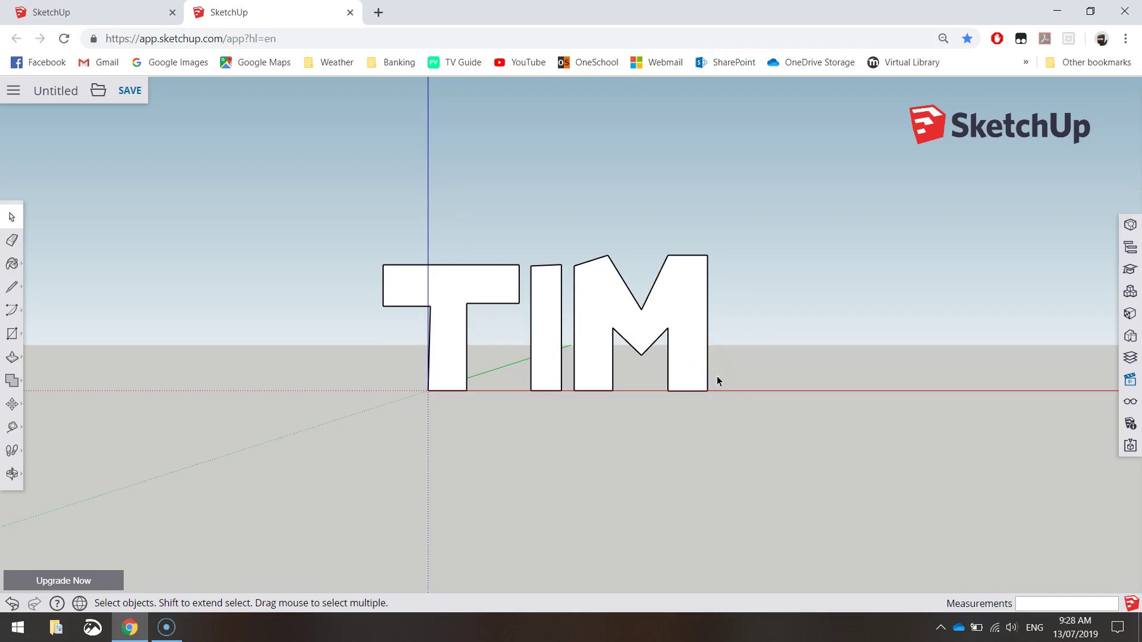
left_click(746, 354)
middle_click_drag(817, 326, 928, 369)
middle_click_drag(502, 339, 578, 332)
left_click_drag(578, 332, 135, 389)
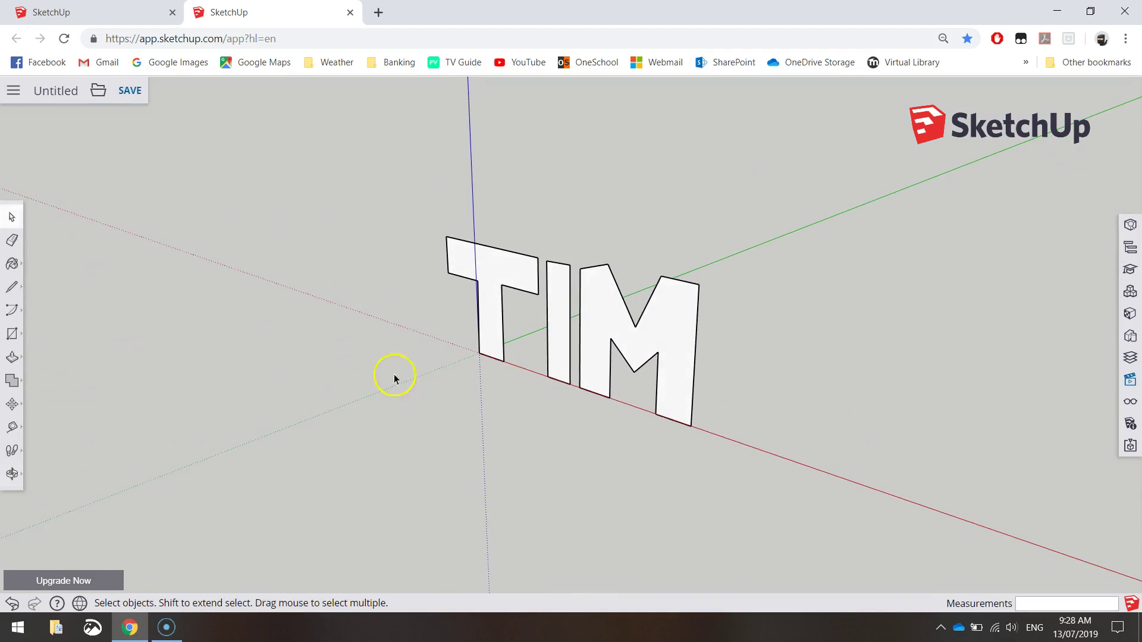
middle_click_drag(631, 268, 606, 301)
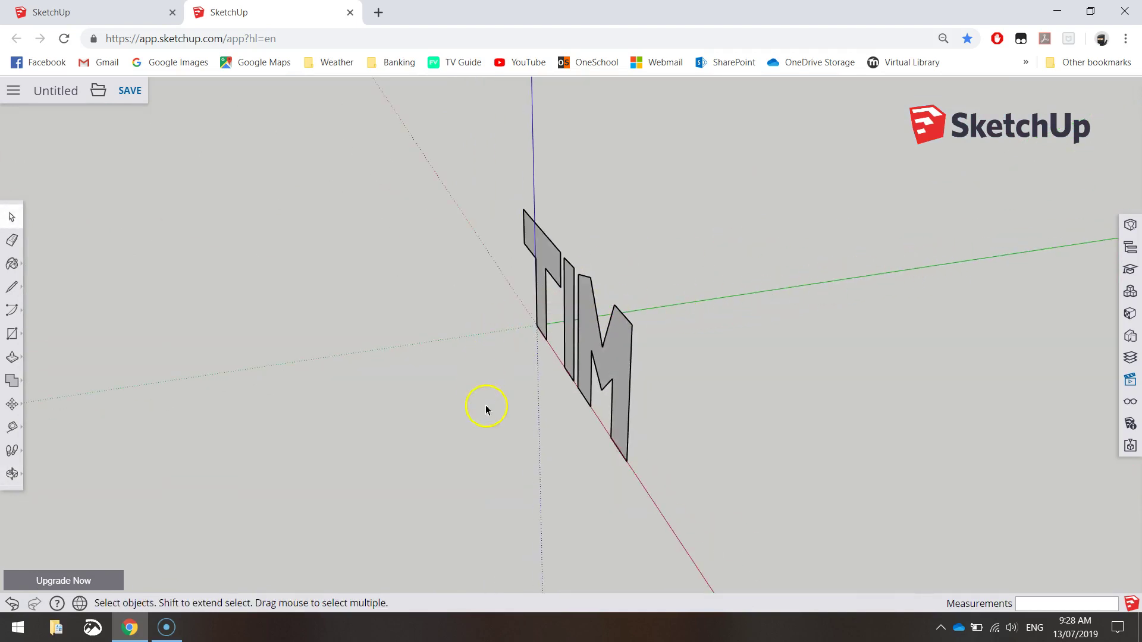
Step: Orbit around the three flat letters to examine them from the front, the side and oblique angles
middle_click_drag(486, 409, 583, 378)
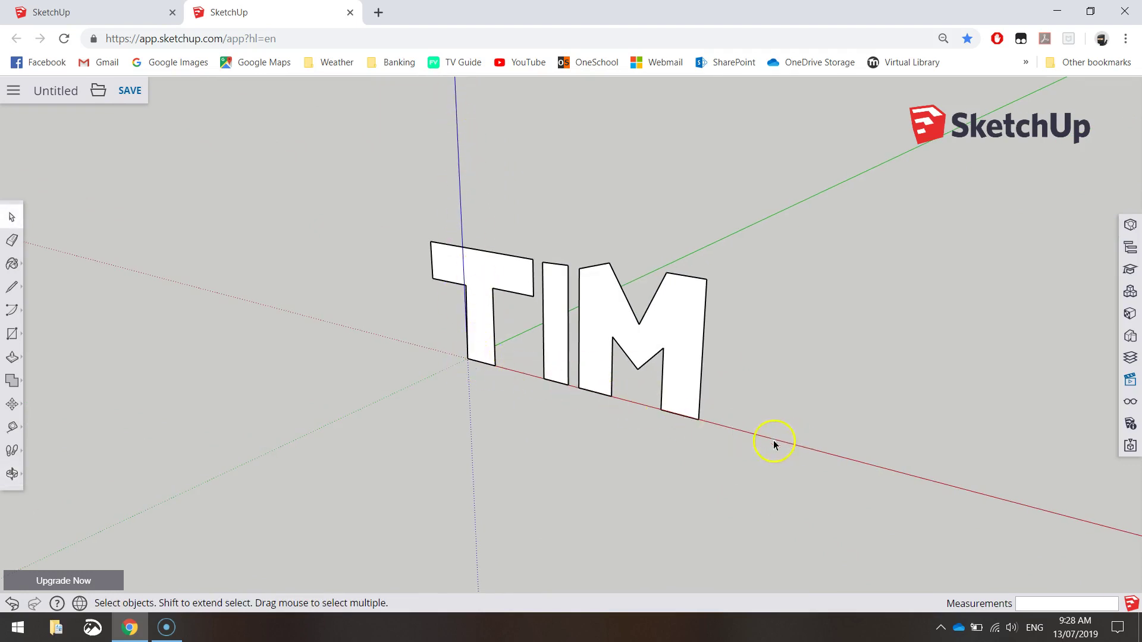
middle_click_drag(619, 391, 561, 354)
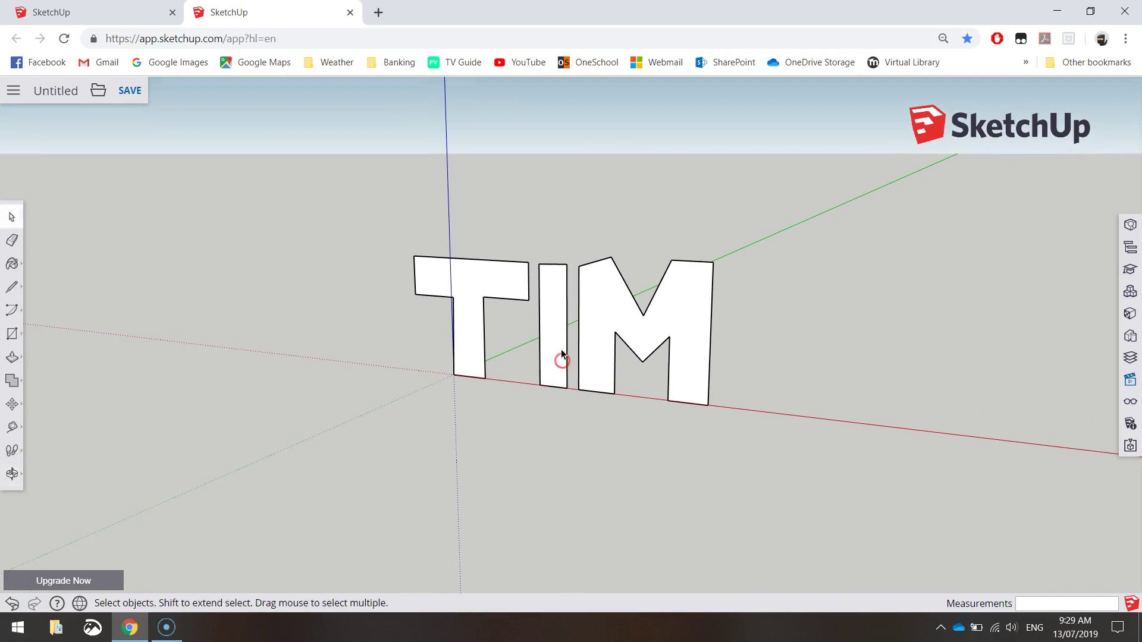
left_click(12, 474)
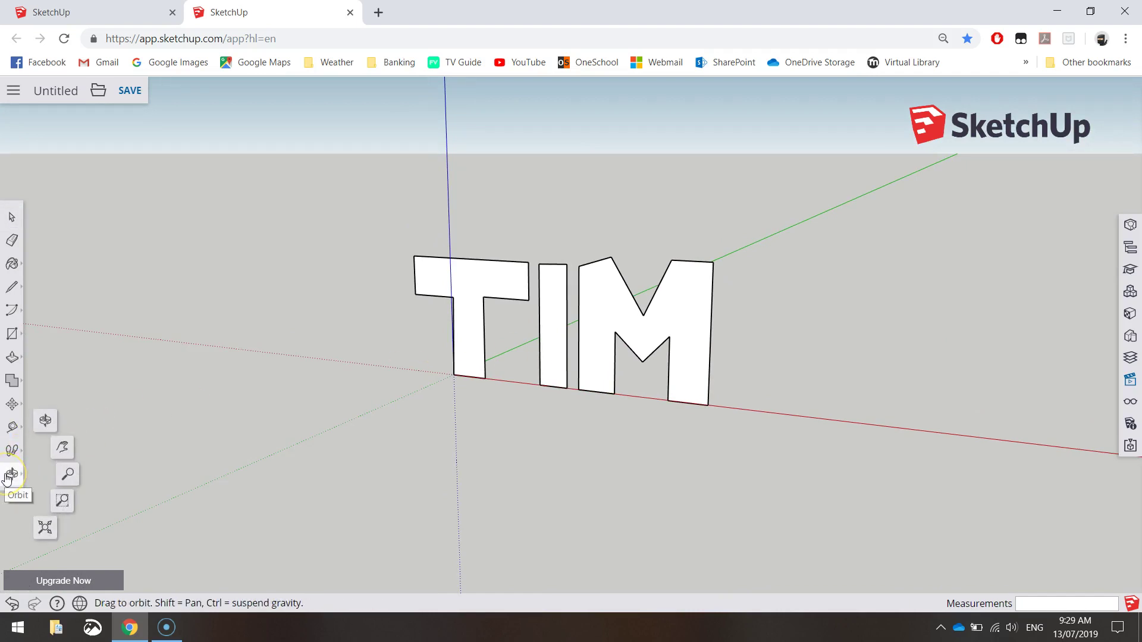
left_click(45, 422)
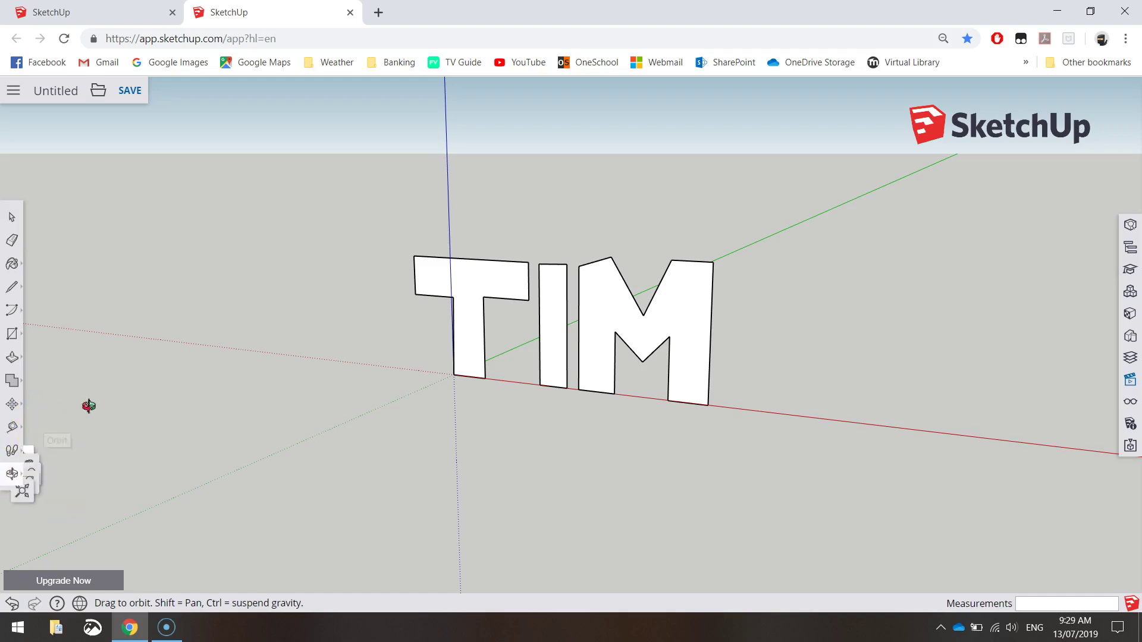
left_click_drag(505, 334, 1106, 331)
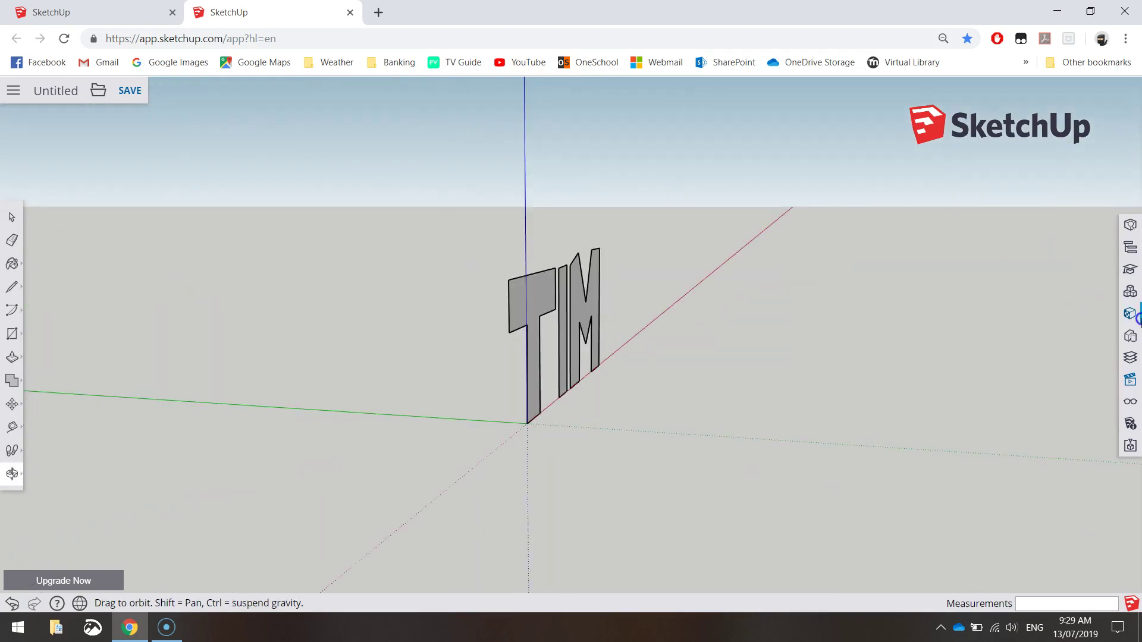
mouse_move(507, 377)
left_mouse_down()
mouse_move(841, 347)
mouse_move(357, 352)
mouse_move(821, 331)
mouse_move(438, 428)
mouse_move(499, 356)
mouse_move(448, 298)
mouse_move(388, 340)
mouse_move(464, 372)
mouse_move(496, 367)
left_mouse_up()
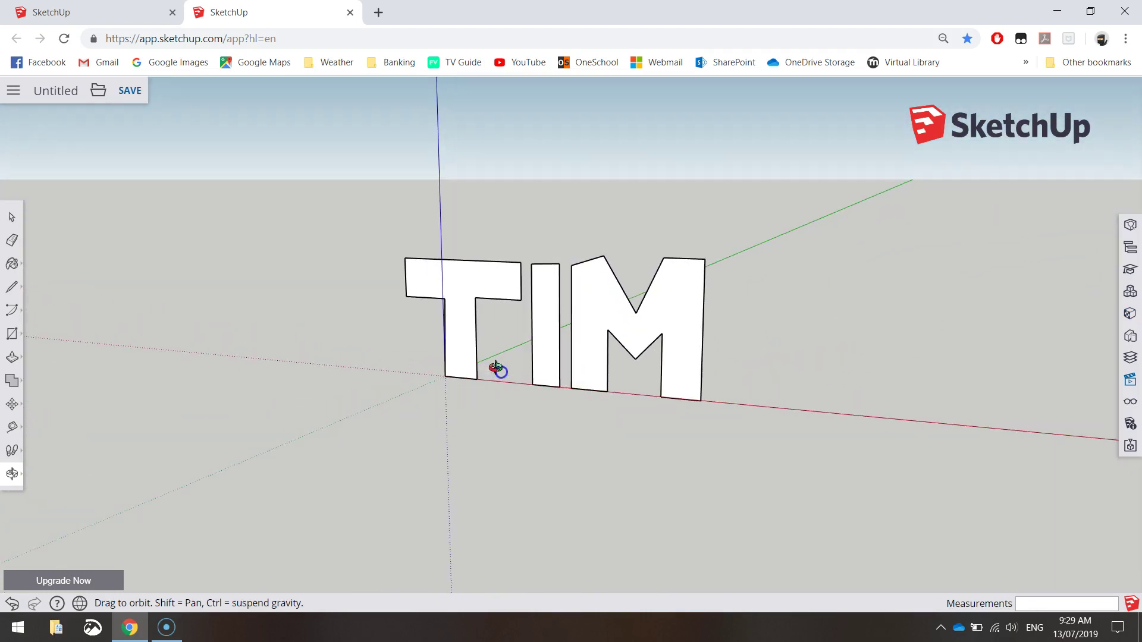
Step: Pan the view to reposition the flat letters and orbit to see them nearly head-on
left_click(12, 476)
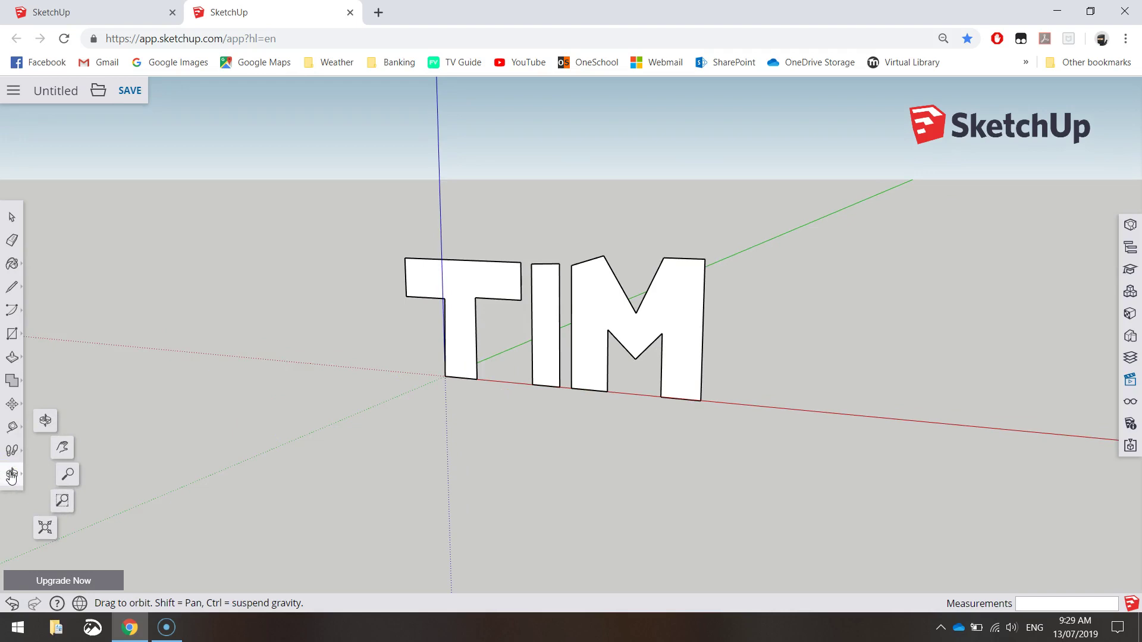
left_click(62, 447)
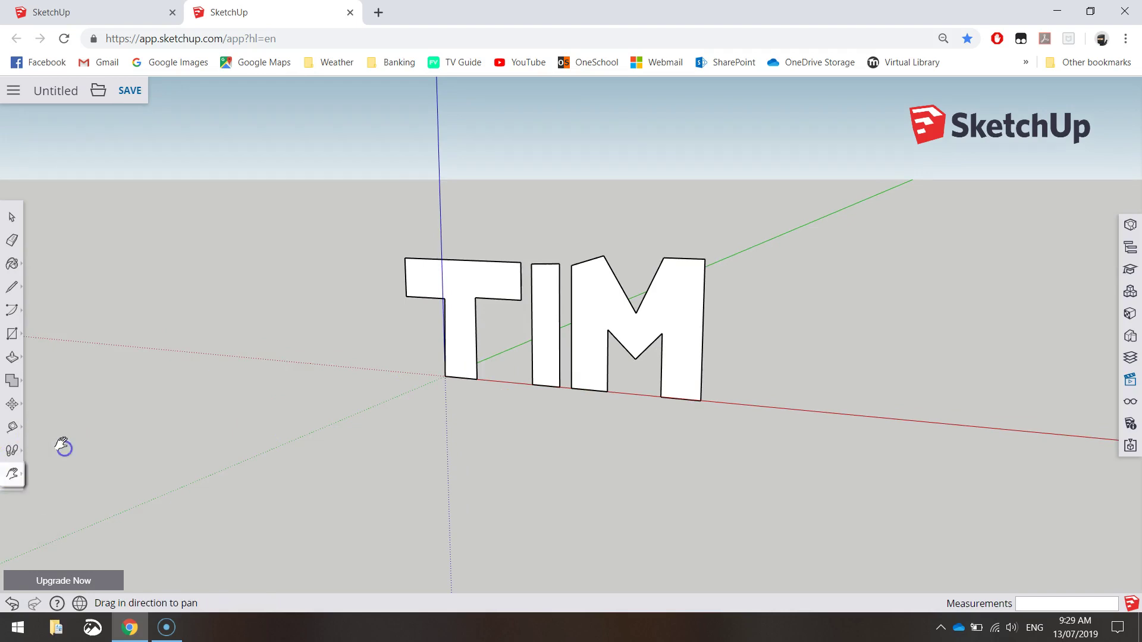
left_click_drag(509, 351, 510, 323)
left_click(12, 217)
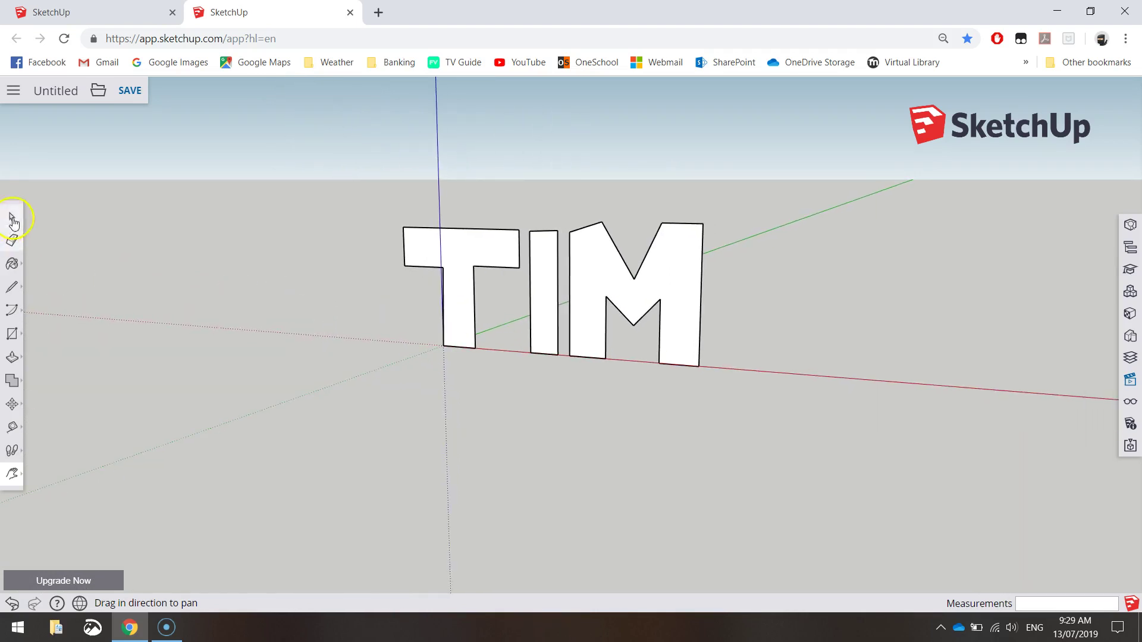
left_click(348, 303)
middle_click_drag(433, 384, 558, 365)
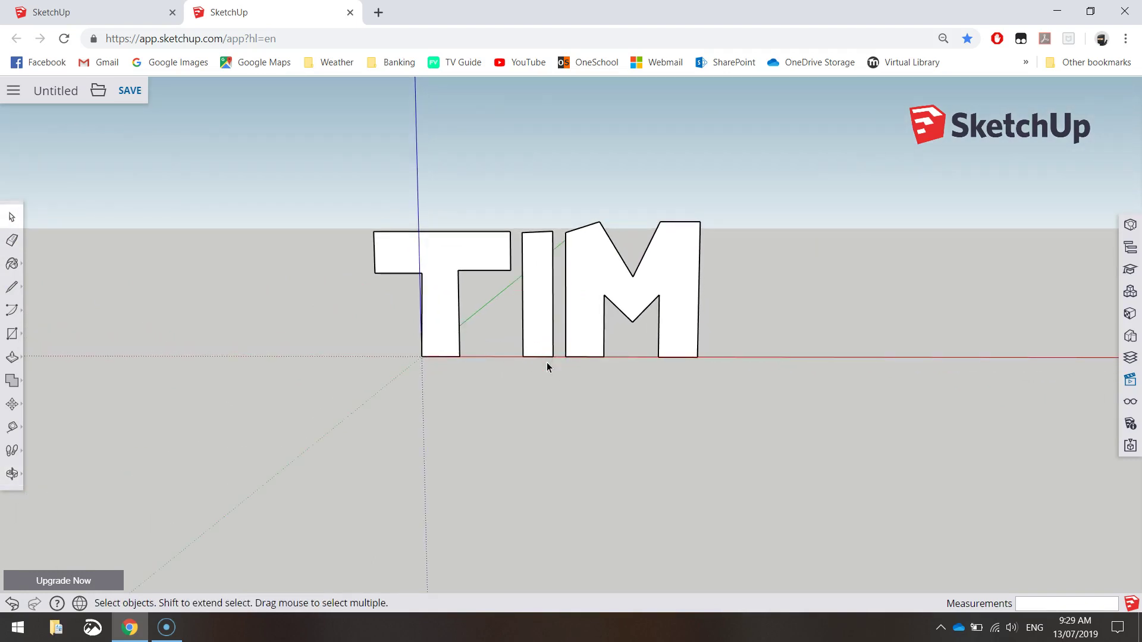
middle_click_drag(558, 384, 535, 402)
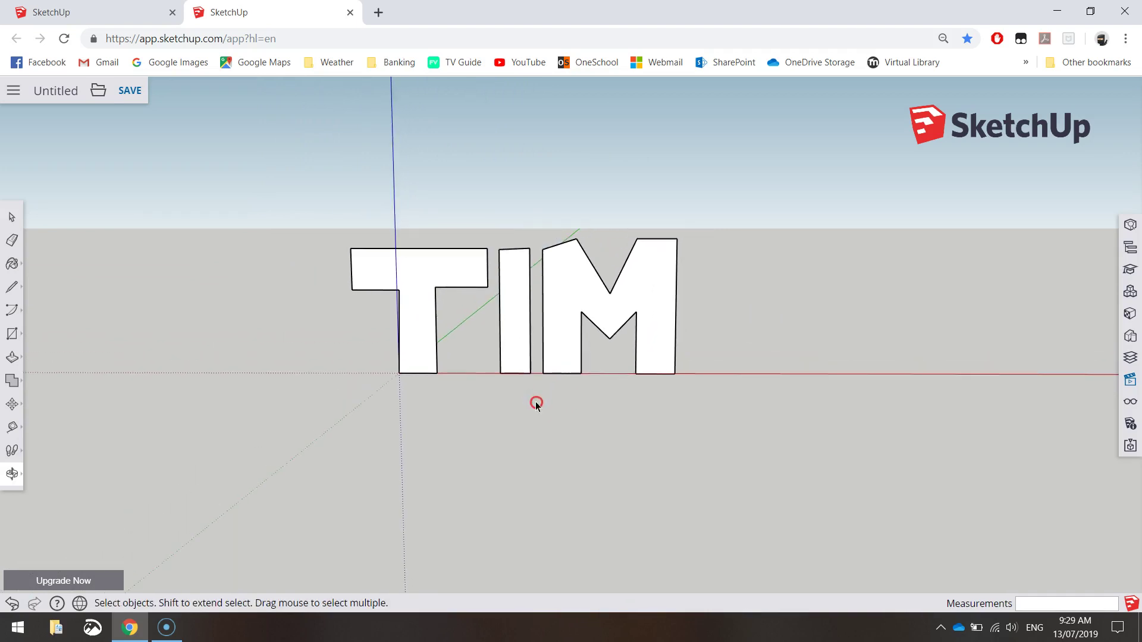
Step: Zoom in and out on the letters to examine their outlines up close and from farther away
left_click(523, 185)
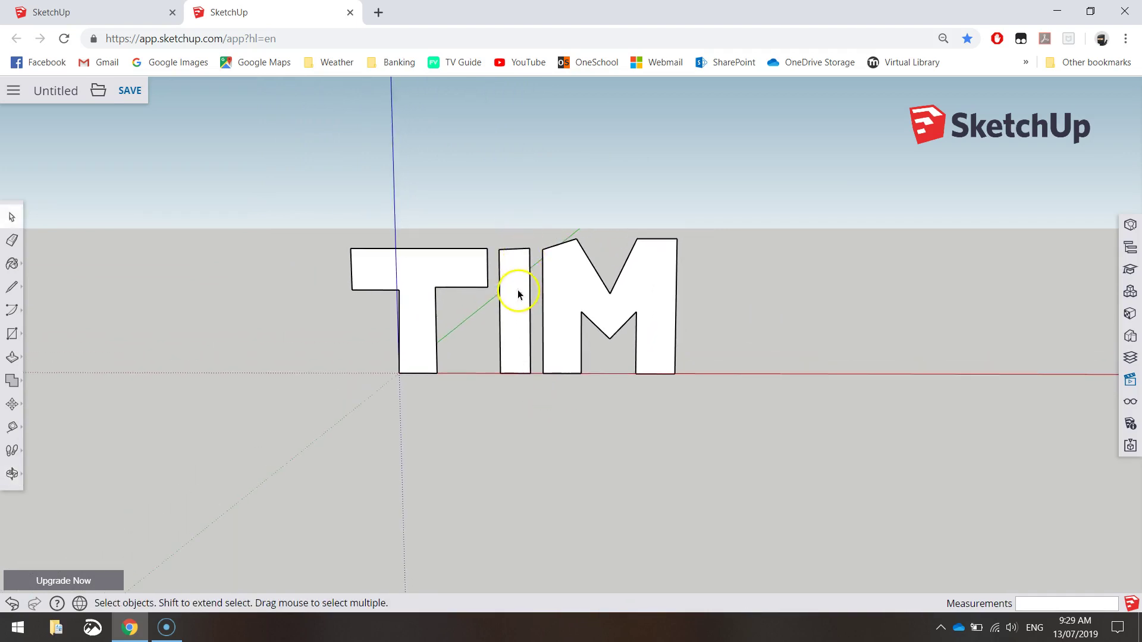
scroll(523, 289, "up", 5)
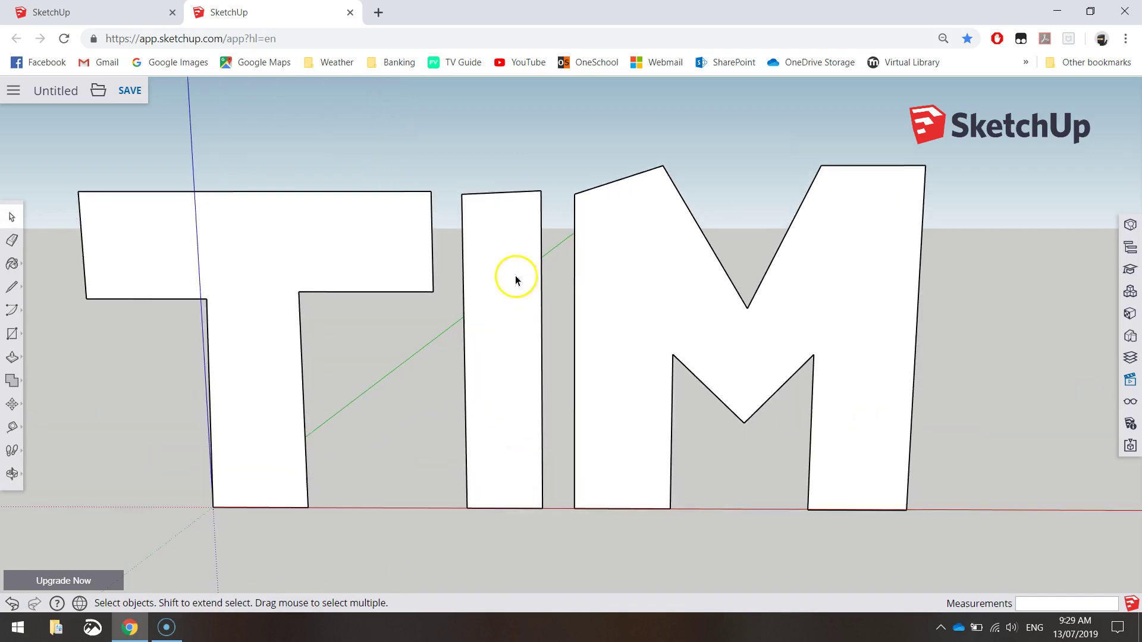
scroll(516, 279, "down", 4)
scroll(510, 327, "up", 4)
scroll(513, 330, "down", 3)
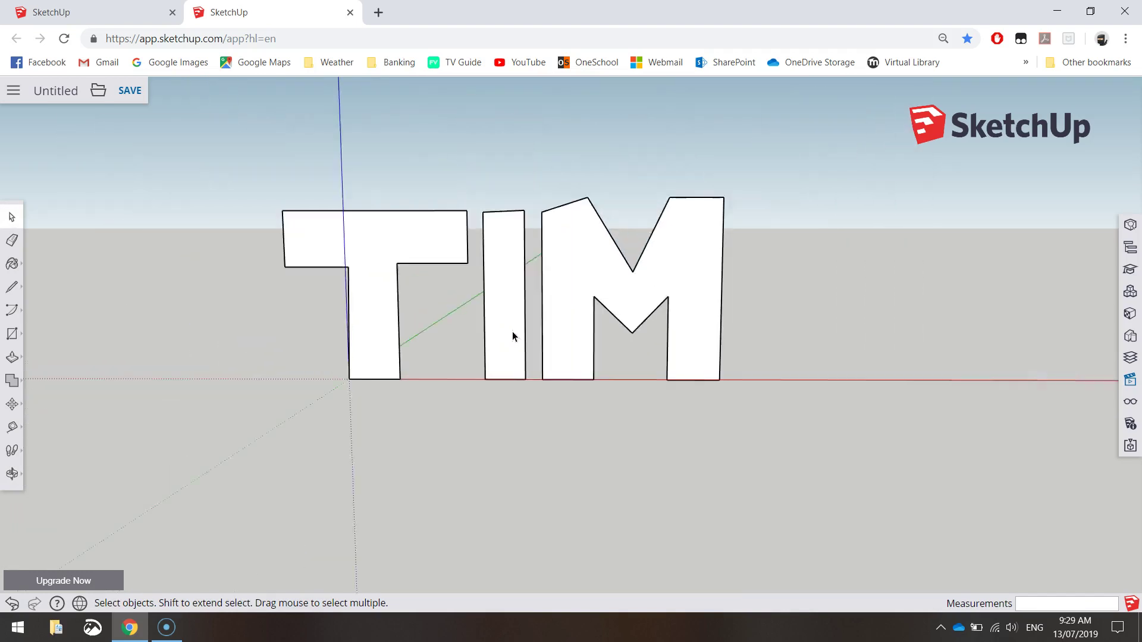
scroll(512, 331, "down", 2)
scroll(510, 331, "up", 5)
scroll(509, 332, "down", 4)
left_click(467, 319)
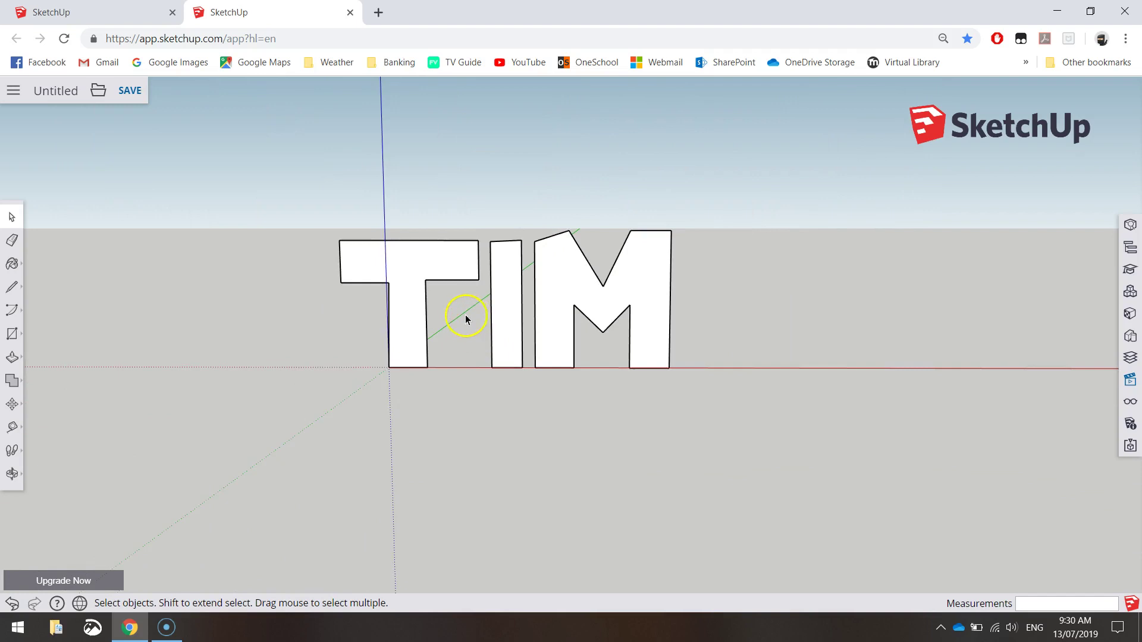
scroll(470, 298, "up", 2)
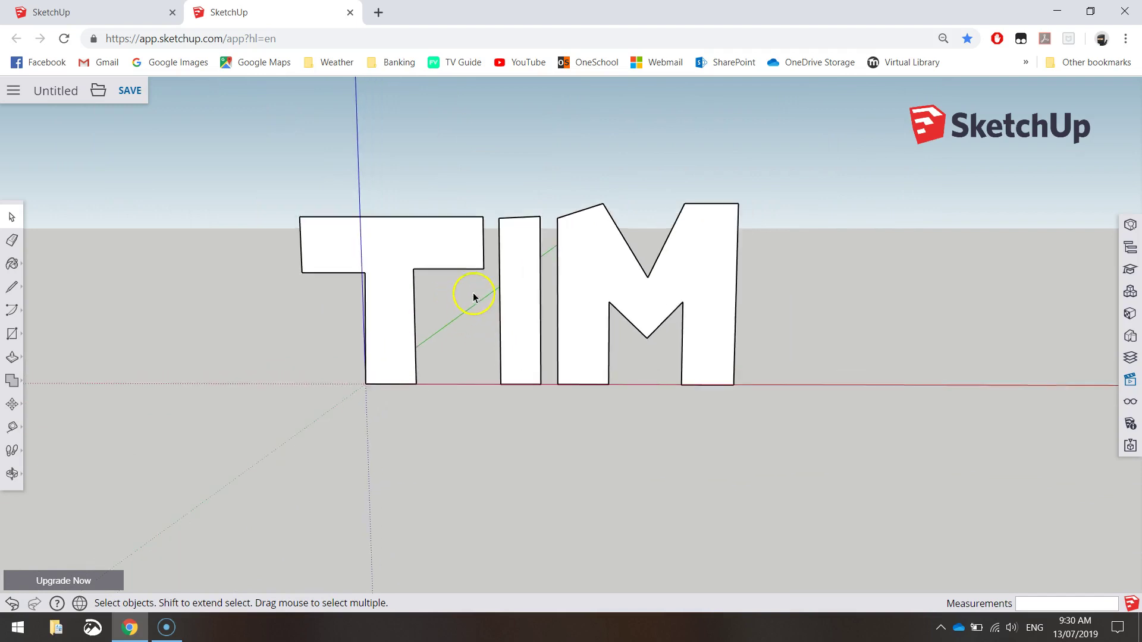
left_click(12, 475)
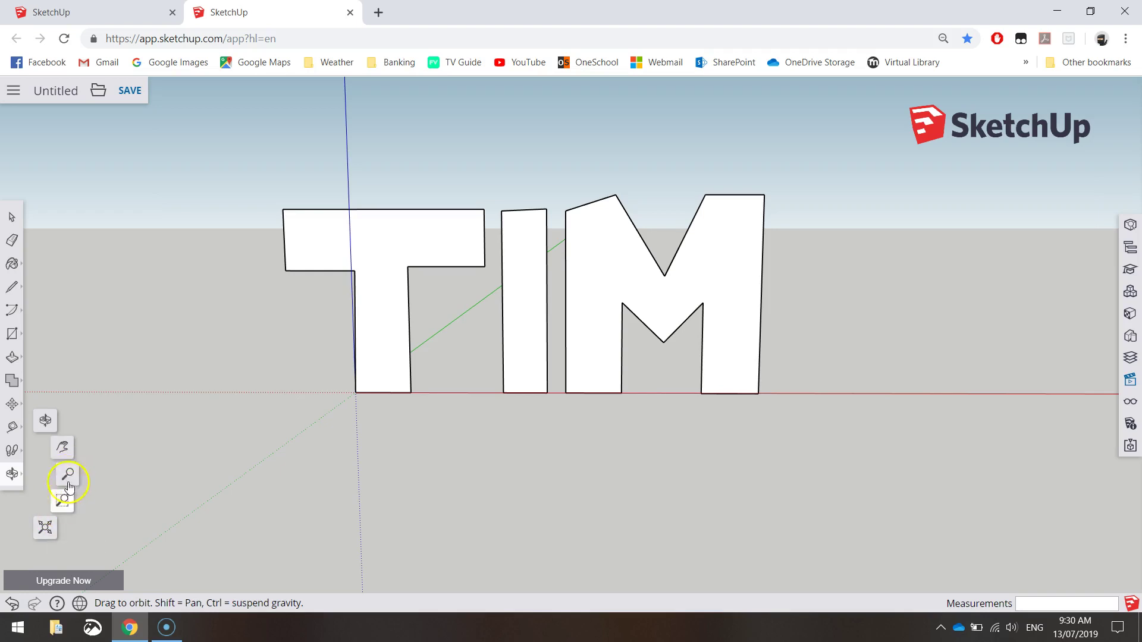
left_click(12, 219)
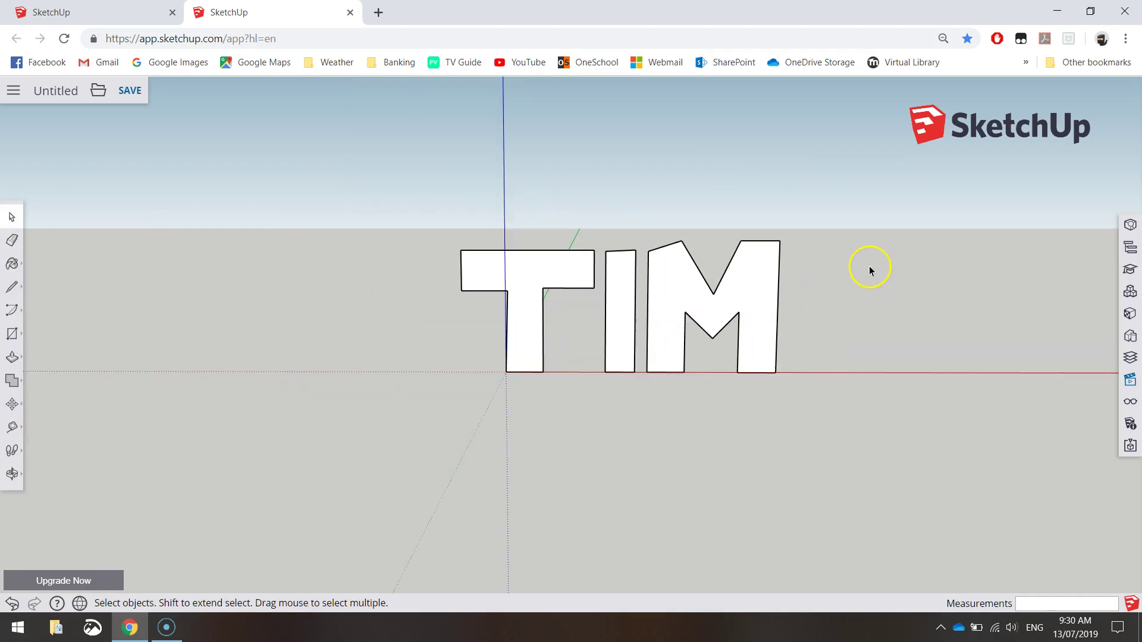
Step: Switch to the front-right isometric view of the letters
middle_click_drag(880, 247, 510, 287)
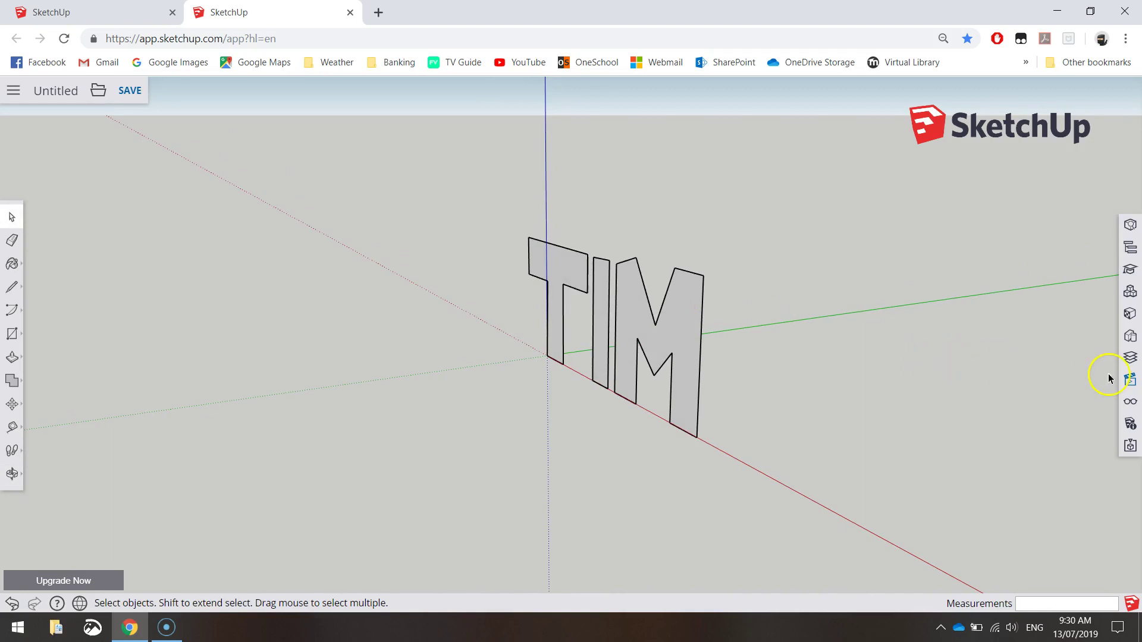
left_click(1129, 381)
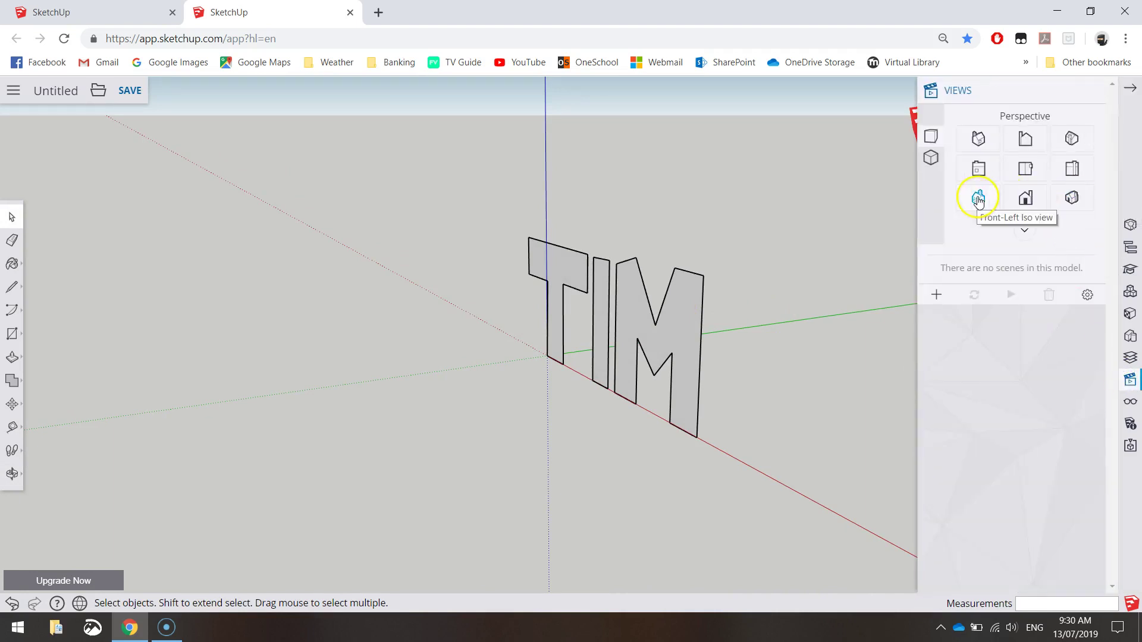
left_click(1071, 198)
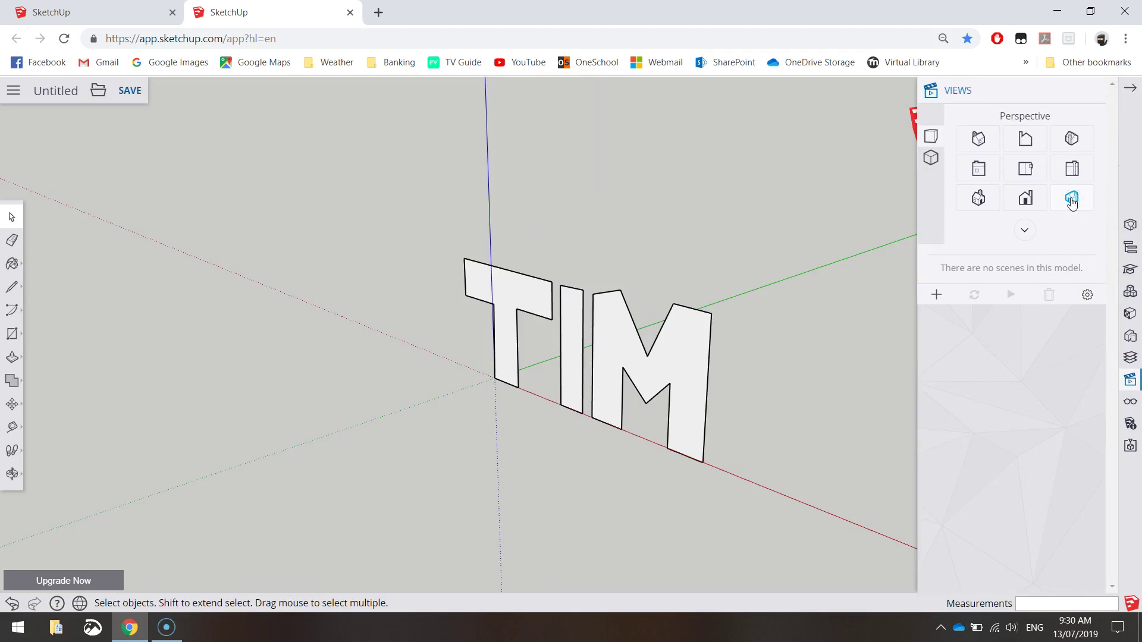
left_click(1133, 87)
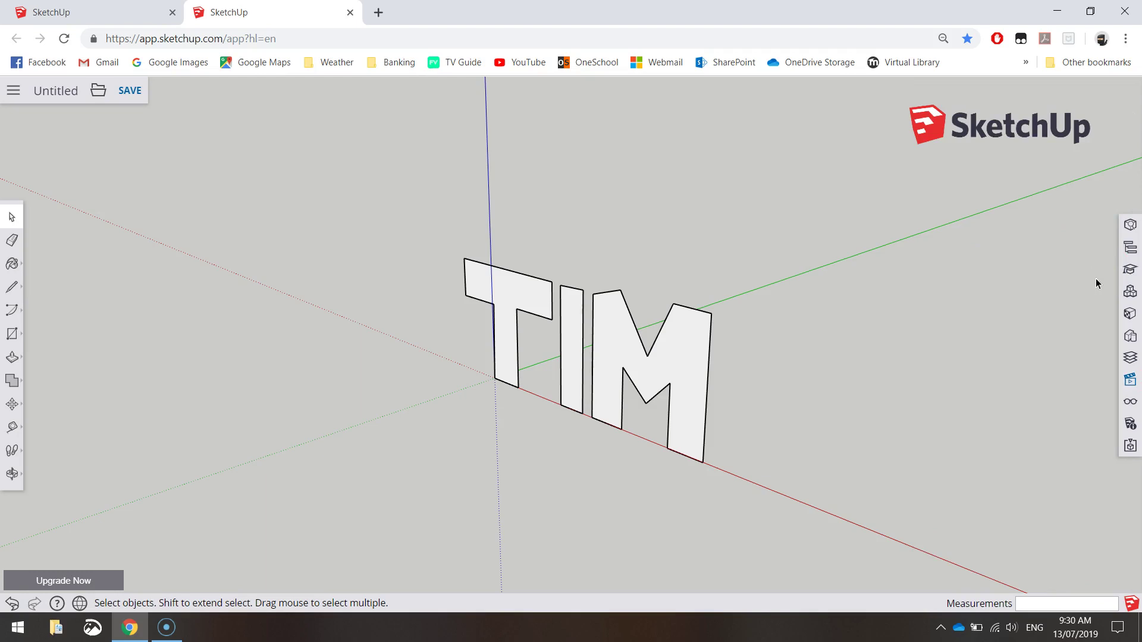
Step: Extrude the face of the letter T forward by about 287 mm with Push/Pull
left_click(9, 359)
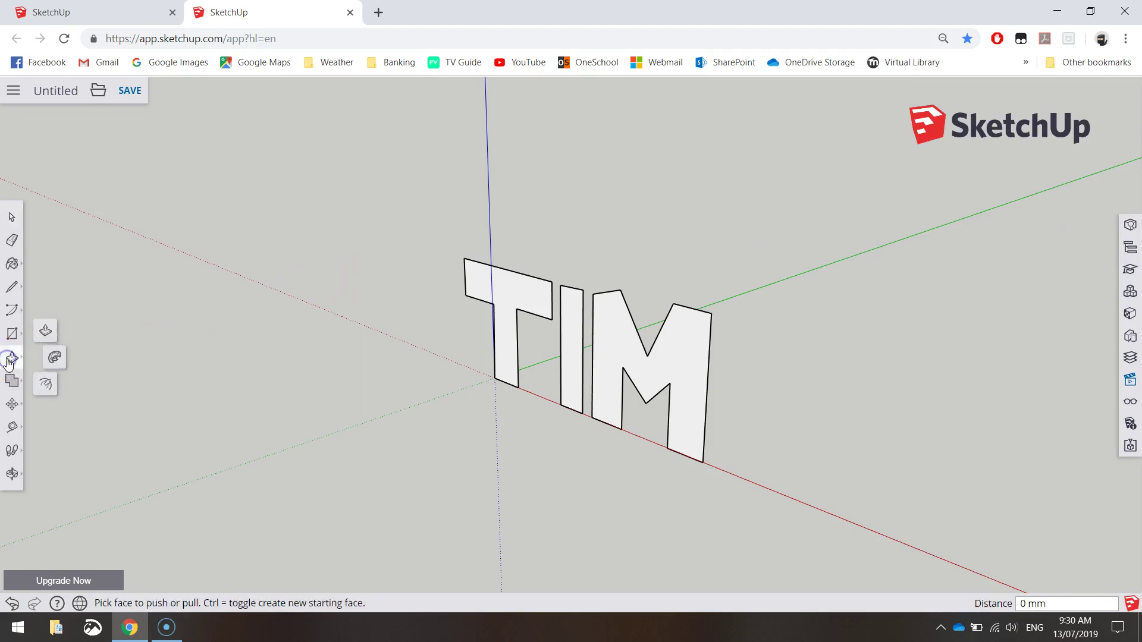
left_click(47, 330)
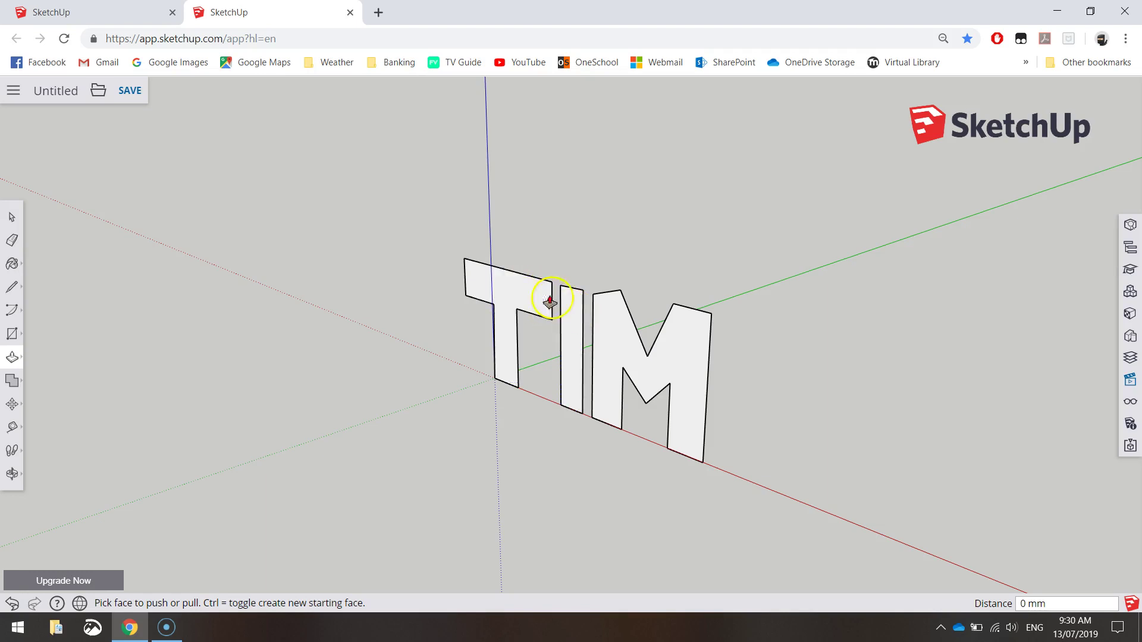
left_click(514, 298)
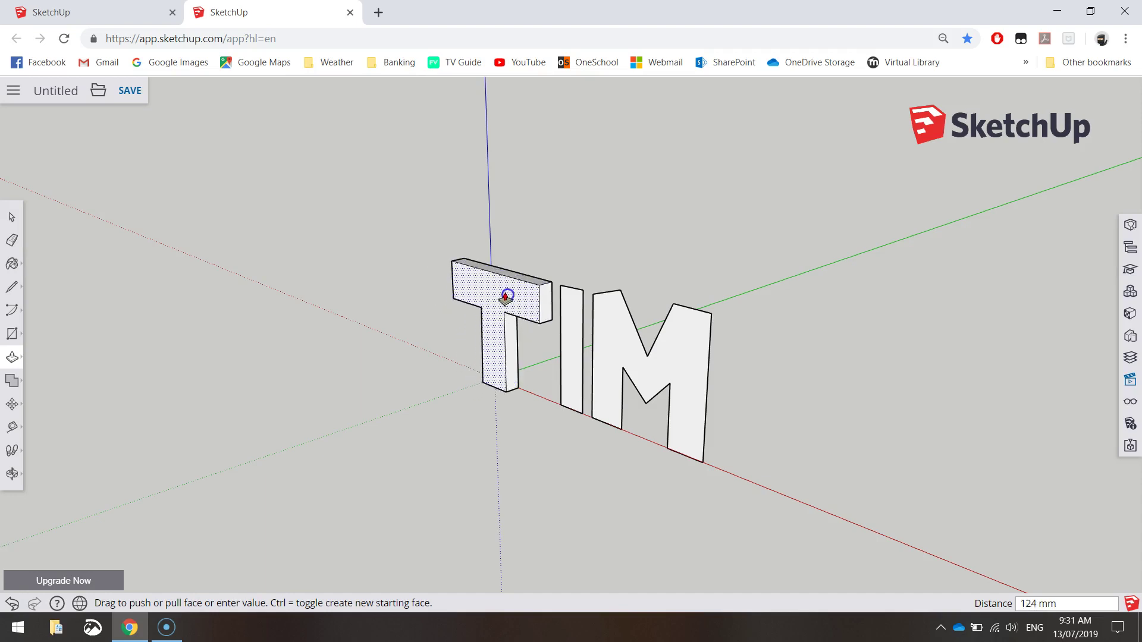
left_click(550, 275)
left_click(548, 270)
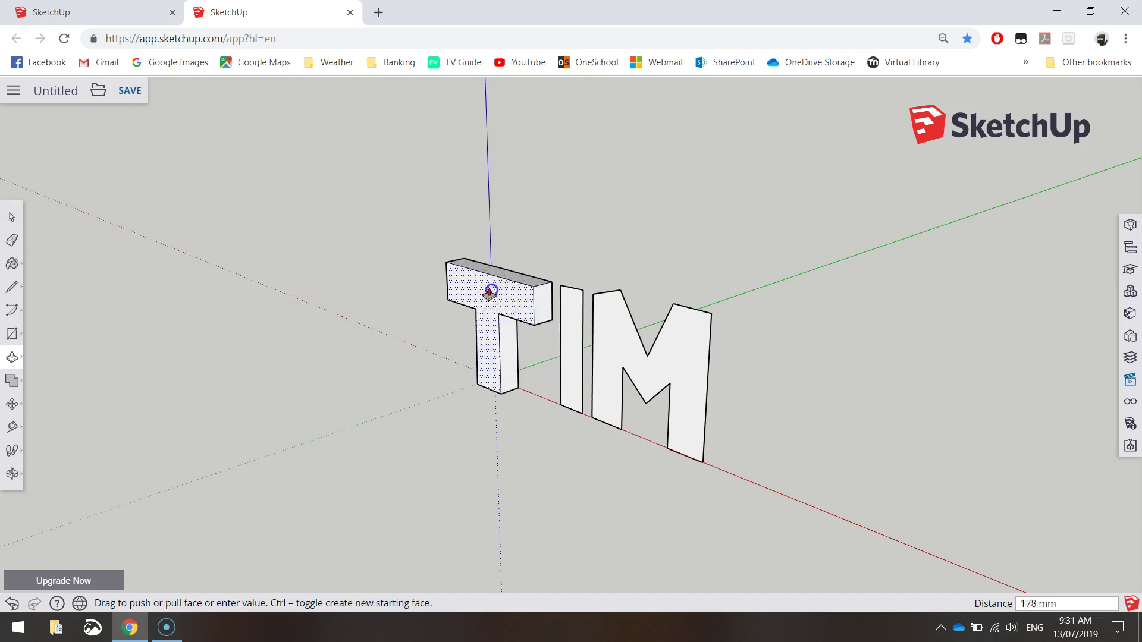
left_click(522, 277)
left_click(521, 278)
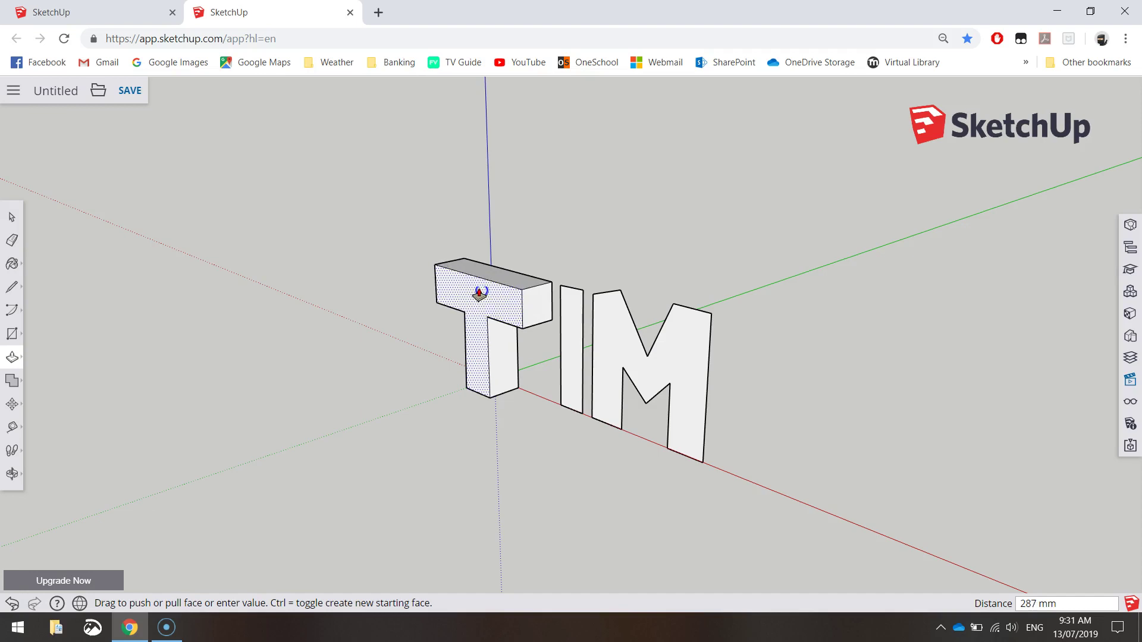
left_click(479, 293)
Step: Extrude the letter I forward by about 267 mm and the letter M by about 291 mm
left_click(568, 317)
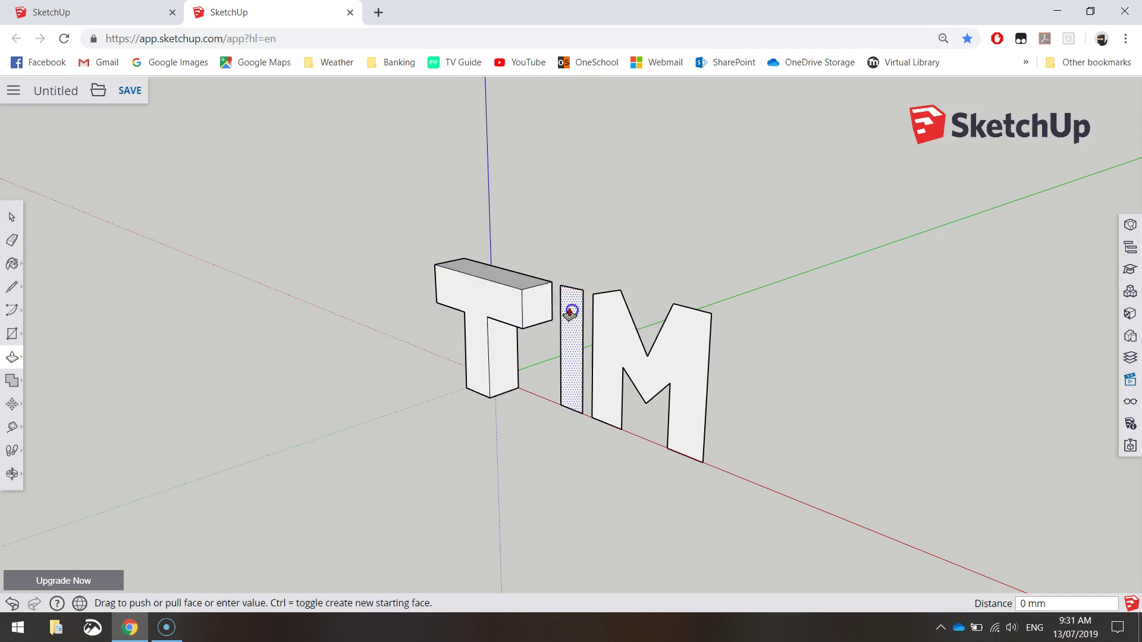
left_click(543, 324)
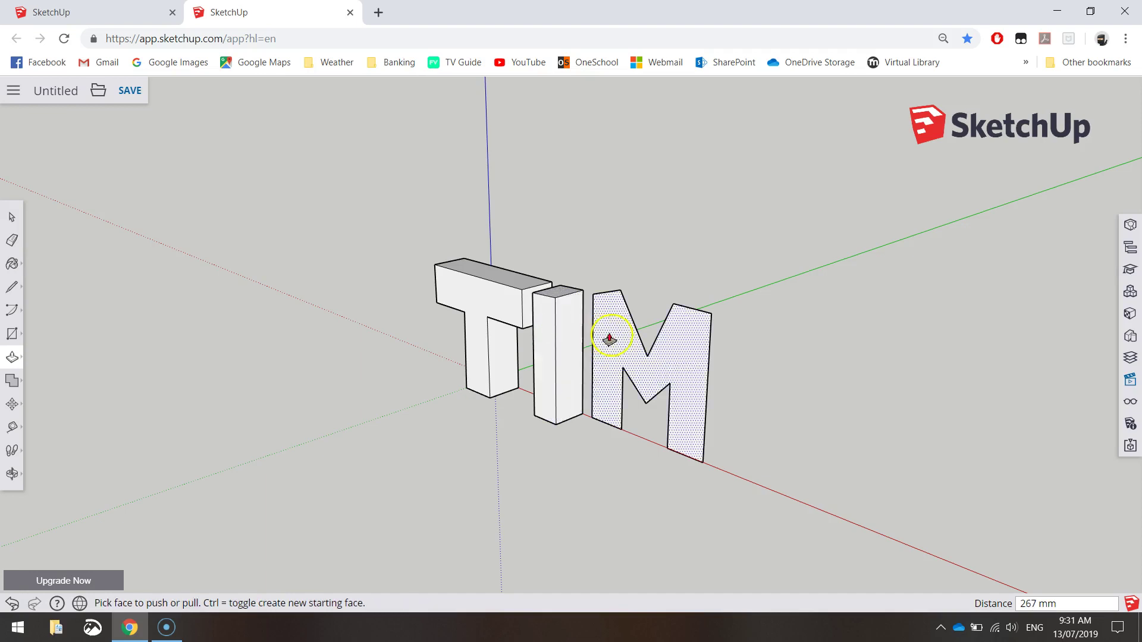
left_click(623, 333)
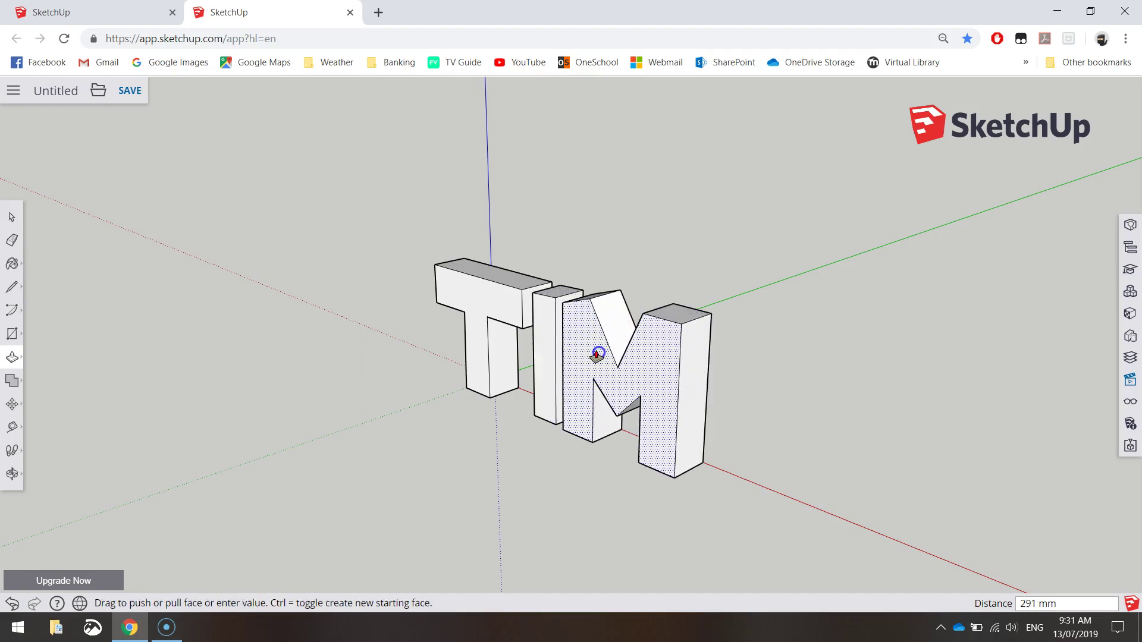
left_click(750, 439)
Step: Adjust the depth of the letter T outward and back with Push/Pull, finishing with an inward push of about 70 mm
middle_click_drag(749, 438, 592, 439)
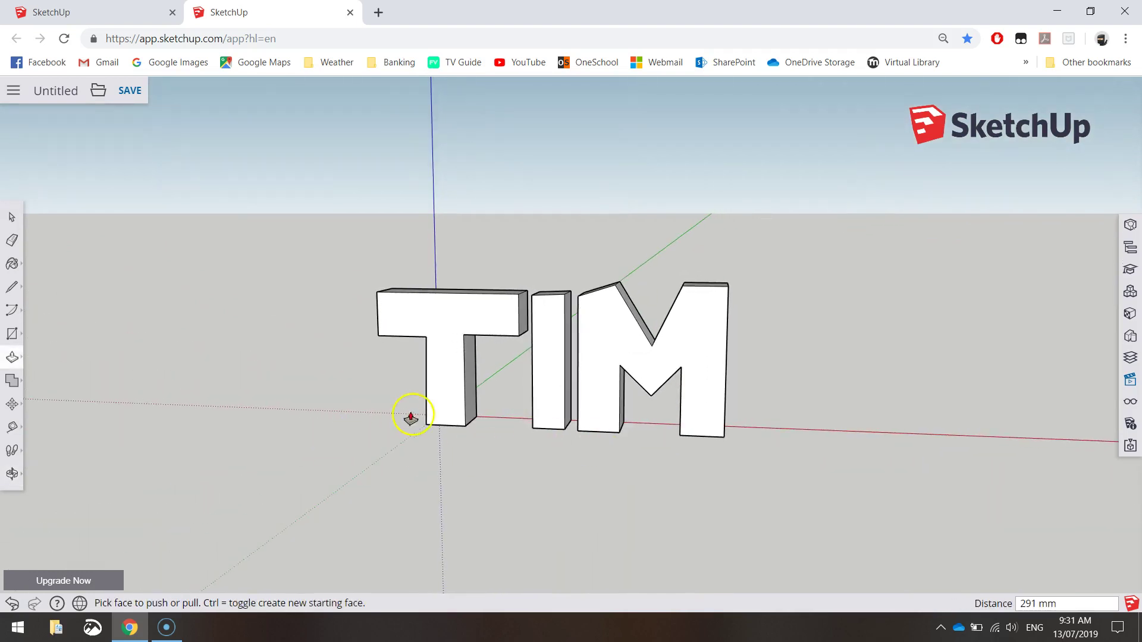
middle_click_drag(290, 431, 630, 451)
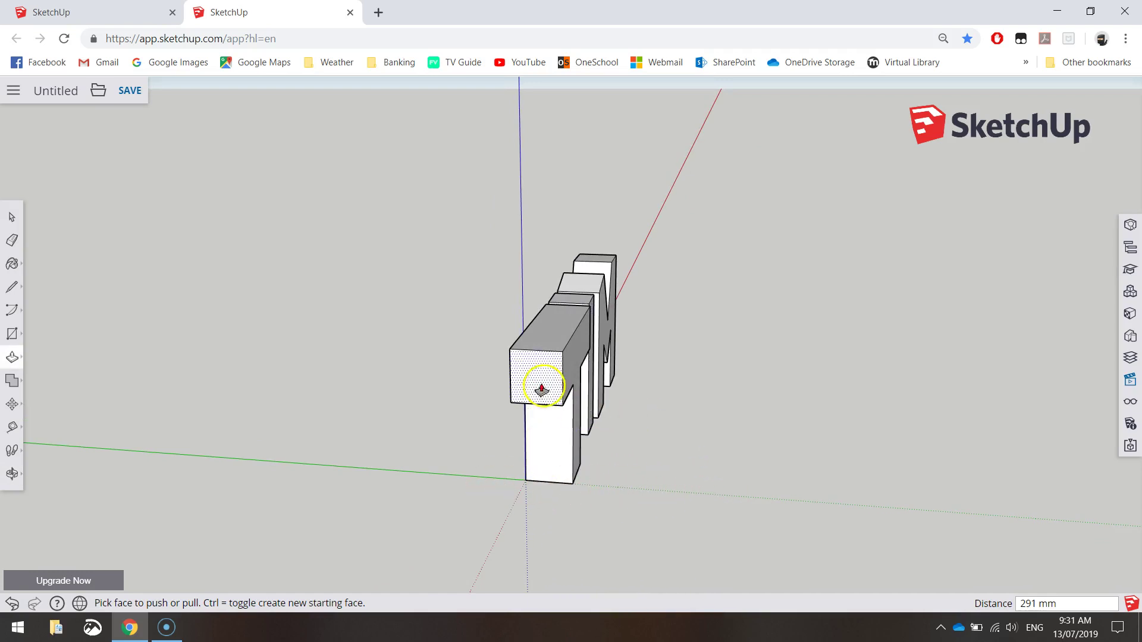
middle_click_drag(704, 388, 222, 408)
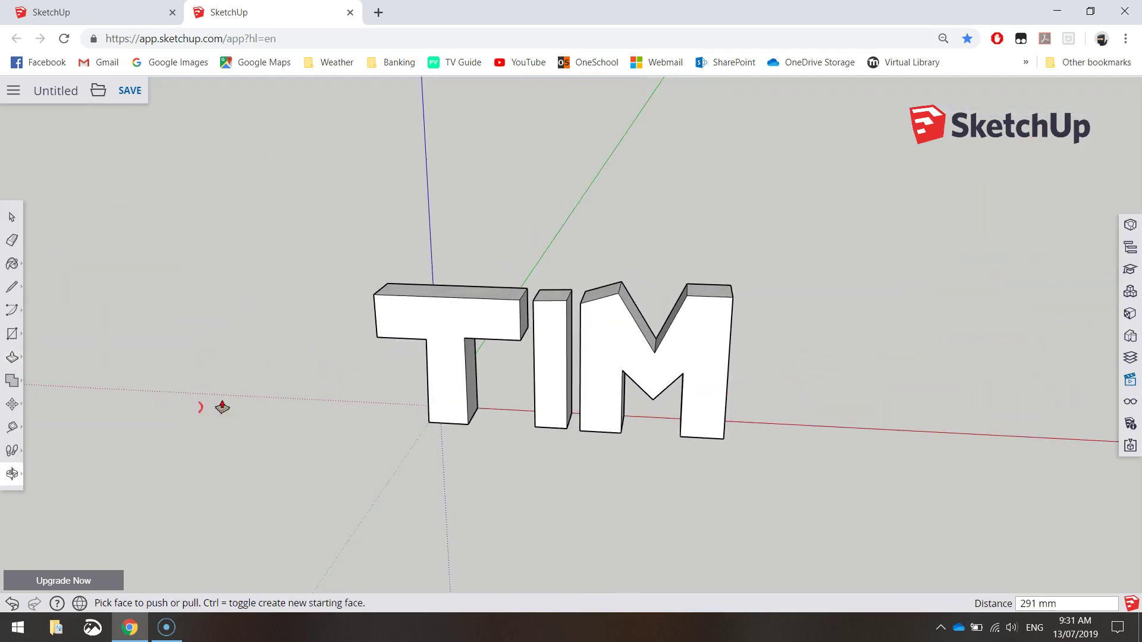
left_click(448, 324)
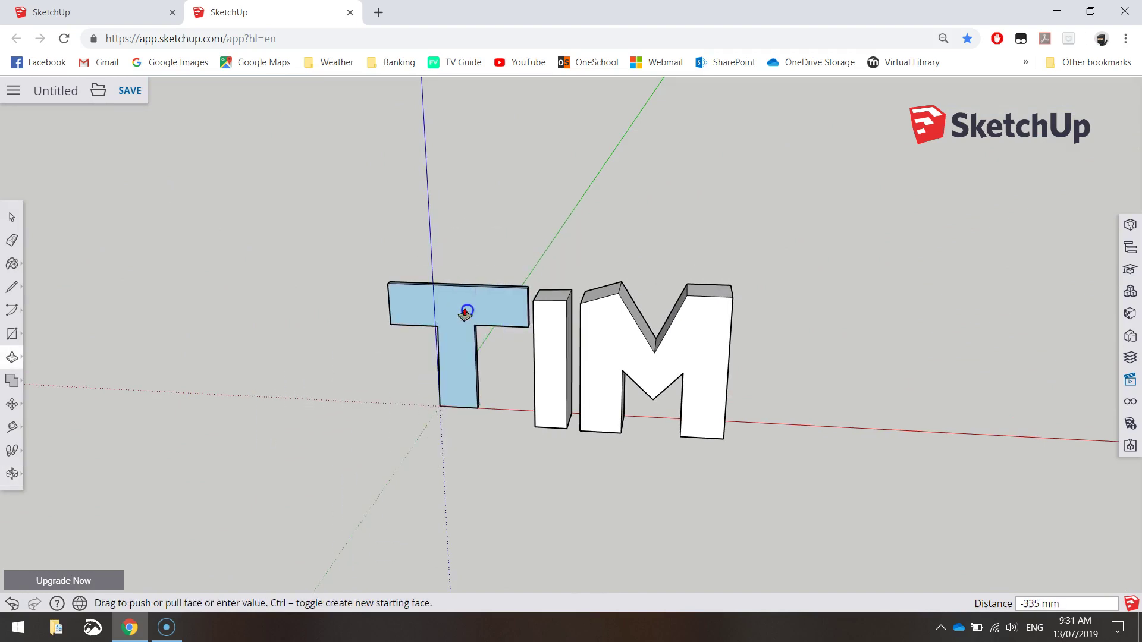
left_click(433, 377)
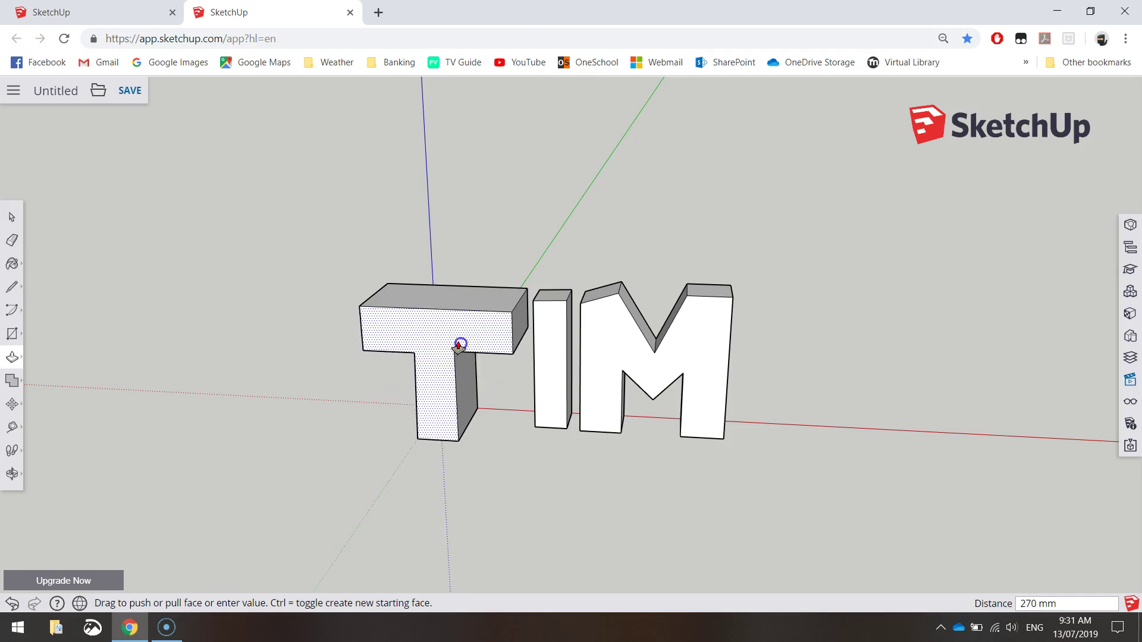
left_click(464, 336)
middle_click_drag(464, 337, 451, 305)
left_click(466, 302)
left_click(464, 301)
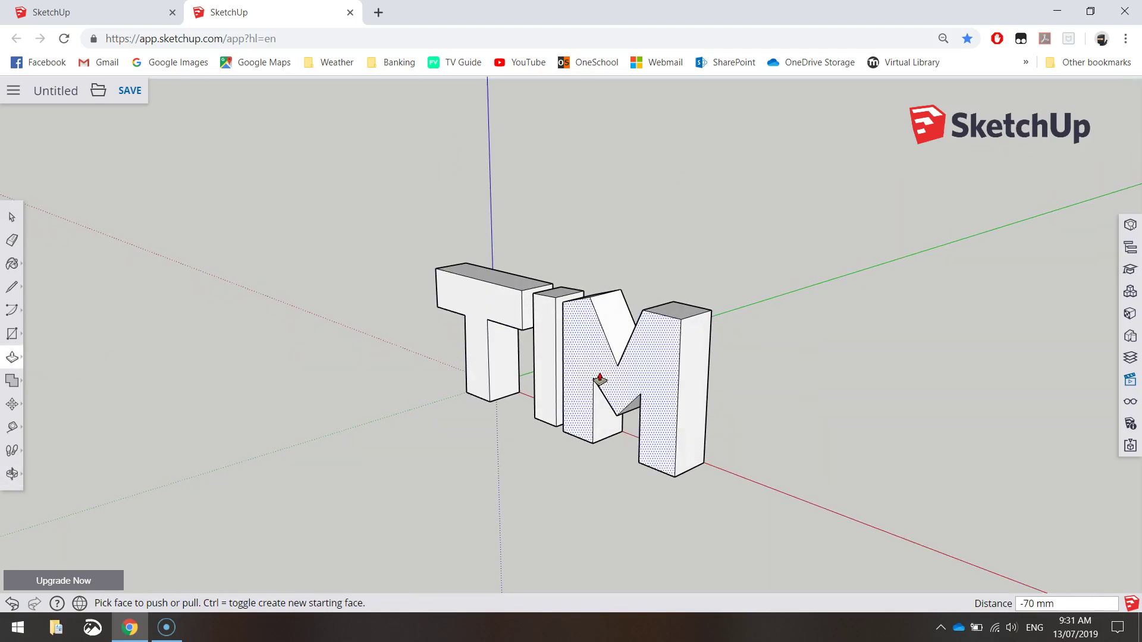
Step: Start the Paint tool and browse the collections in the material library
left_click(11, 215)
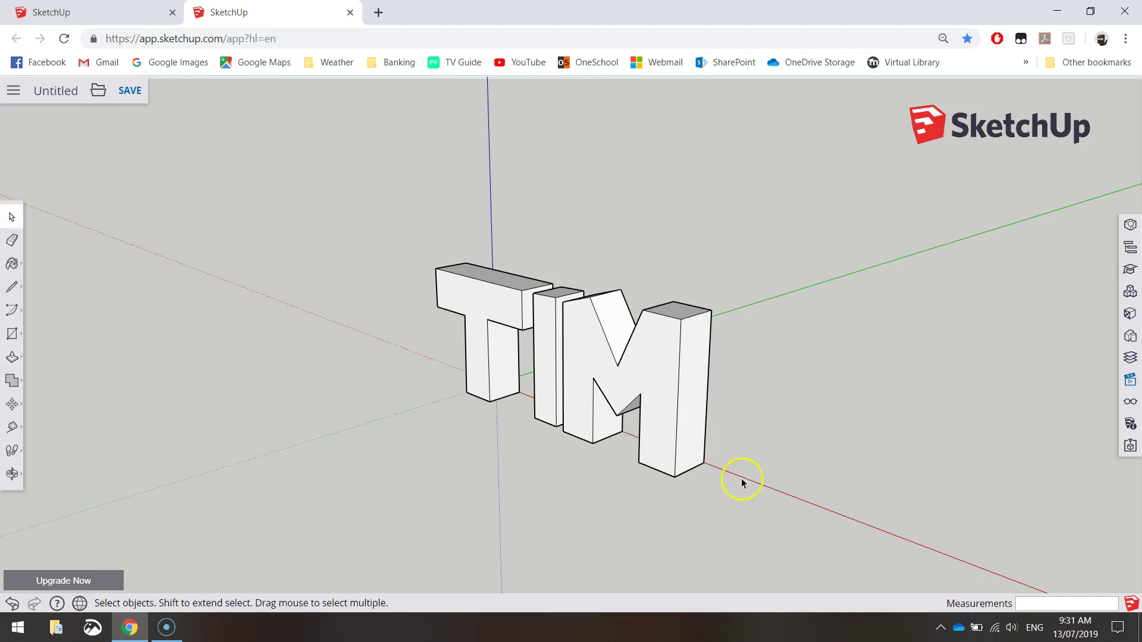
middle_click_drag(743, 483, 895, 466)
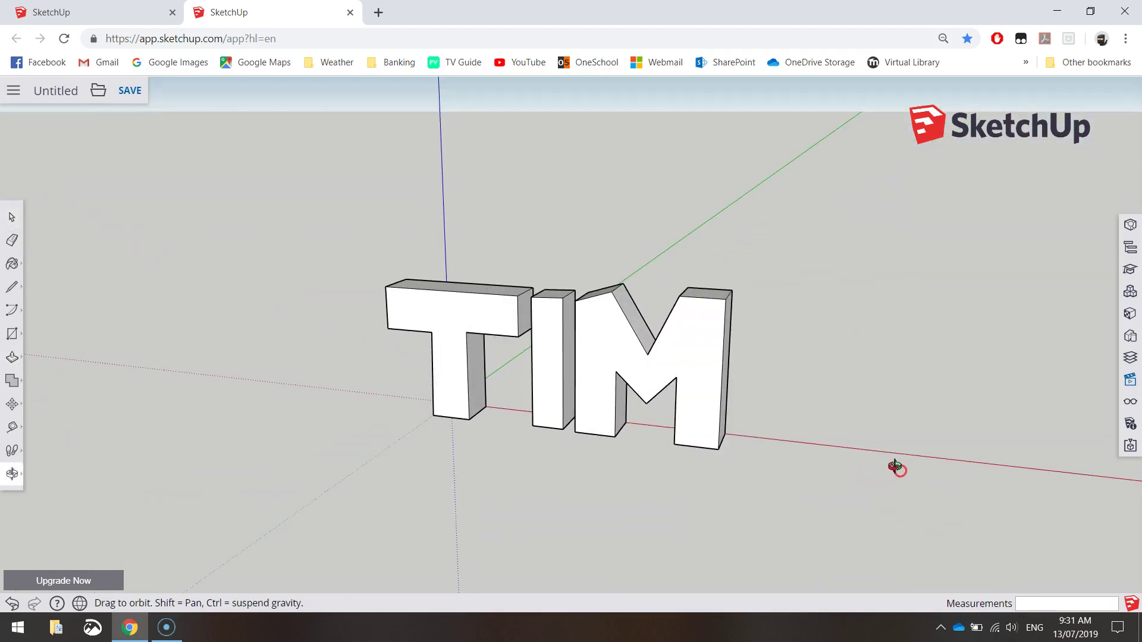
left_click(931, 460)
left_click(13, 265)
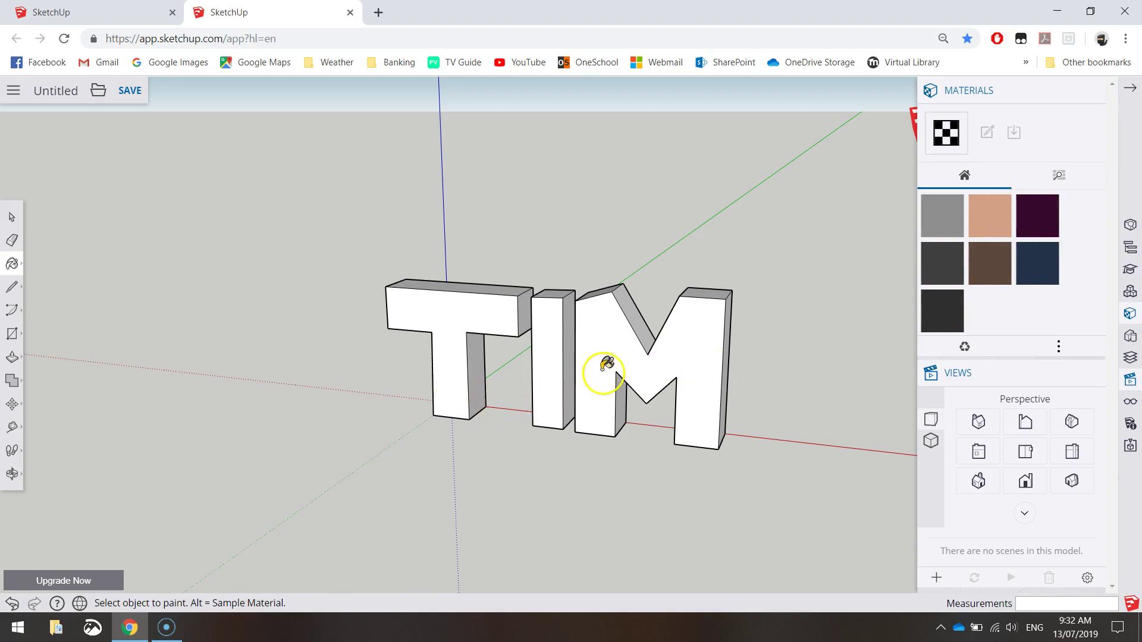
left_click(1061, 176)
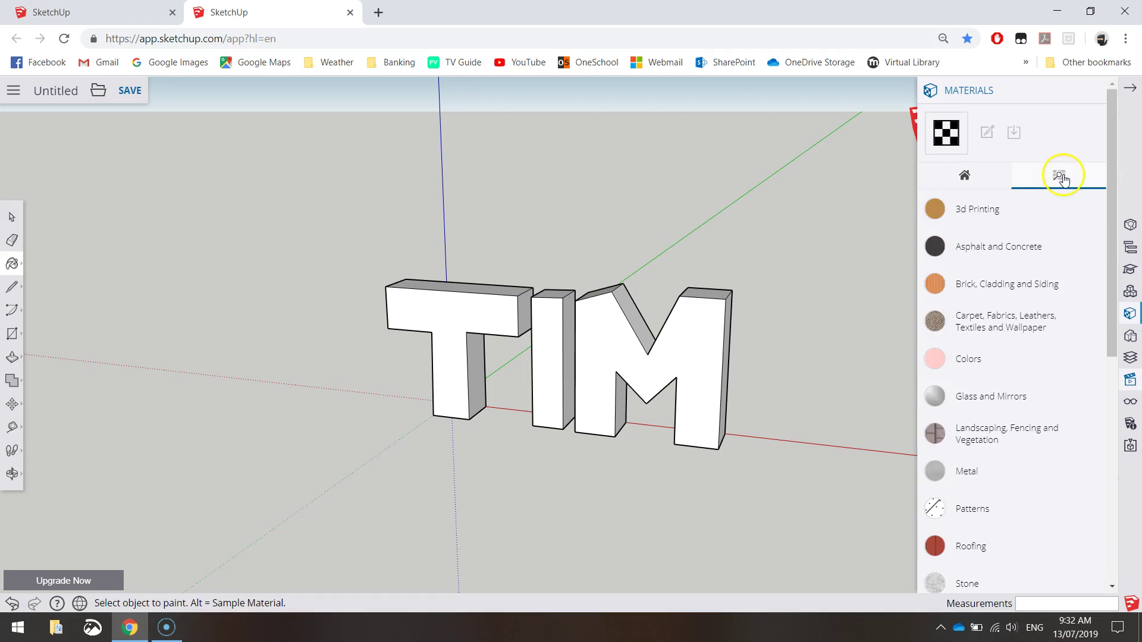
left_click_drag(1110, 141, 1084, 338)
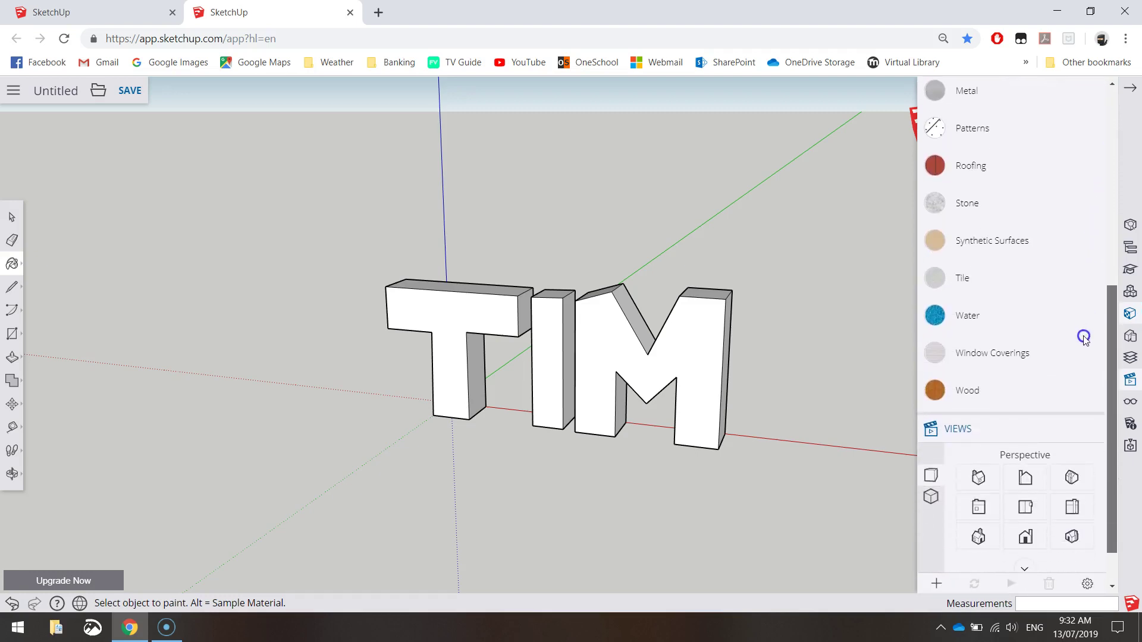
scroll(1084, 327, "up", 8)
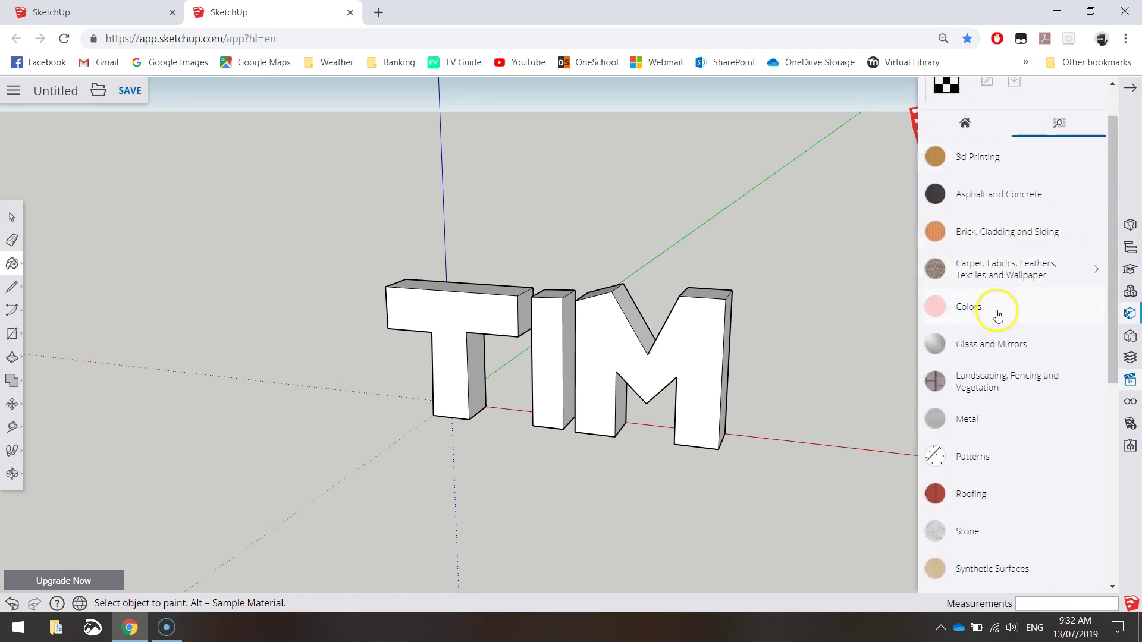
Step: Browse the swatches of the Colors collection and look at the painted letters in the finished Name model
left_click(998, 314)
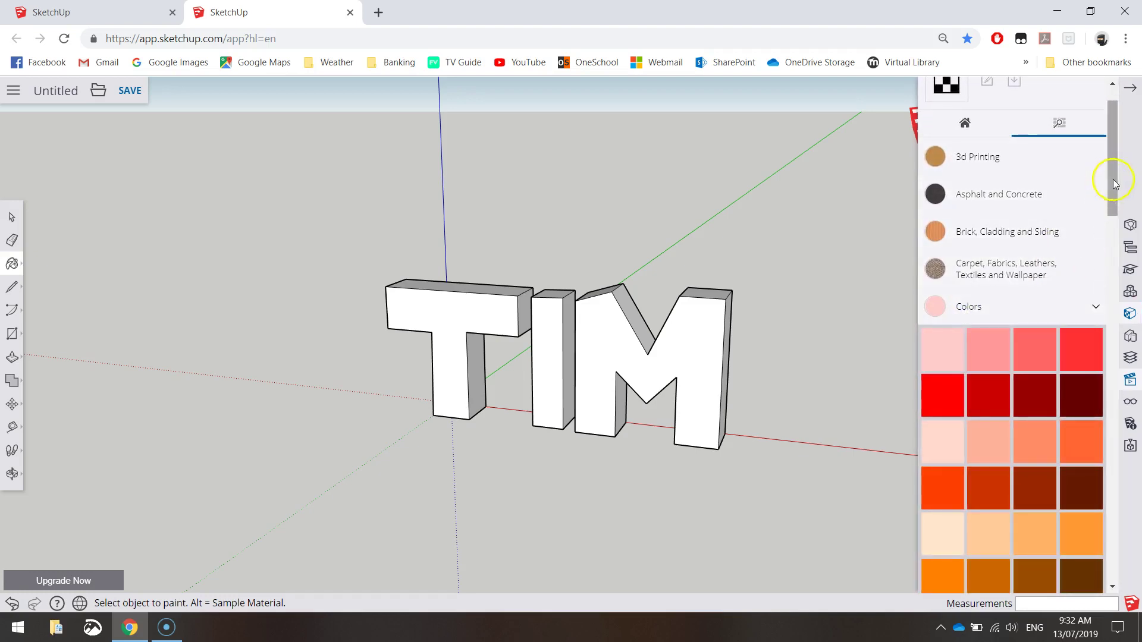
left_click_drag(1115, 184, 1107, 333)
left_click(95, 16)
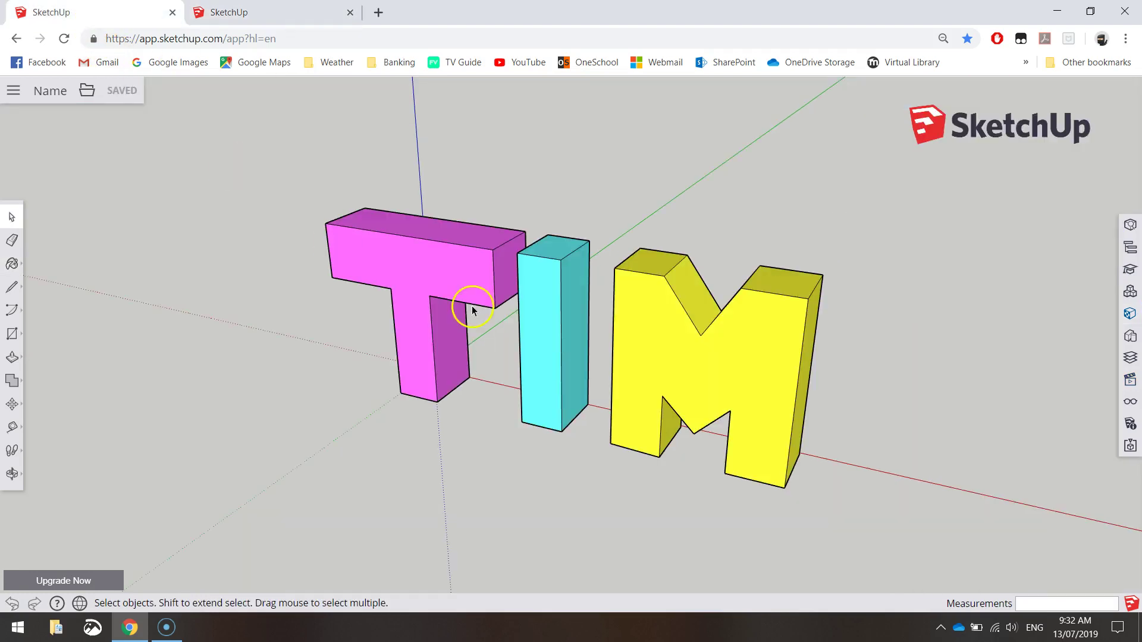
key("ctrl+Tab")
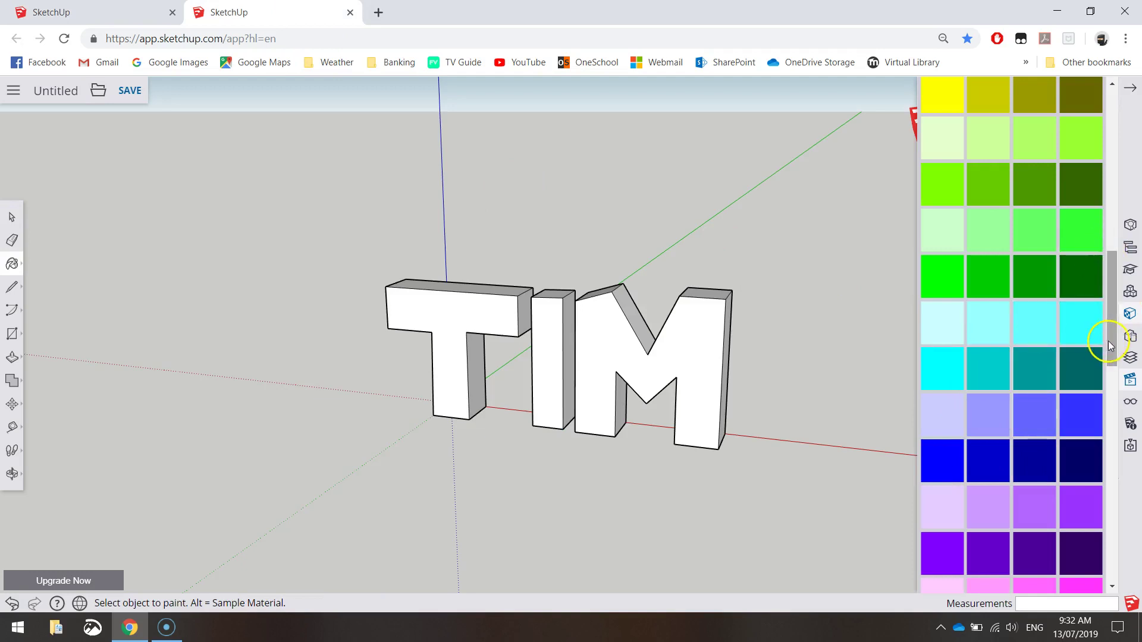
Step: Collapse the Colors collection and expand the Landscaping, Fencing and Vegetation materials
left_click_drag(1111, 334, 1120, 162)
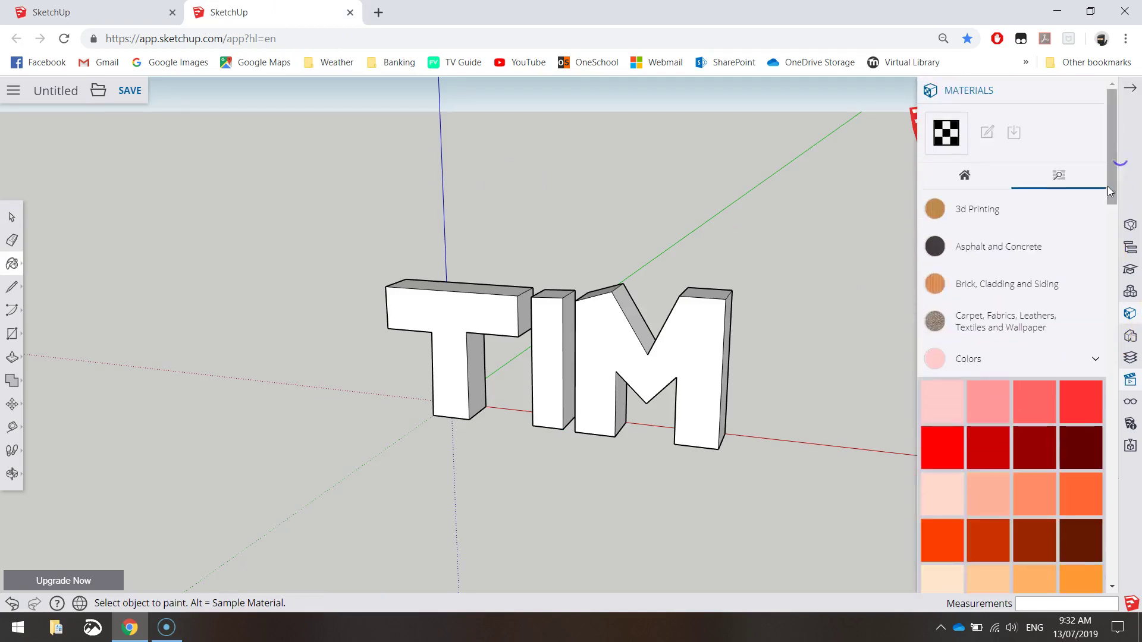
left_click(1096, 359)
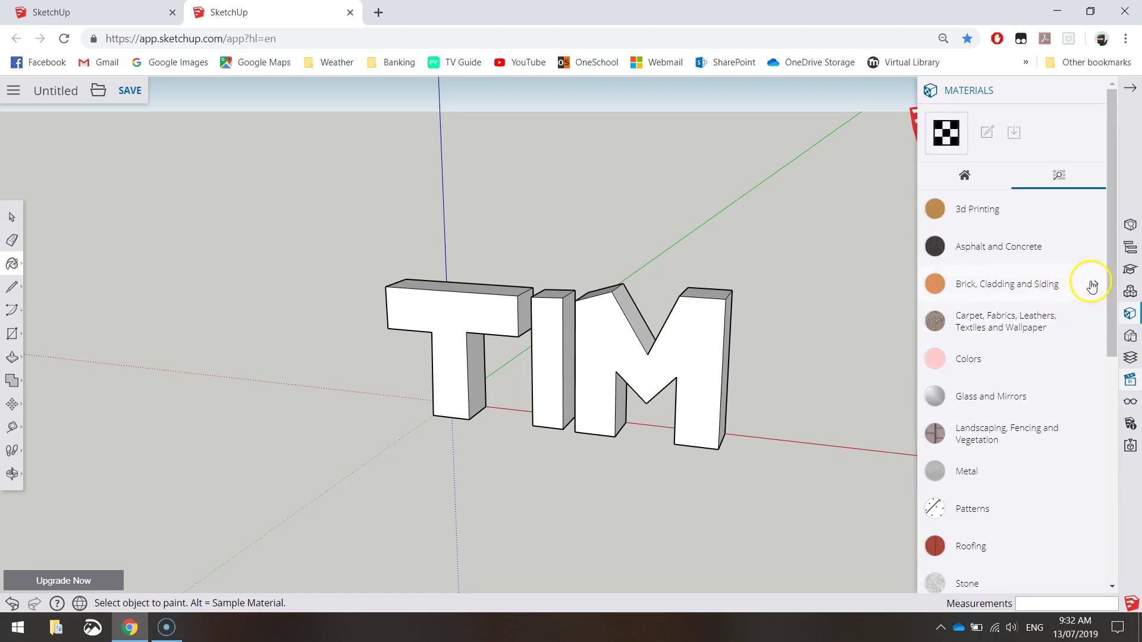
left_click_drag(1112, 266, 1112, 355)
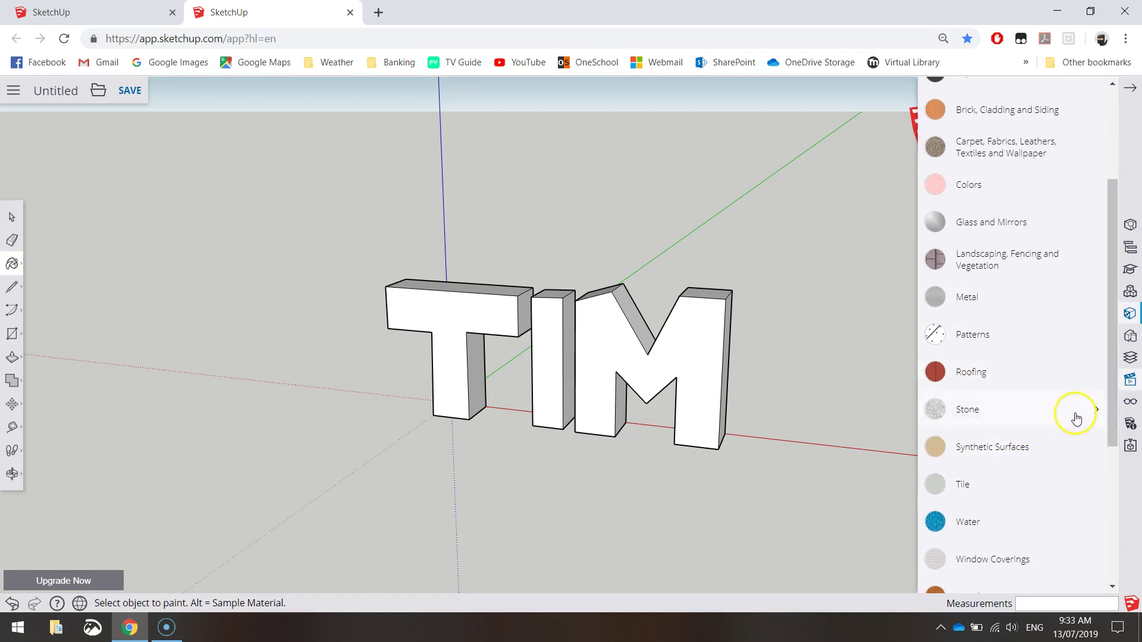
scroll(1078, 416, "down", 2)
scroll(1077, 418, "up", 5)
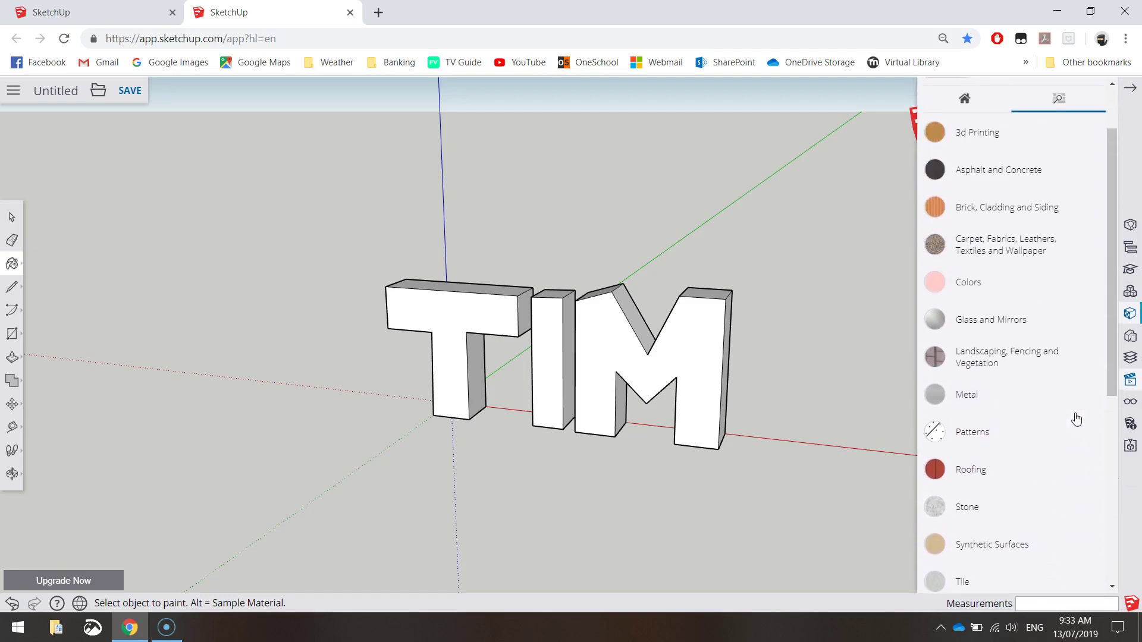
left_click(1023, 409)
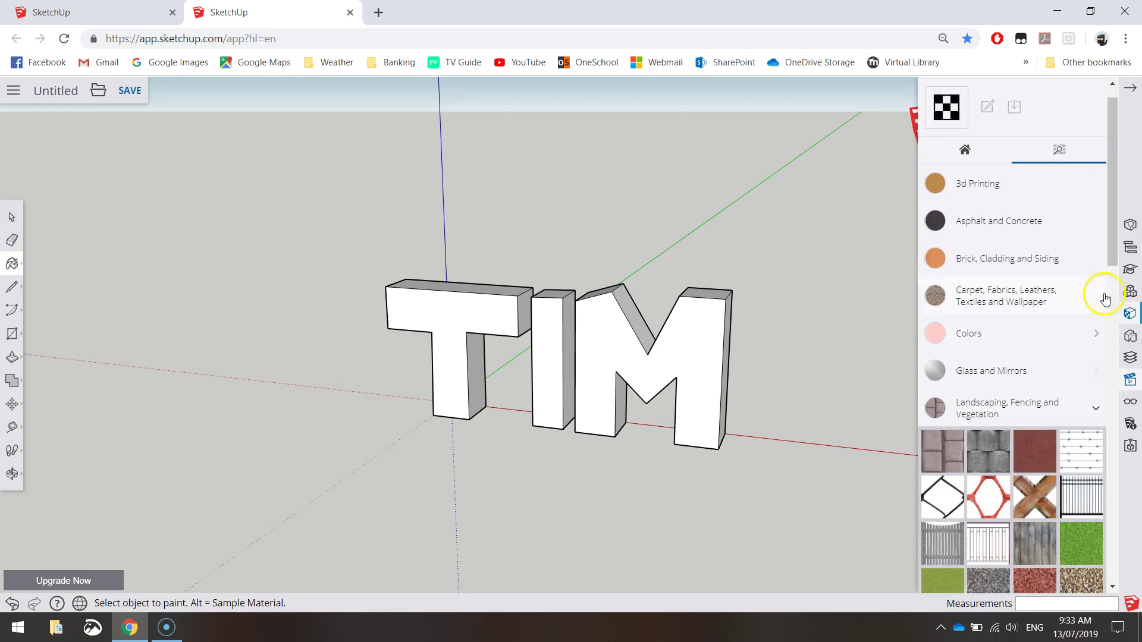
left_click_drag(1112, 244, 1116, 359)
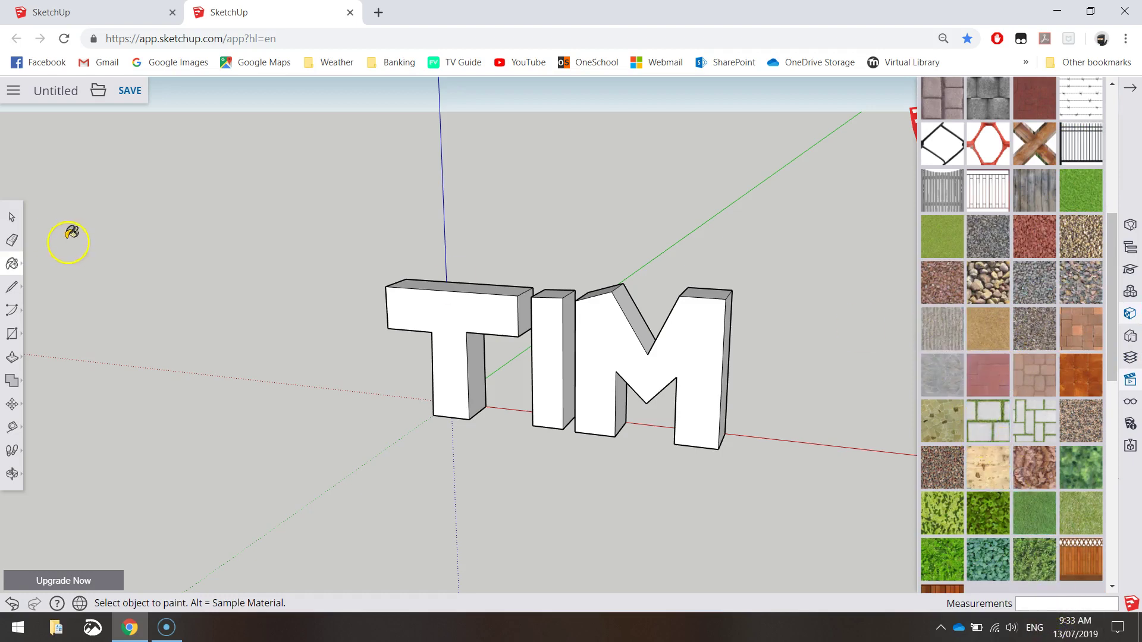
Step: Paint the front face of the letter M with the bright green grass material
left_click(8, 220)
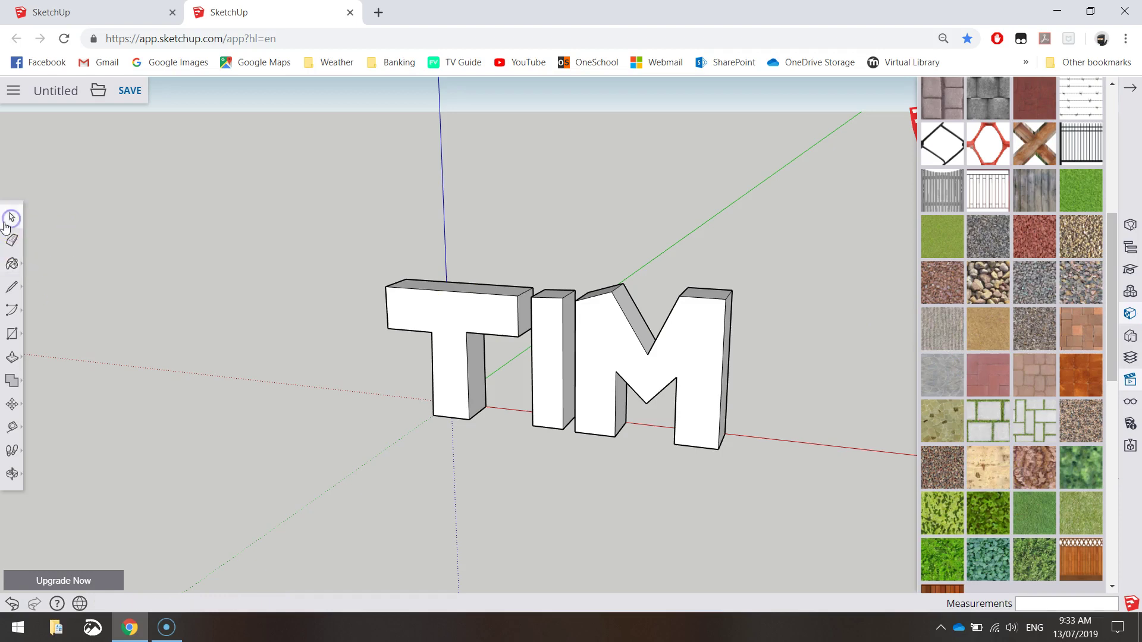
left_click(696, 337)
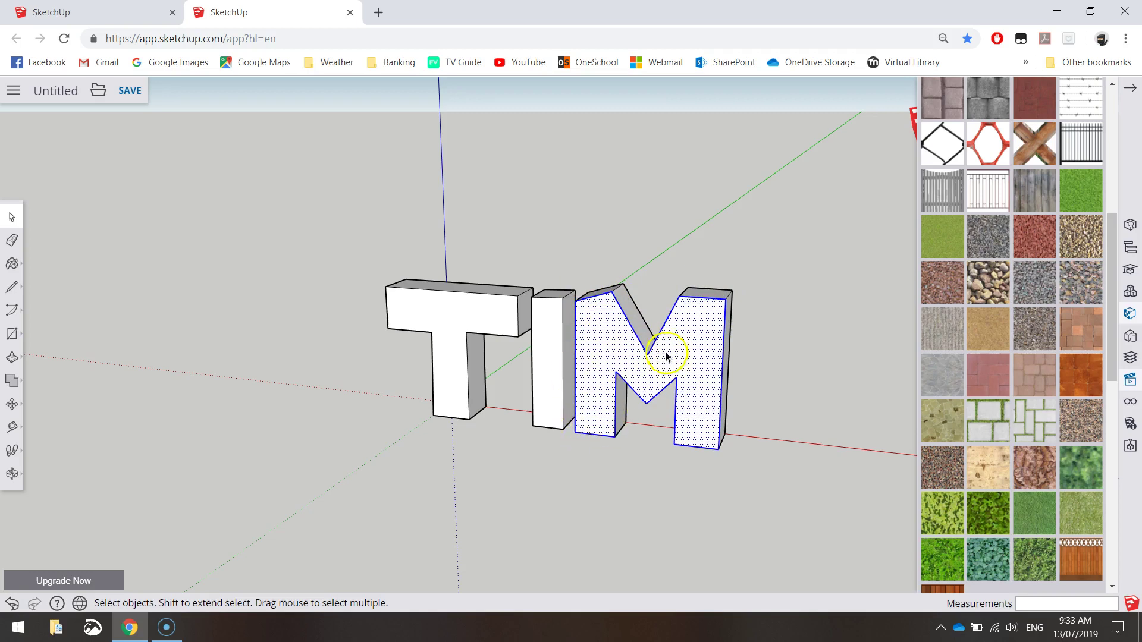
left_click(1078, 192)
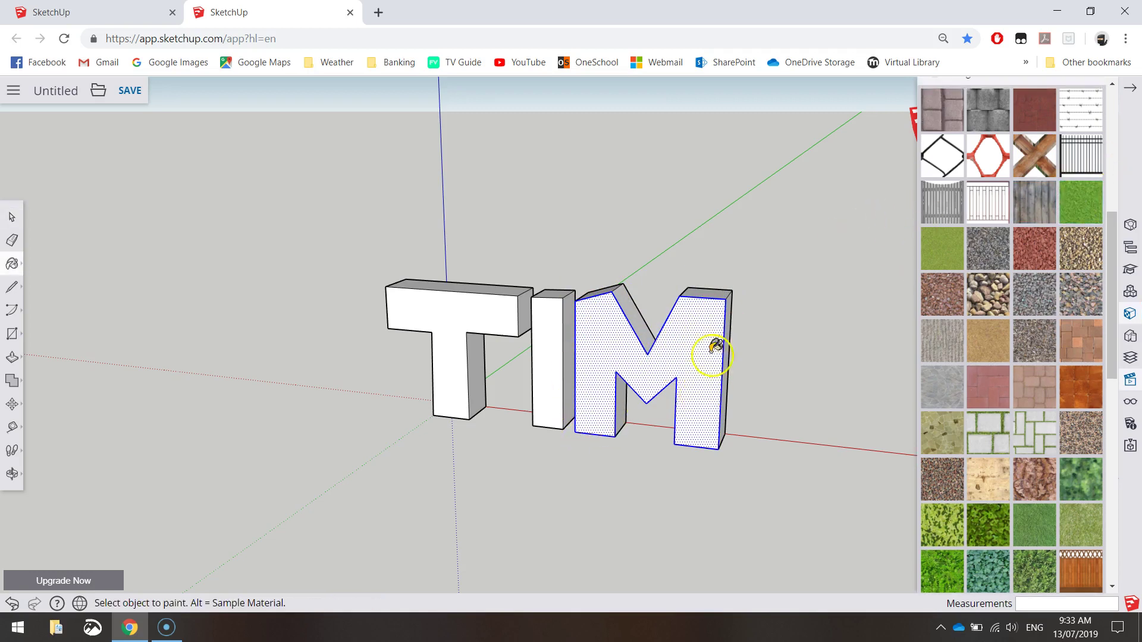
left_click(722, 332)
key("space")
left_click(816, 288)
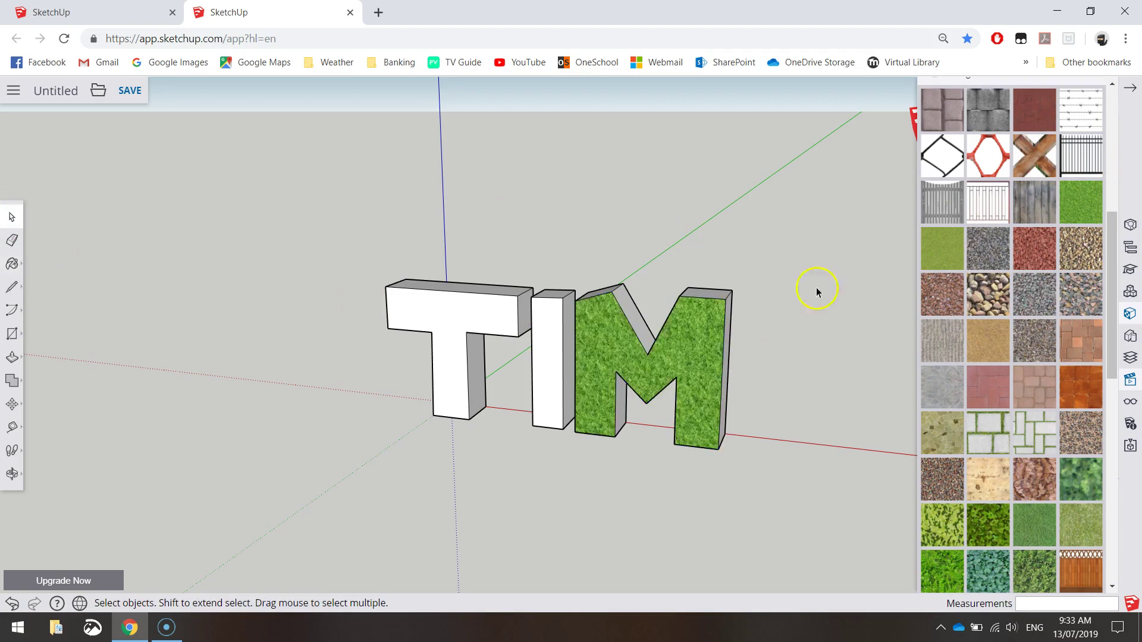
Step: Select the entire letter M and paint all its faces with the same green grass material
key("o")
left_click_drag(806, 315, 857, 337)
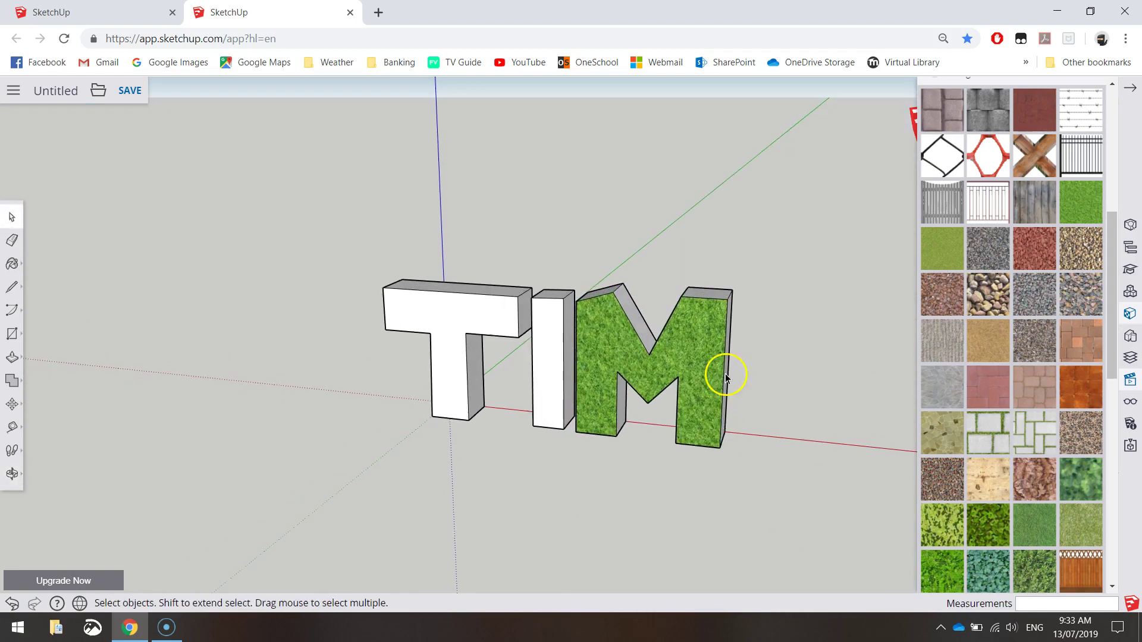
triple_click(684, 342)
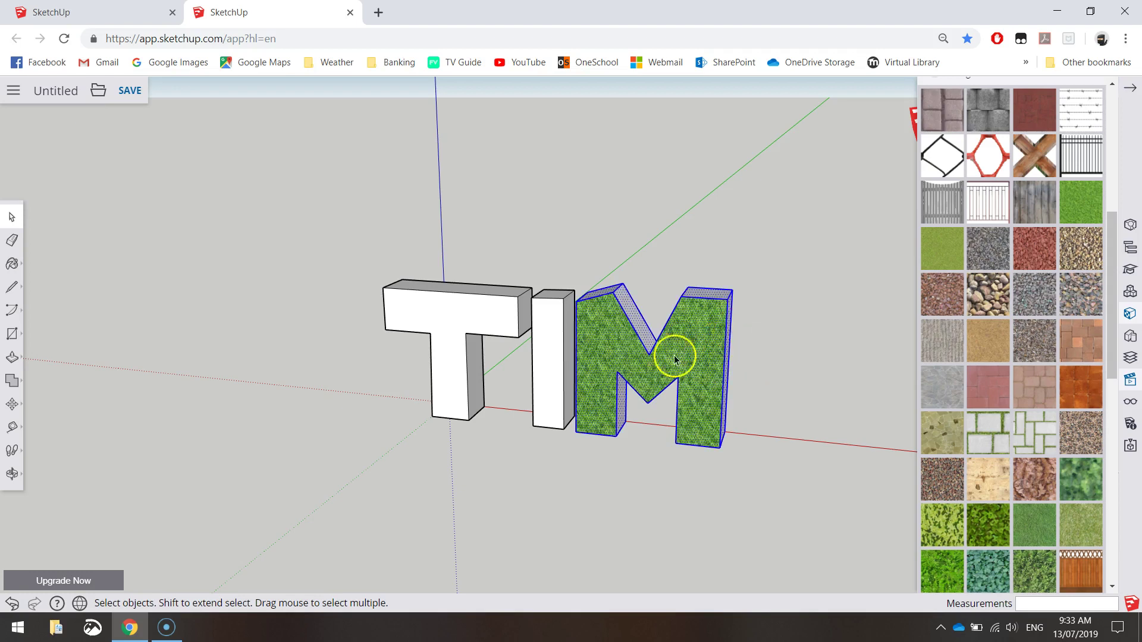
middle_click_drag(756, 310, 730, 294)
scroll(714, 338, "up", 4)
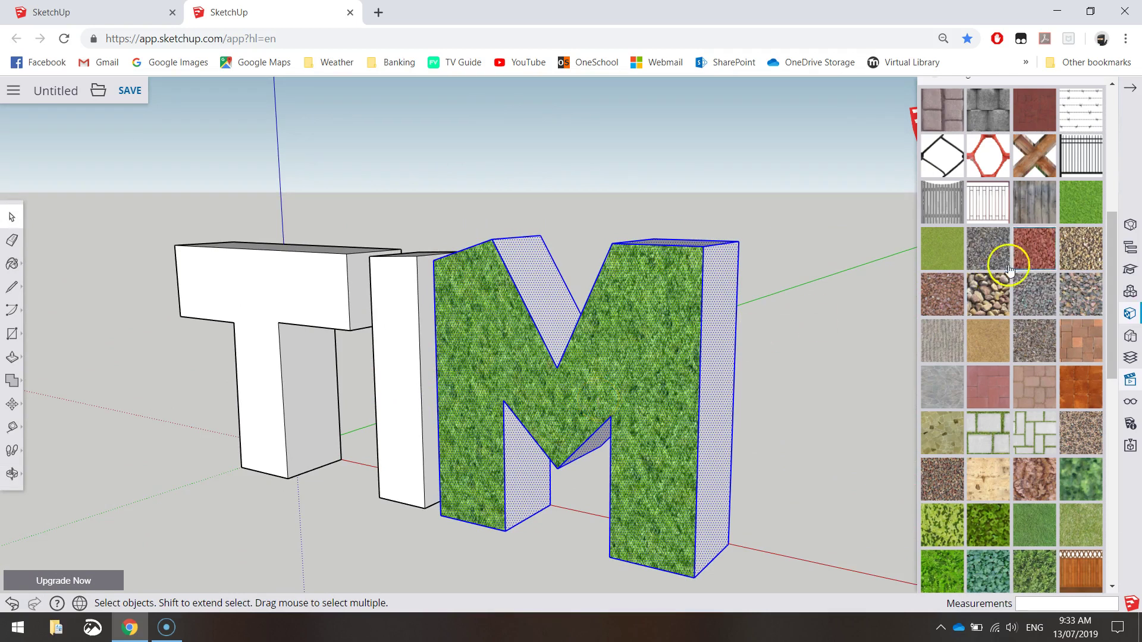
left_click(1079, 199)
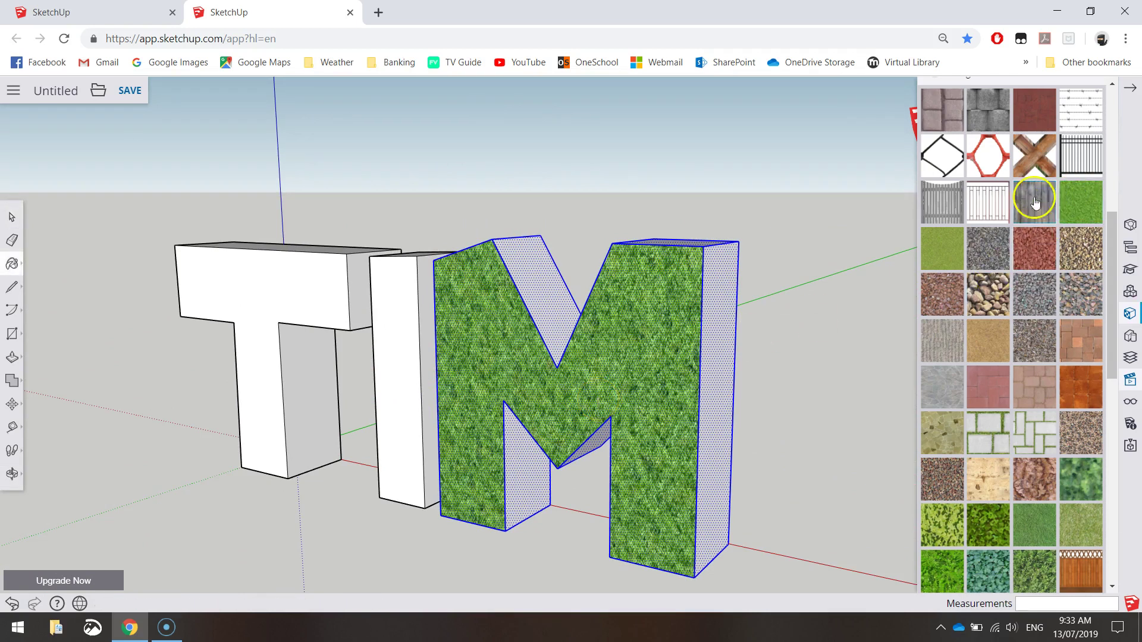
left_click(726, 279)
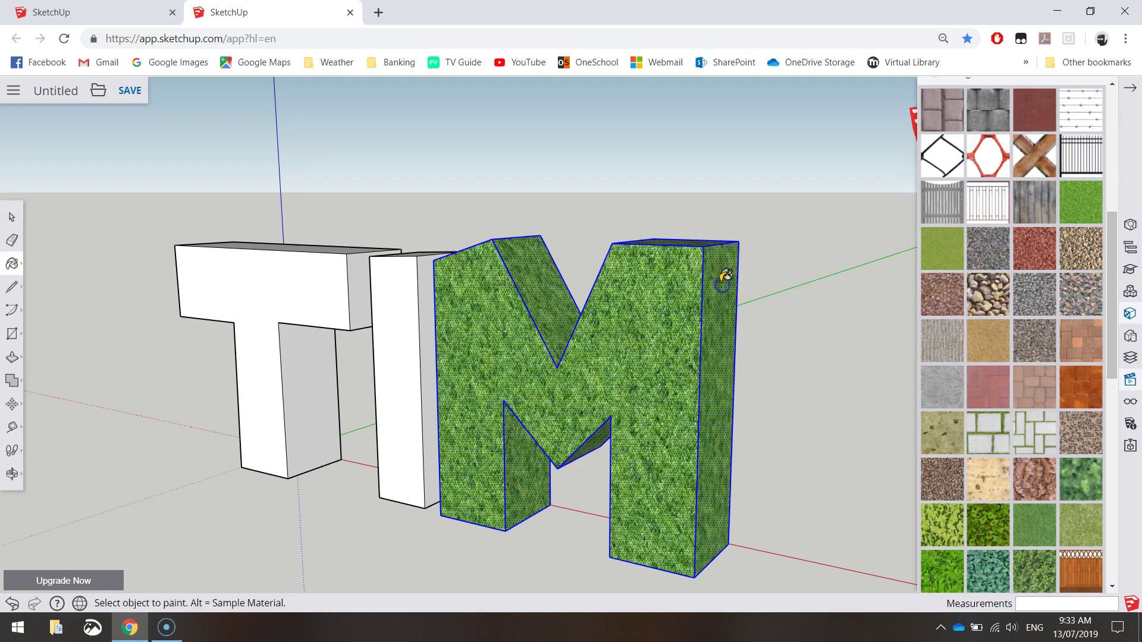
mouse_move(803, 455)
middle_mouse_down()
mouse_move(791, 466)
mouse_move(686, 409)
mouse_move(520, 349)
mouse_move(306, 349)
mouse_move(125, 383)
mouse_move(373, 454)
mouse_move(755, 476)
mouse_move(839, 504)
mouse_move(862, 484)
middle_mouse_up()
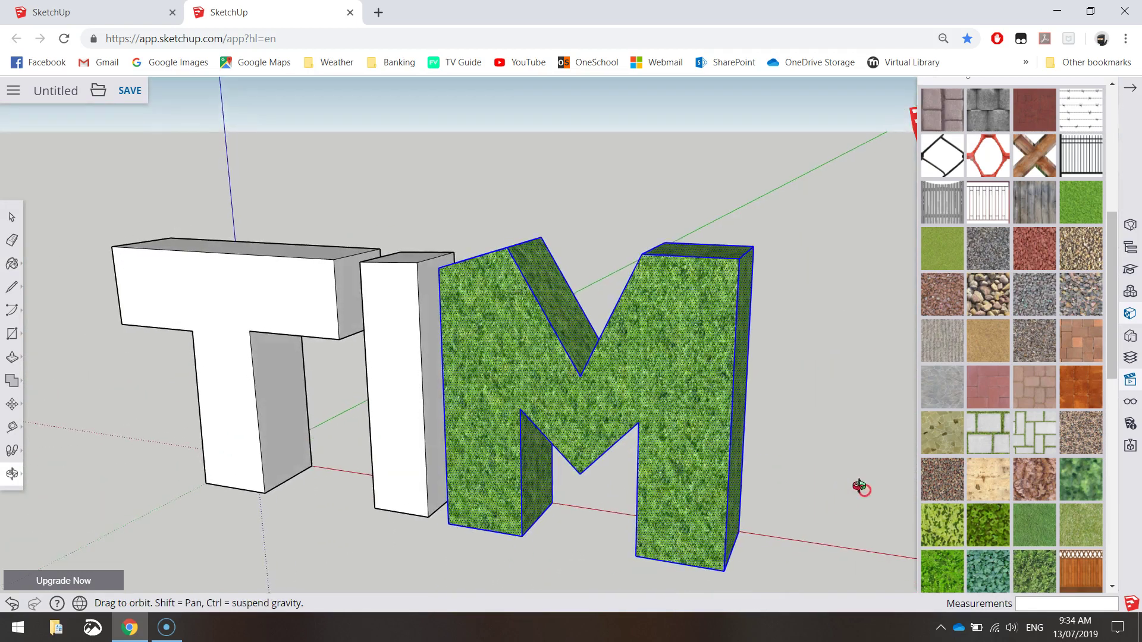
Step: Select the entire letter I and paint all its faces with the reddish-brown paving stone material
left_click(11, 219)
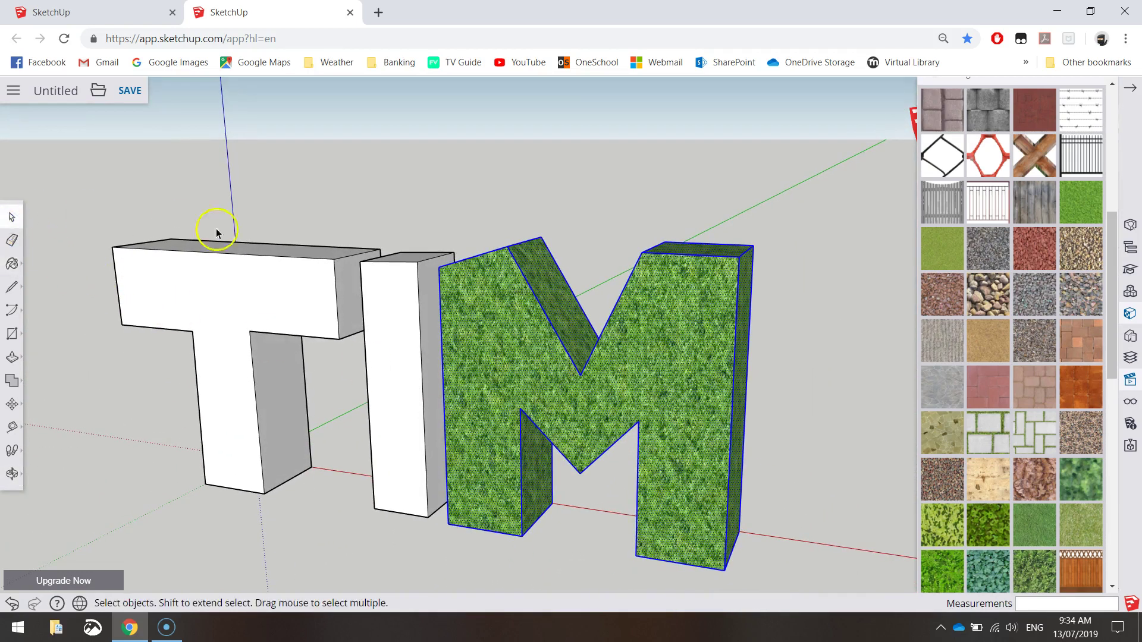
left_click(396, 305)
middle_click_drag(359, 367, 432, 261)
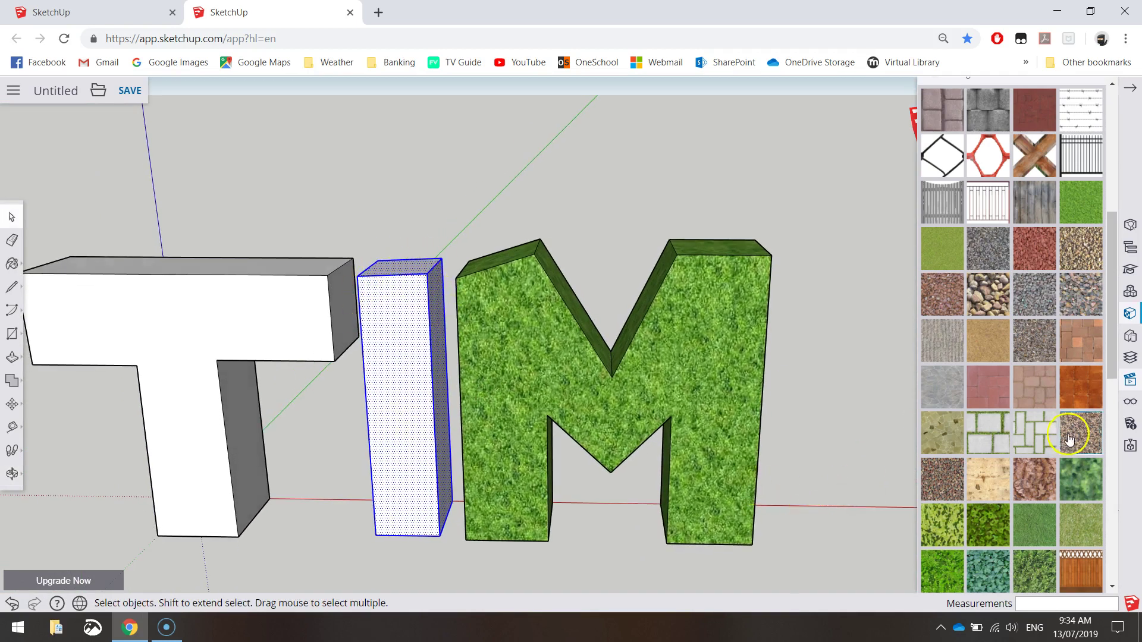
left_click(1074, 340)
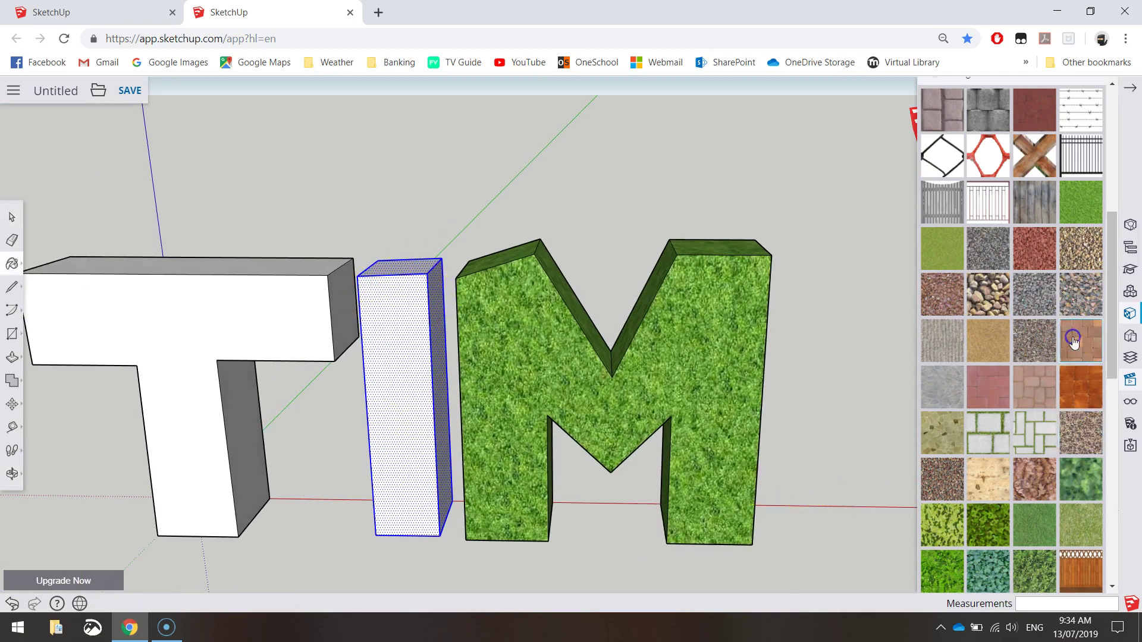
left_click(406, 322)
left_click(11, 240)
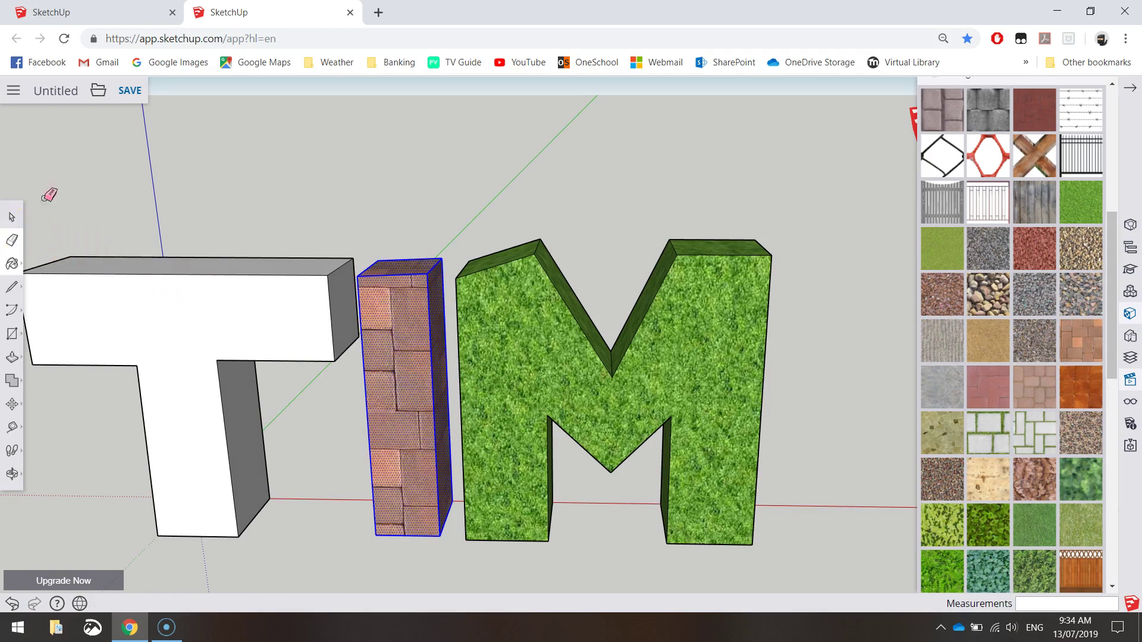
Step: Deselect the letter I and select the entire letter T with all its faces and edges
left_click(11, 217)
left_click(368, 174)
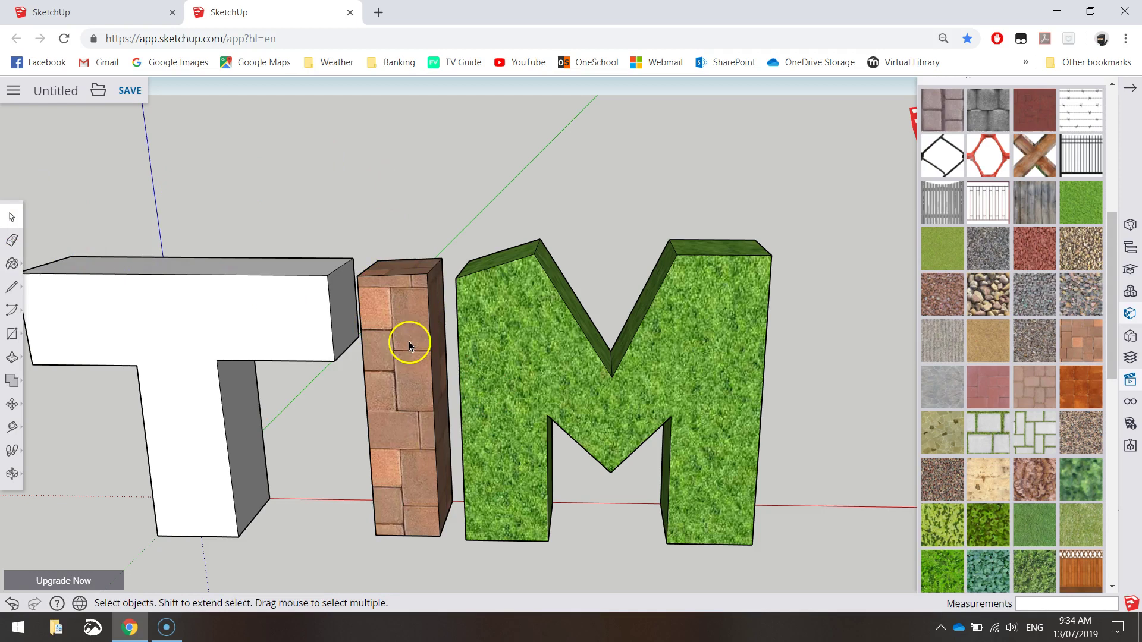
triple_click(179, 299)
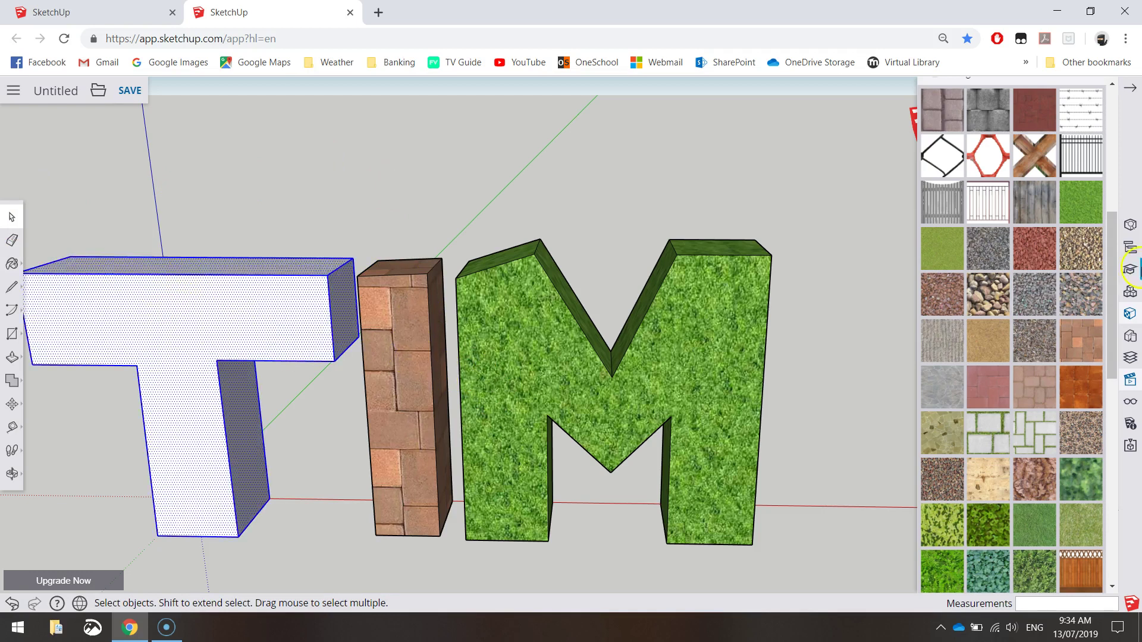
Step: Collapse the Landscaping, Fencing and Vegetation collection and paint the selected letter T with the translucent pale-blue grid material from Glass and Mirrors
scroll(1101, 250, "down", 3)
scroll(1100, 182, "up", 10)
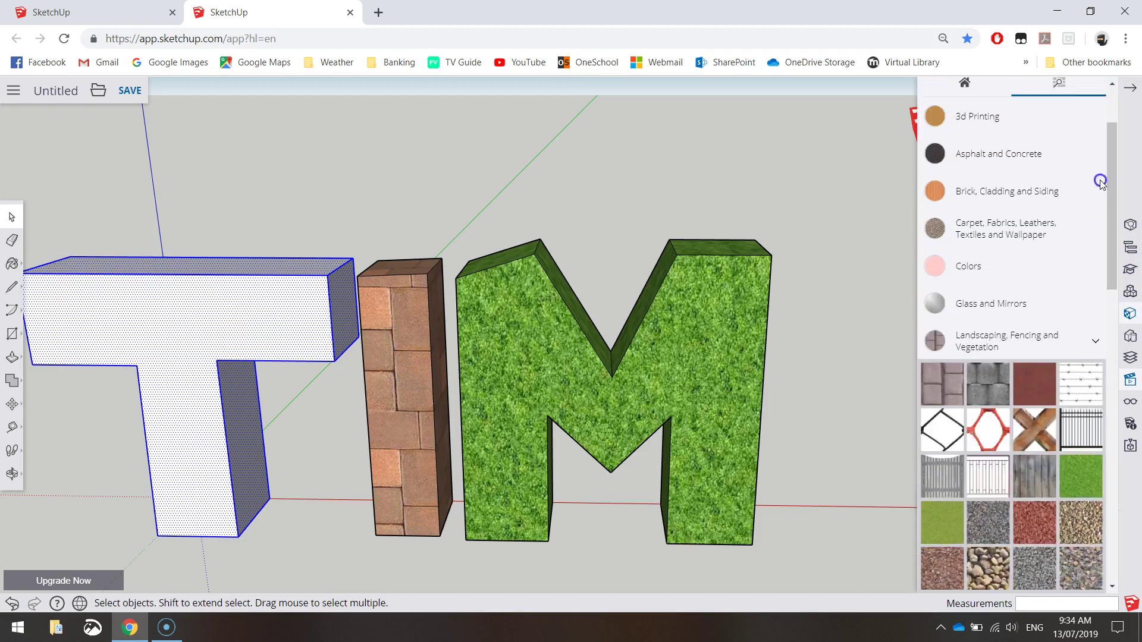
left_click(970, 343)
left_click(980, 302)
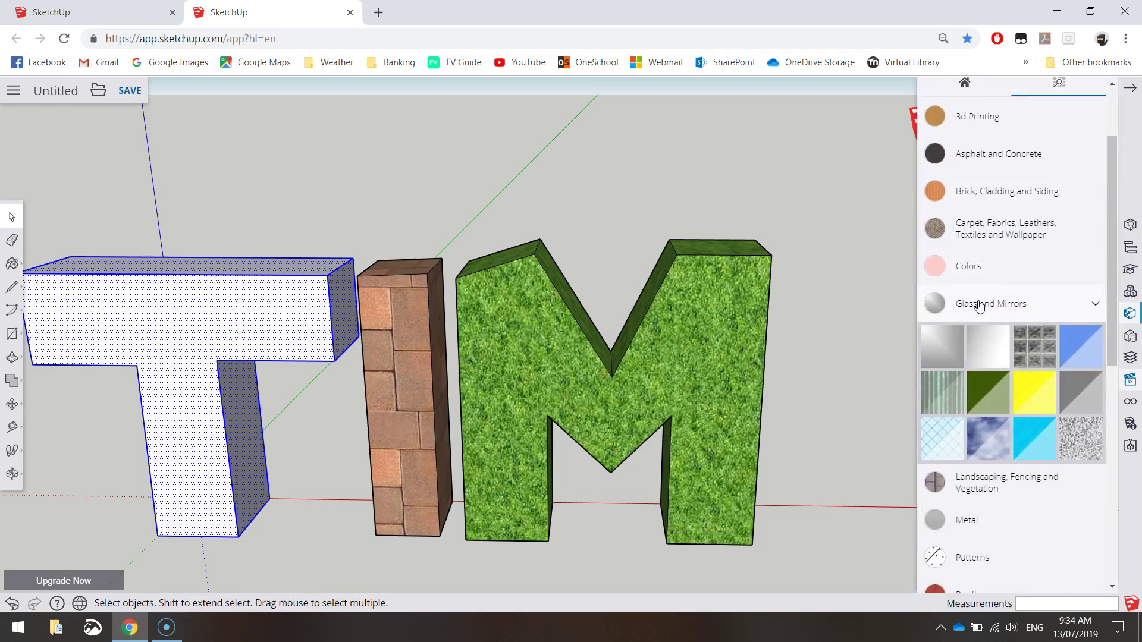
left_click(942, 438)
left_click(227, 306)
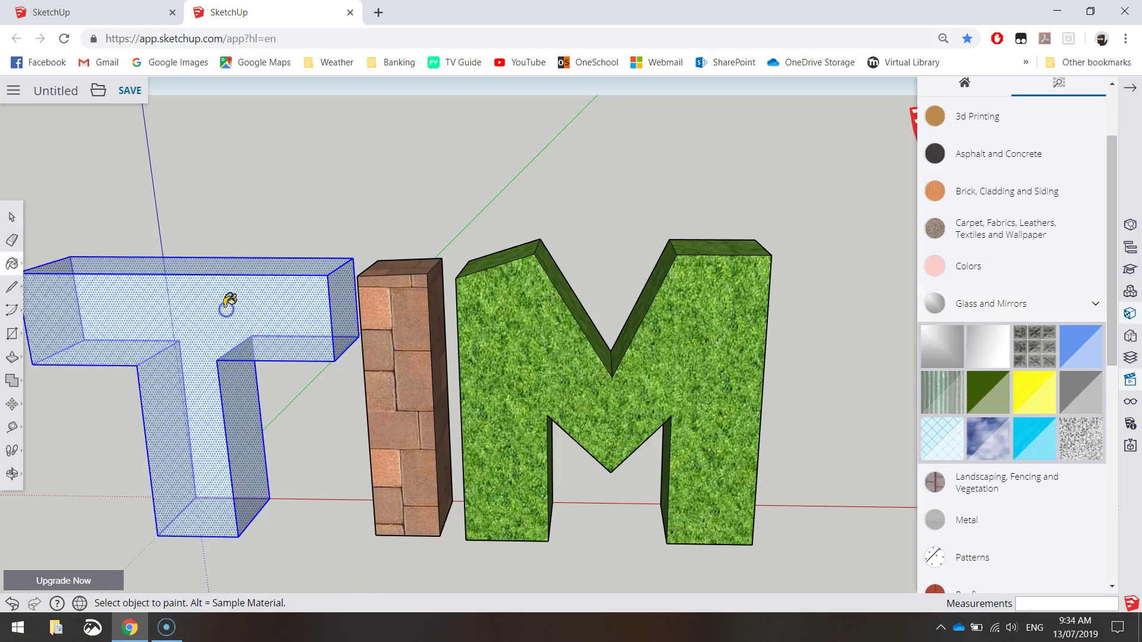
Step: Paint the entire letter T with Upholstery Striped Multi-Colored from Carpet, Fabrics, Leathers, Textiles and Wallpaper, and clear the selection
left_click(1014, 233)
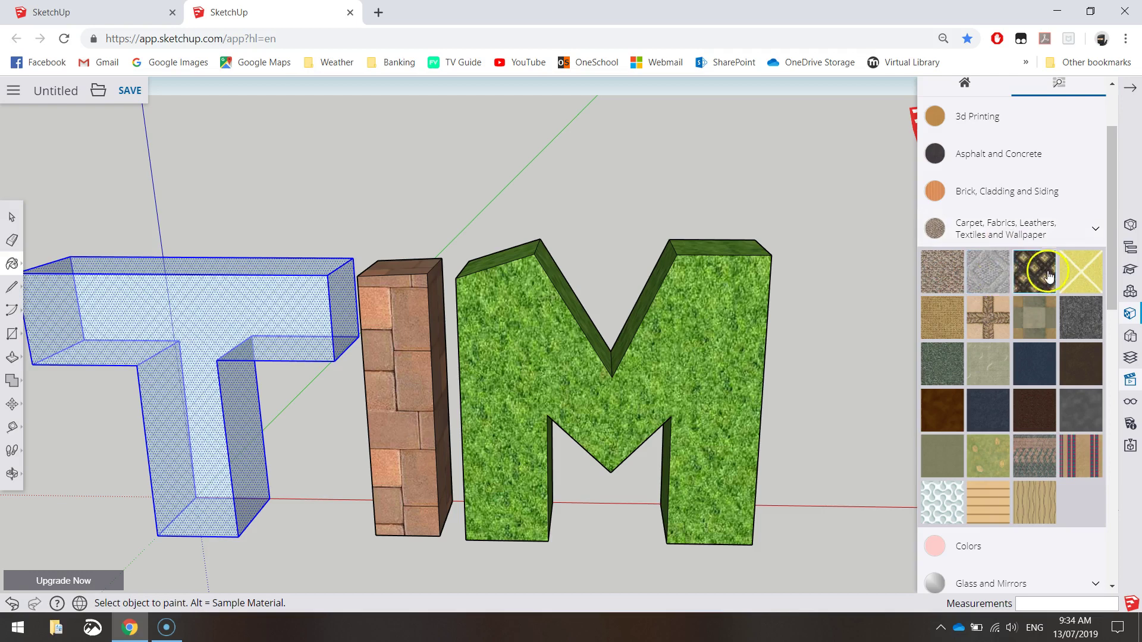
left_click(1081, 450)
left_click(248, 309)
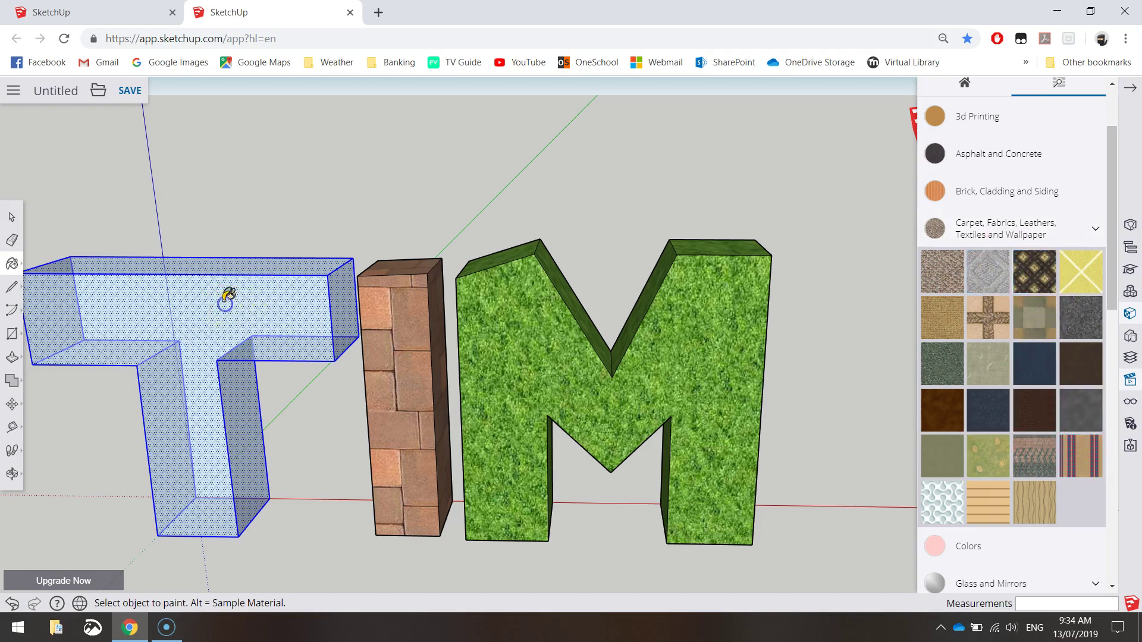
left_click(11, 217)
left_click(368, 149)
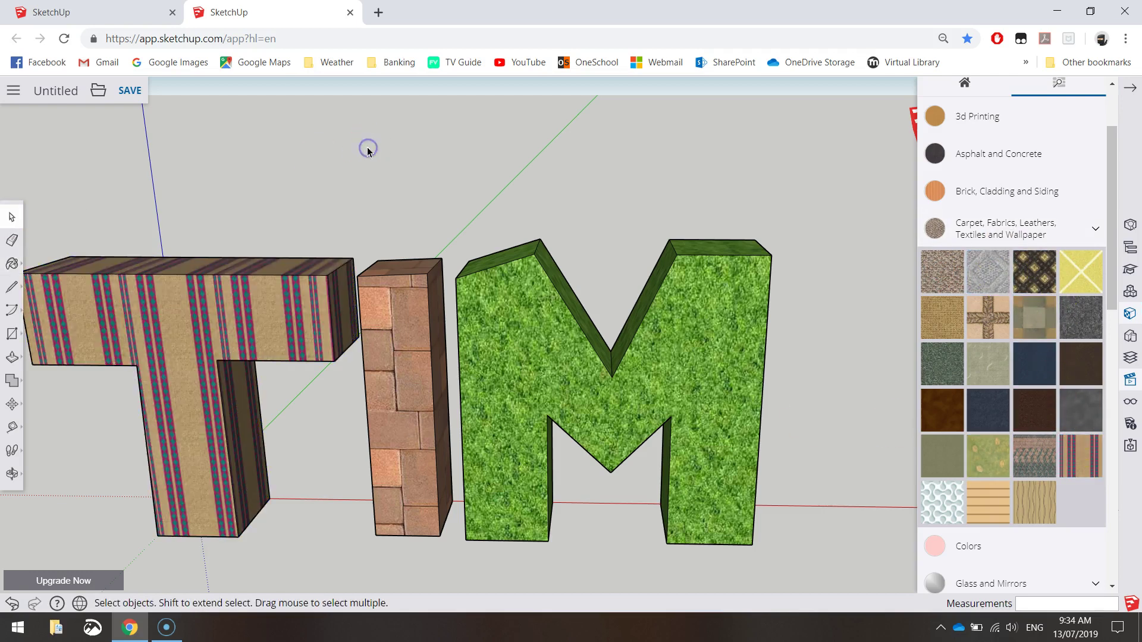
Step: Collapse the Carpet, Fabrics, Leathers, Textiles and Wallpaper collection and hide the materials library
scroll(273, 315, "down", 2)
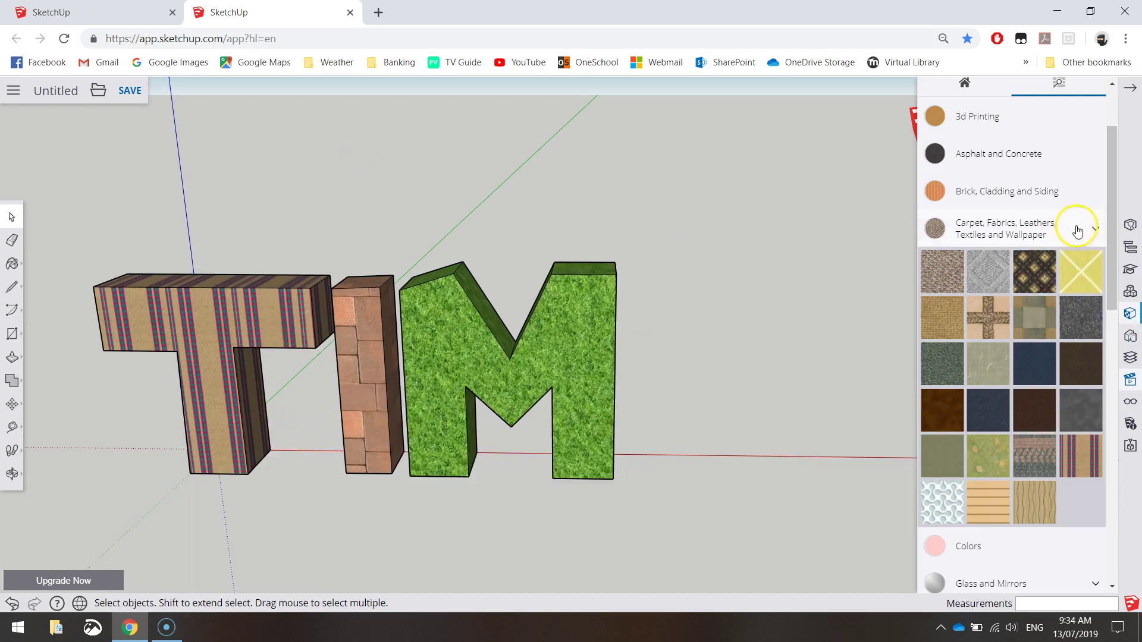
left_click(1095, 229)
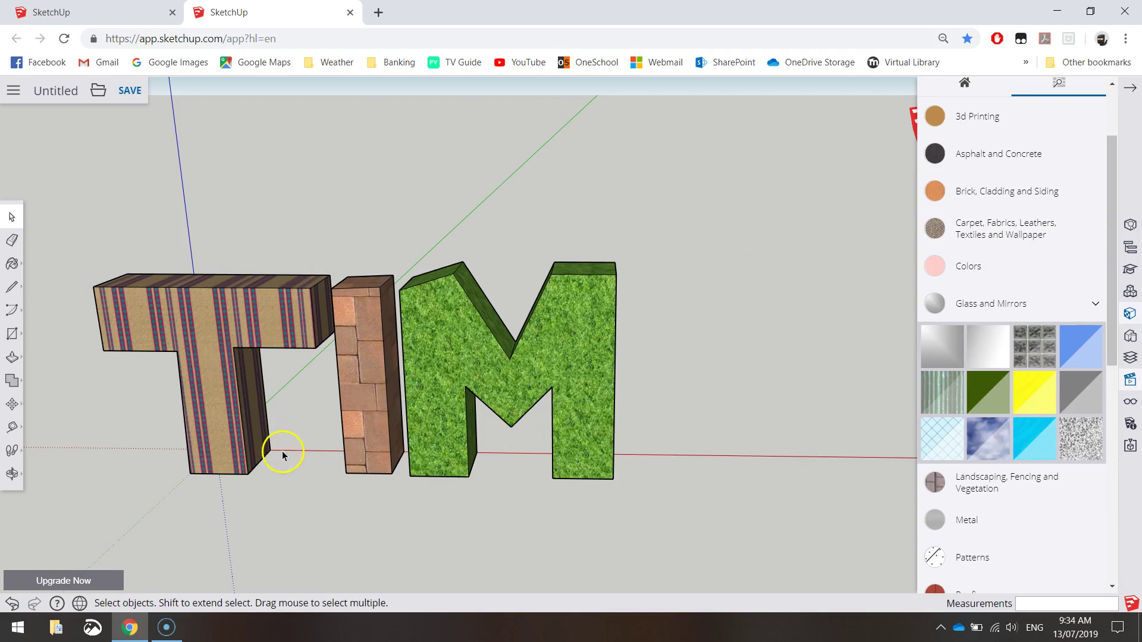
middle_click_drag(280, 454, 388, 365)
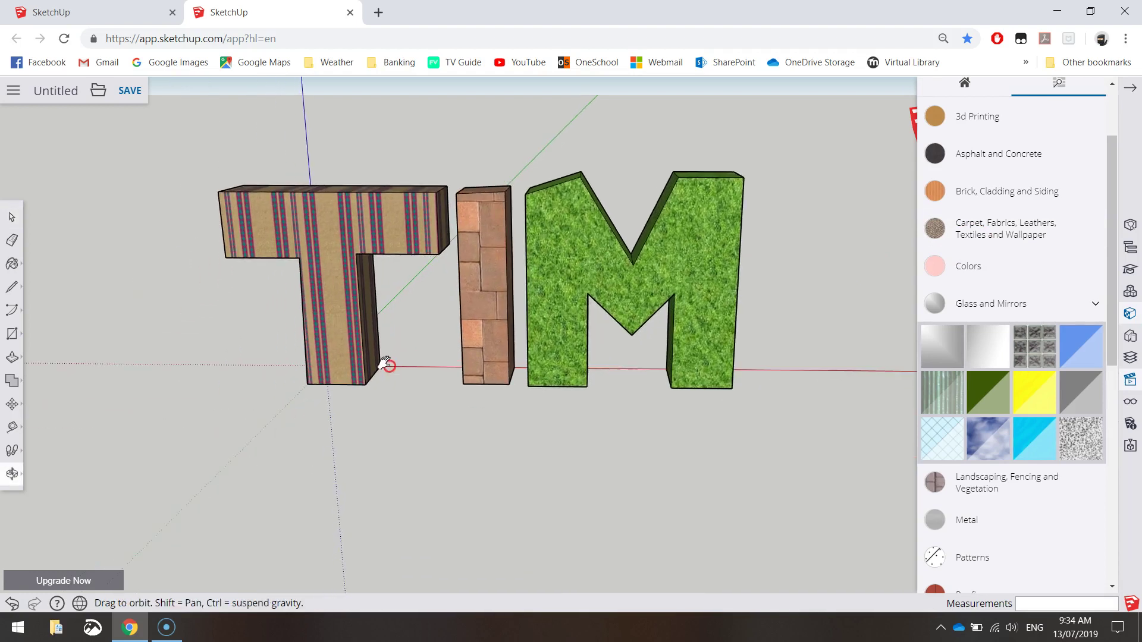
left_click(1130, 87)
middle_click_drag(811, 273, 734, 301)
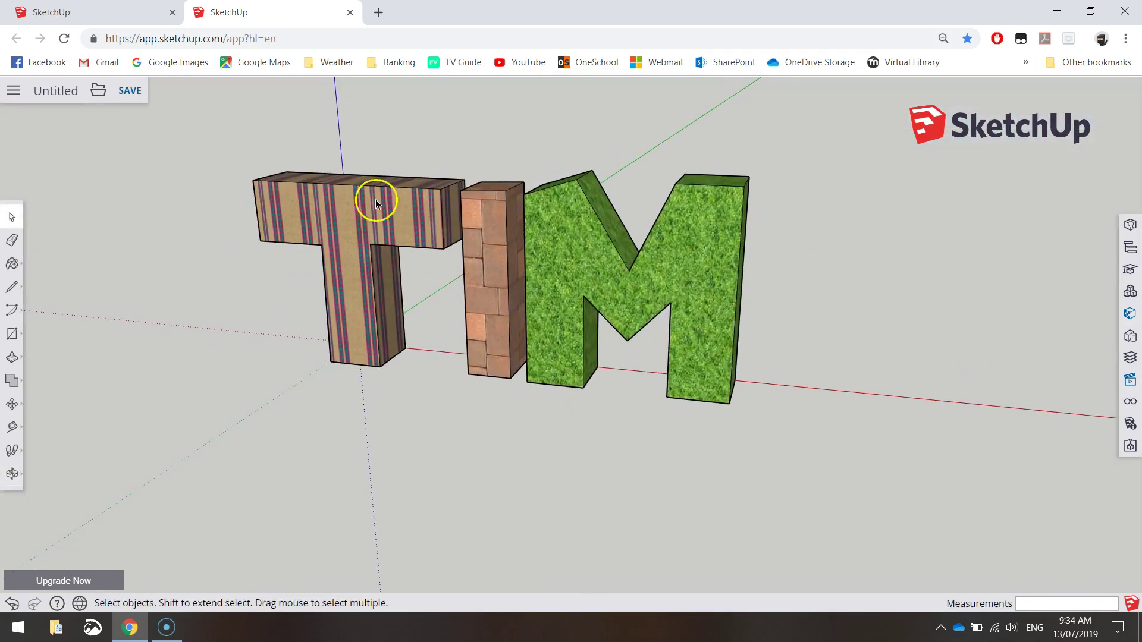
Step: Save the model to the SketchUp project in Trimble Connect as 3D Name.skp, overwriting the existing file
left_click(130, 90)
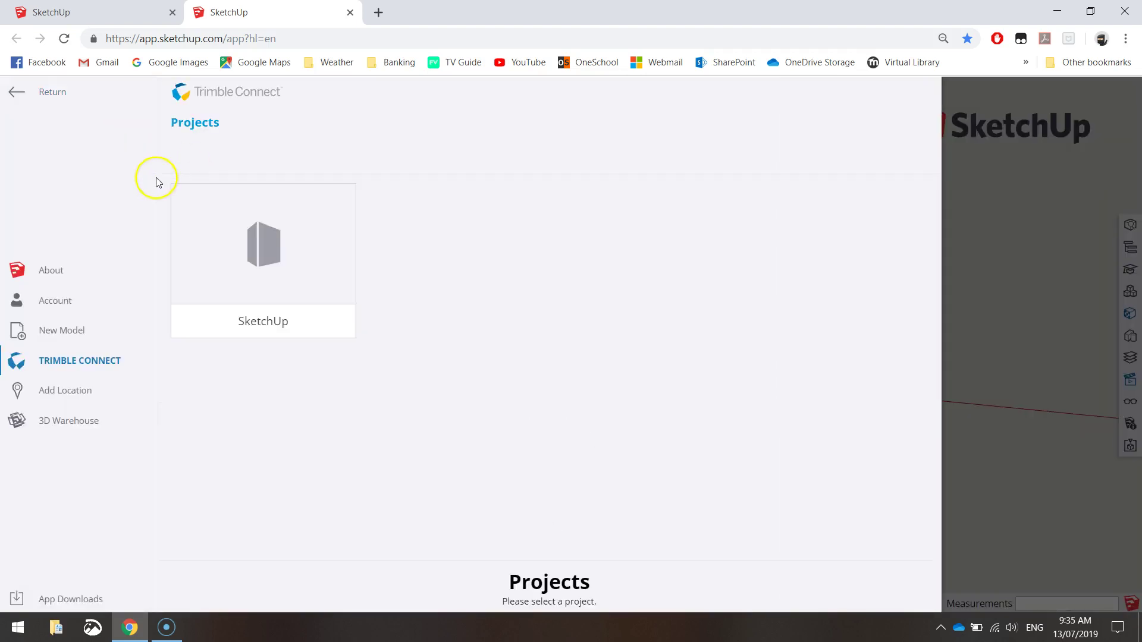
left_click(327, 296)
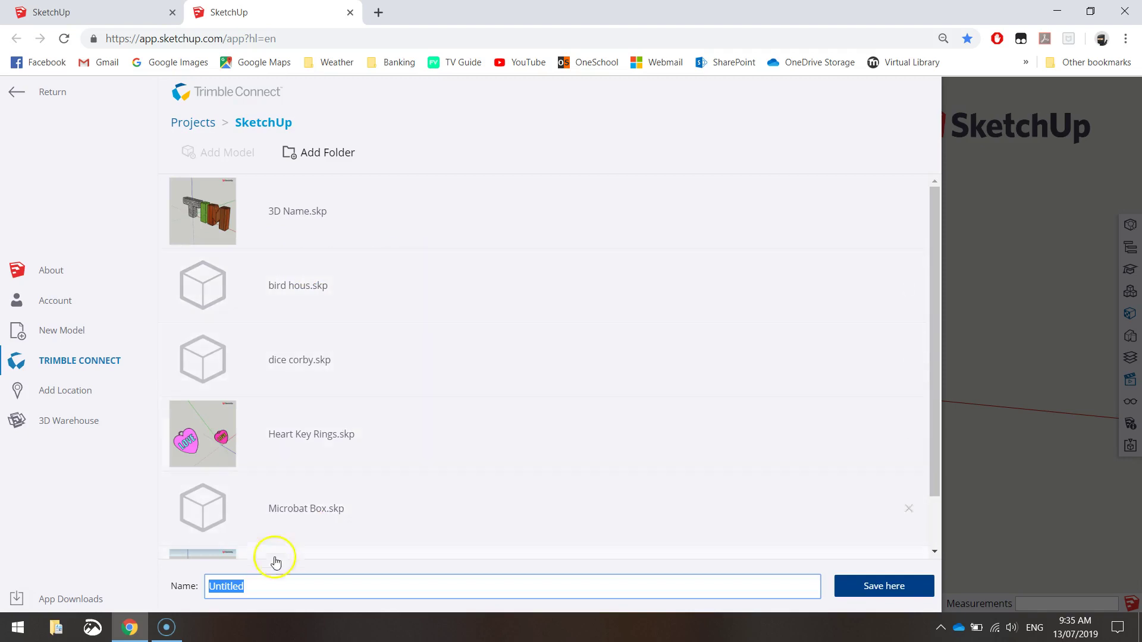
left_click(304, 216)
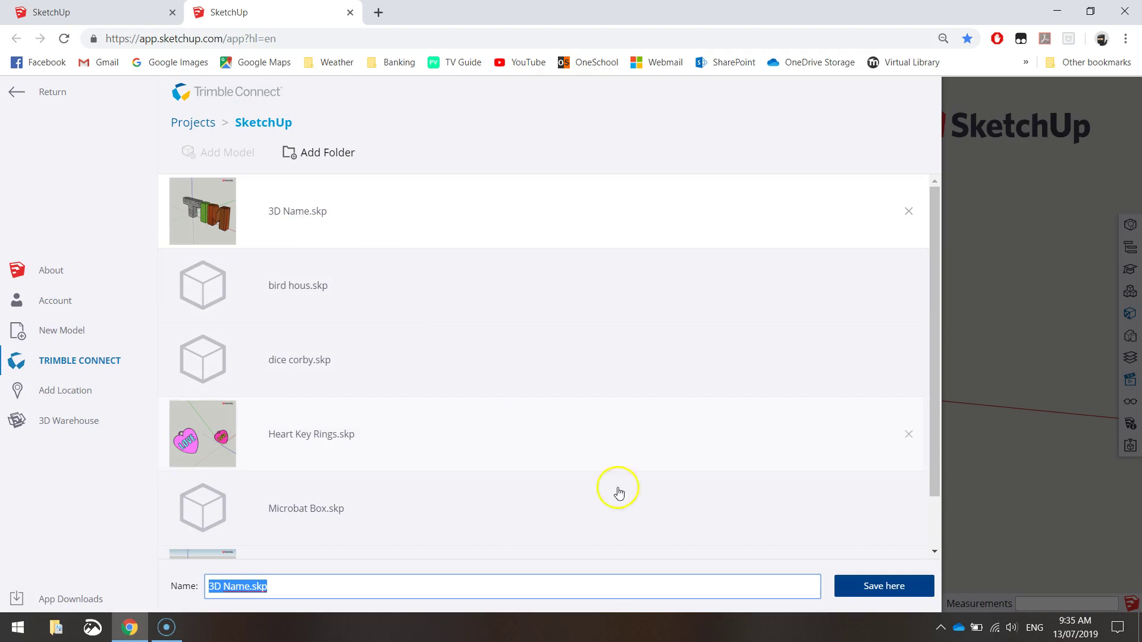
left_click(855, 589)
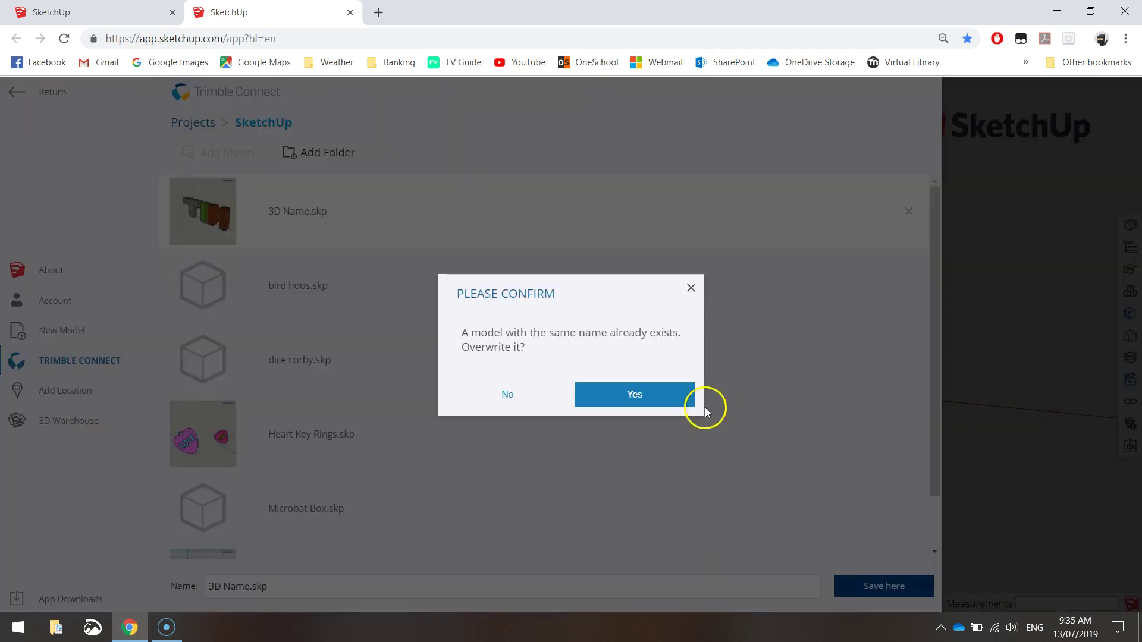
left_click(657, 405)
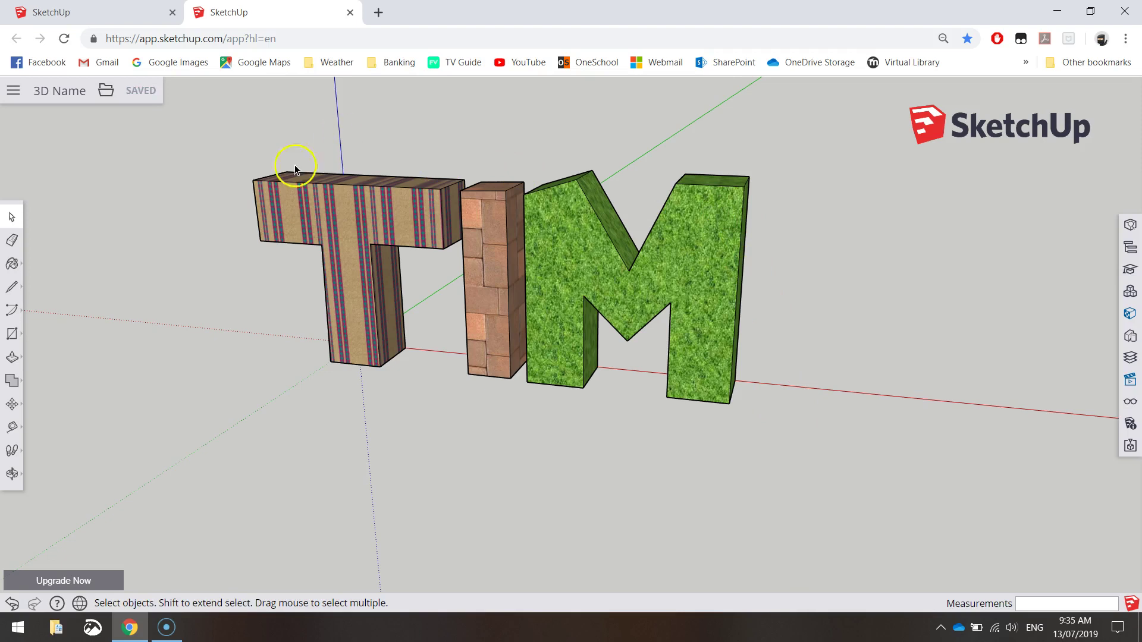
scroll(252, 169, "up", 3)
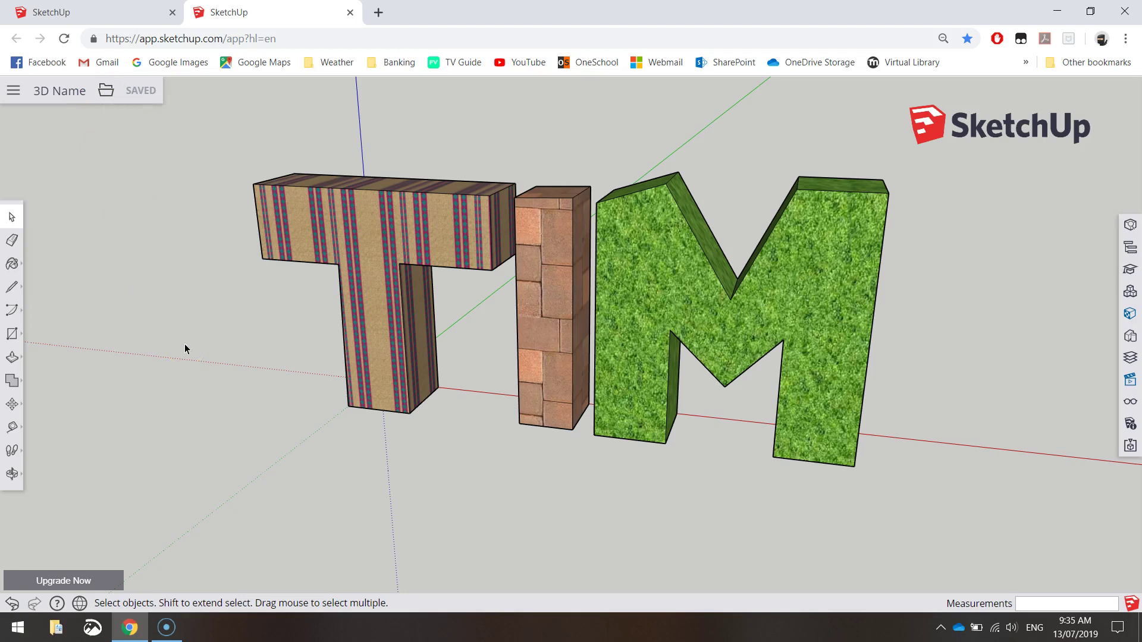
left_click(11, 287)
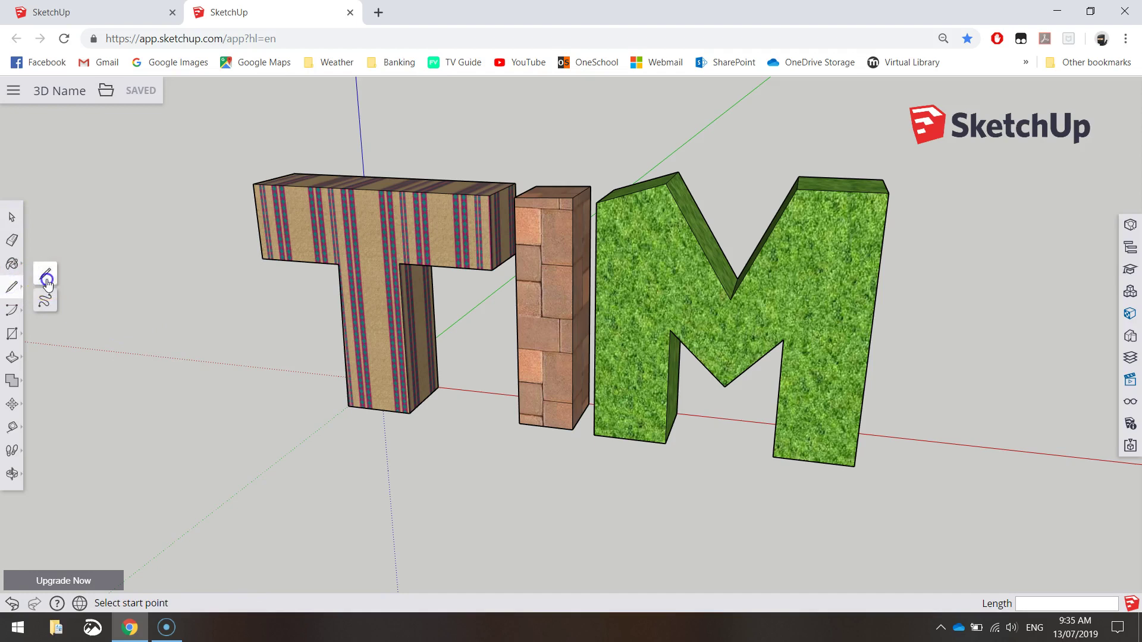
key("b")
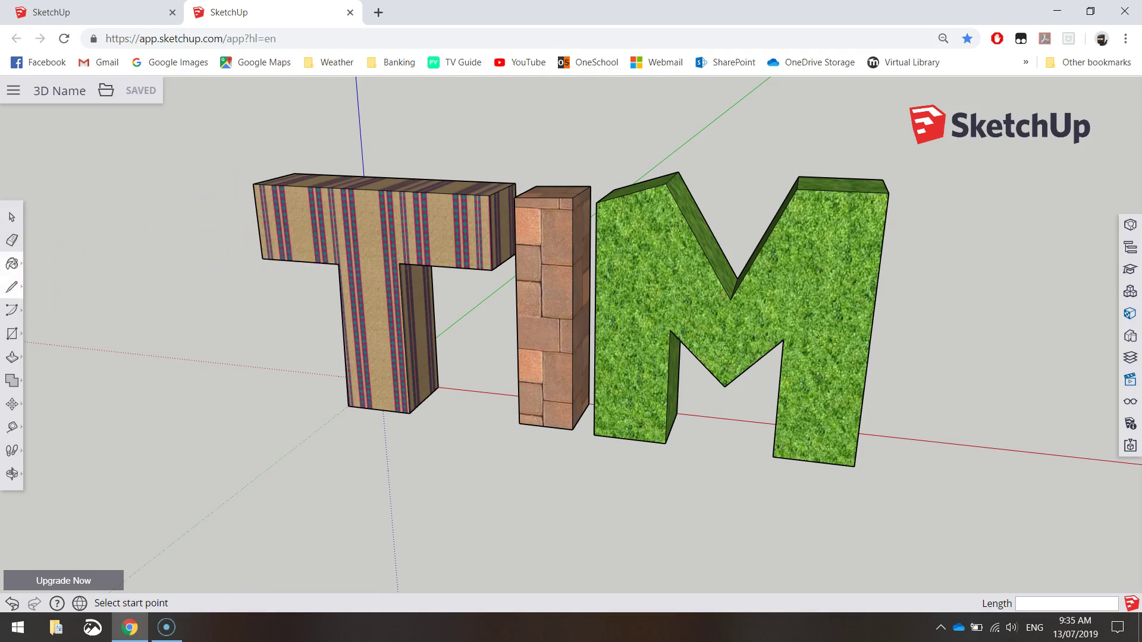
left_click(12, 357)
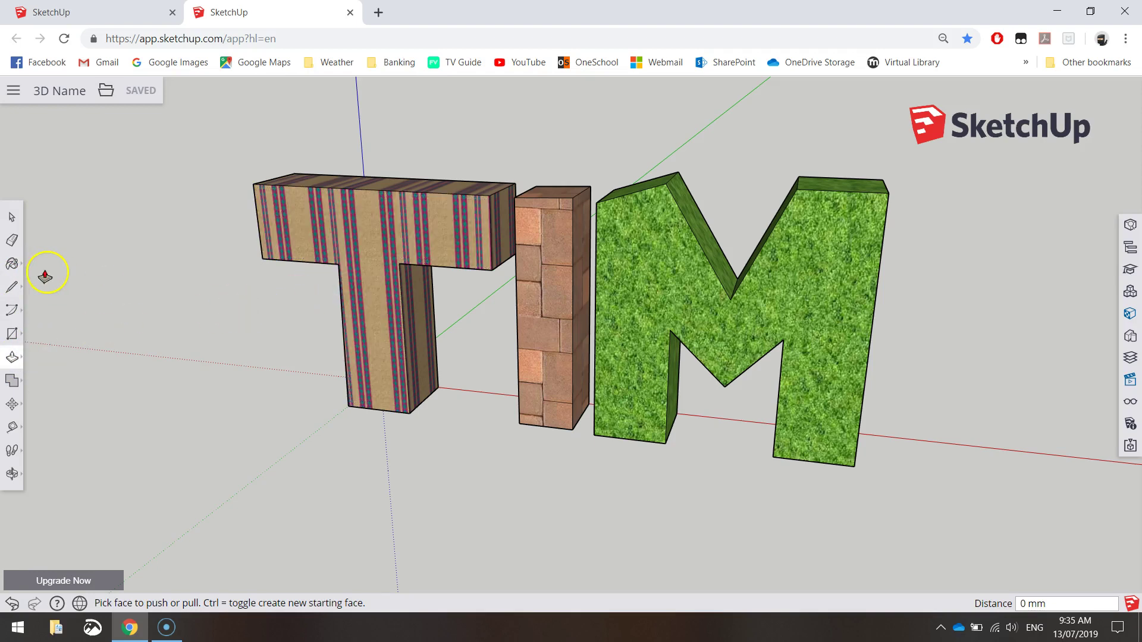
left_click(12, 474)
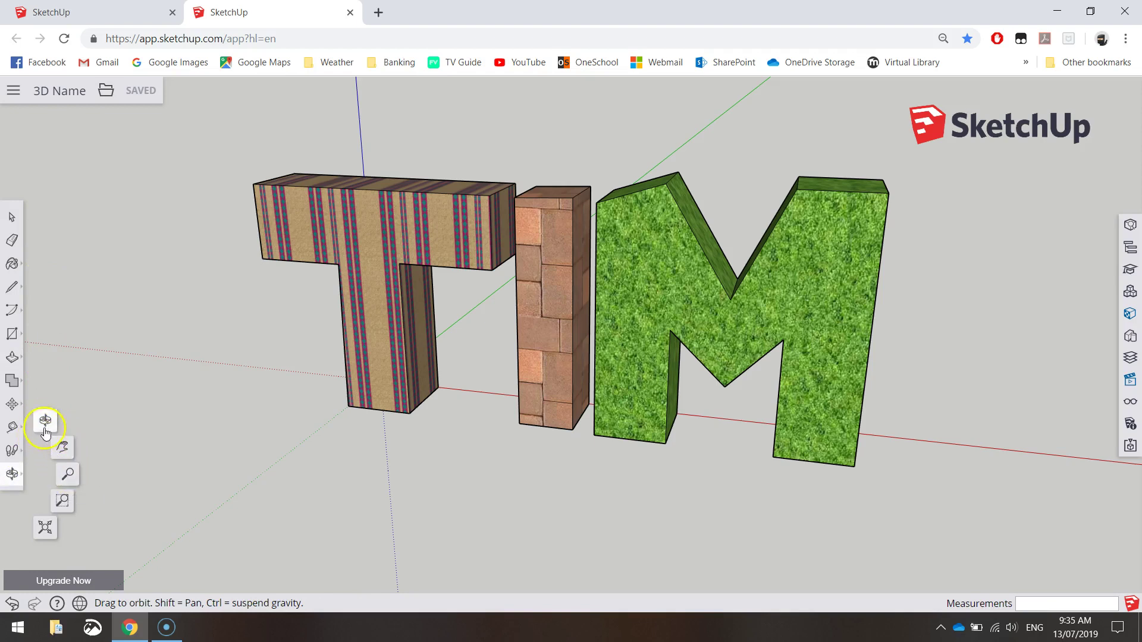
left_click_drag(765, 410, 759, 452)
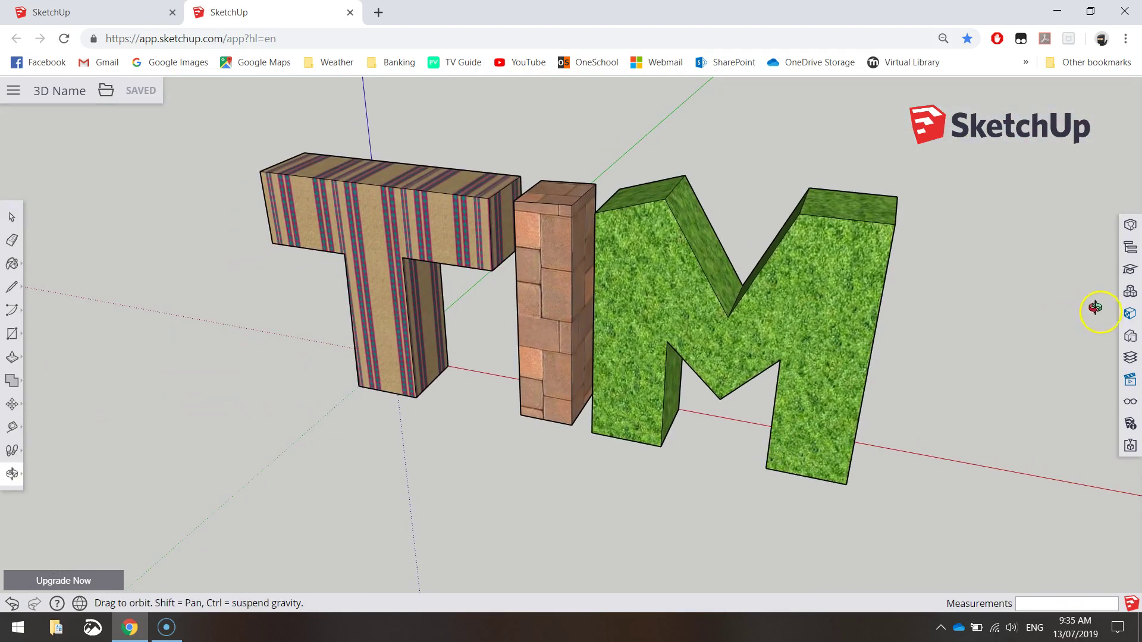
Step: Reopen the materials library and collapse the Glass and Mirrors collection
left_click(1129, 316)
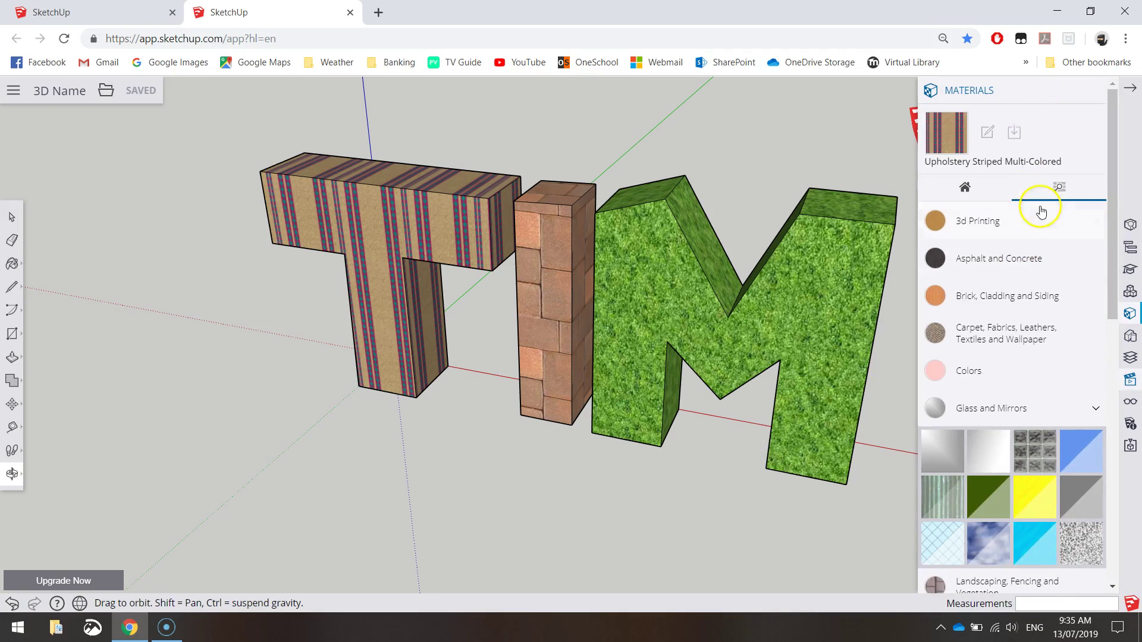
left_click(1020, 409)
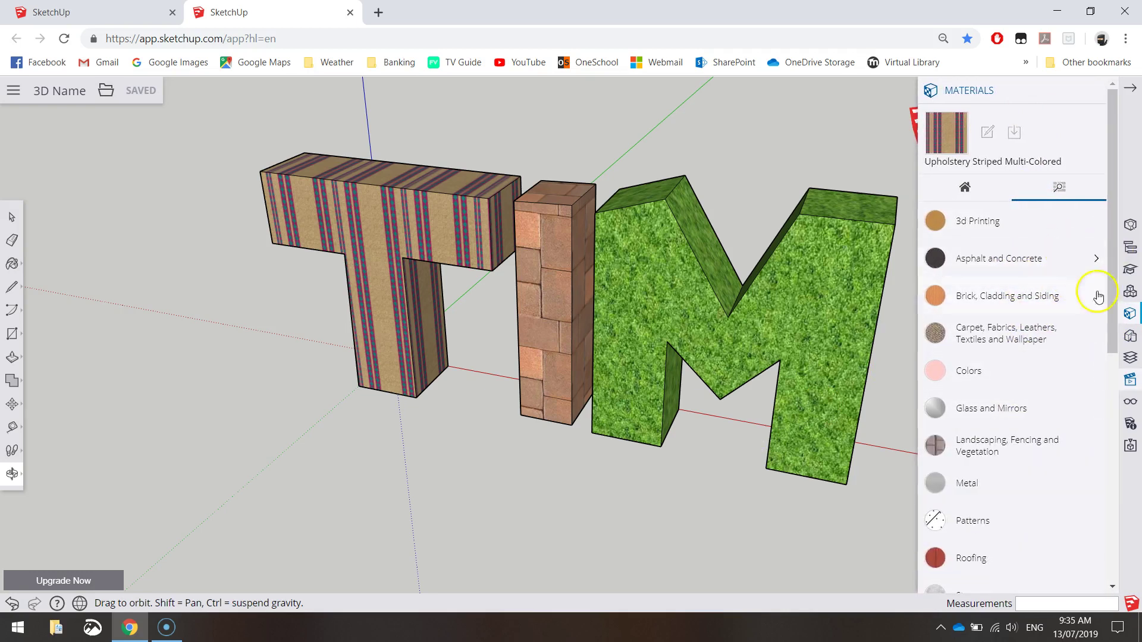
Step: Examine the painted letters from the preset front, back, left, top and angled perspective views, and hide the view options
left_click(1131, 384)
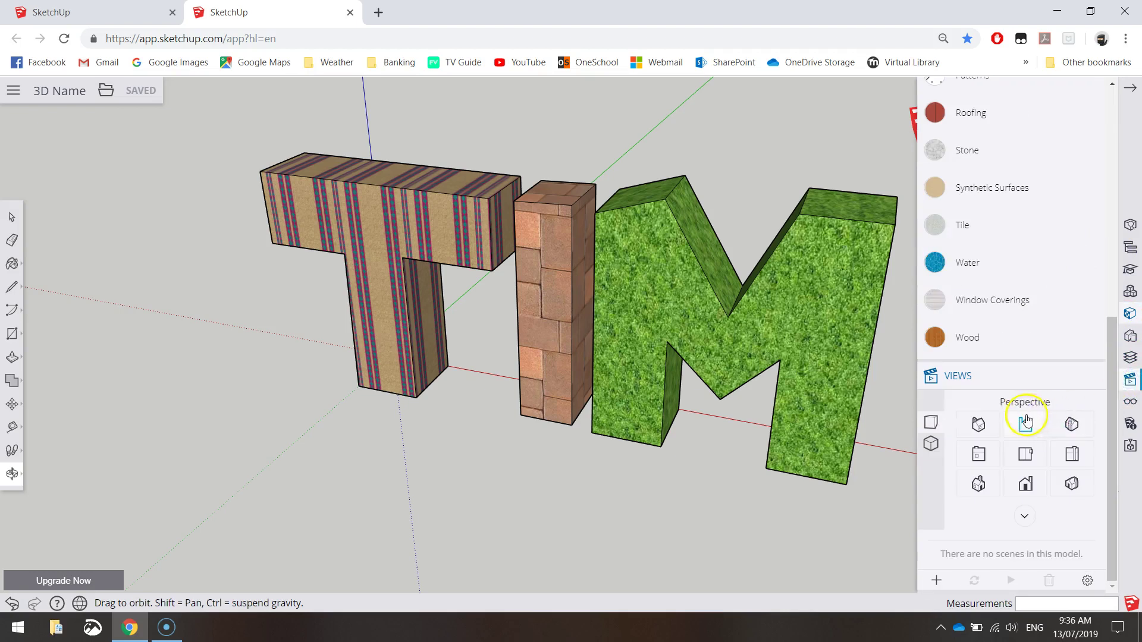
left_click(979, 486)
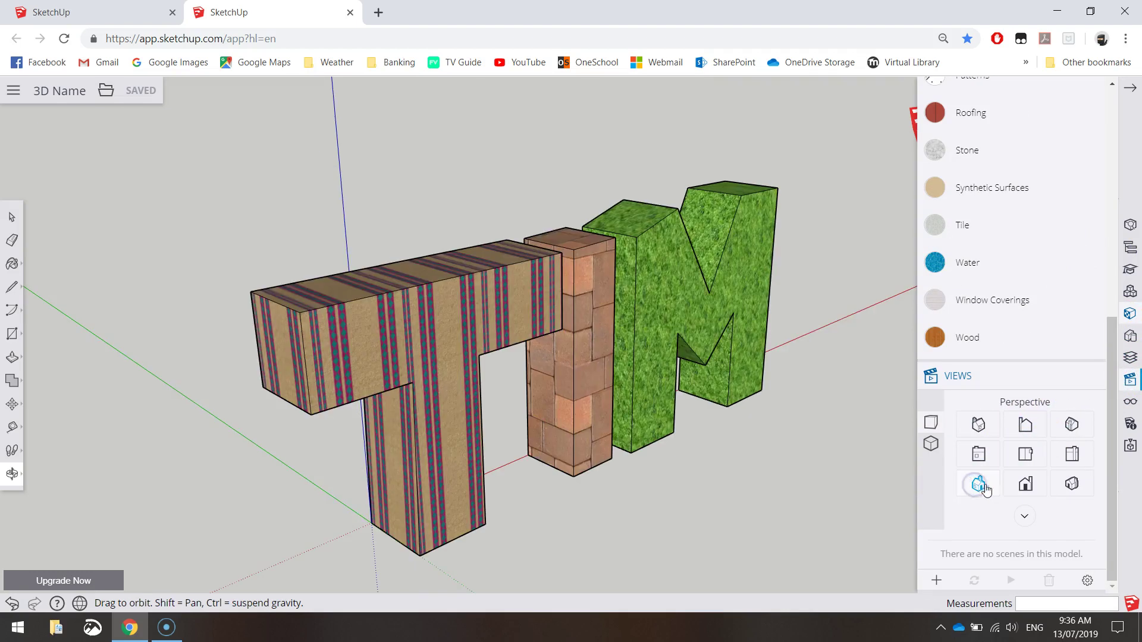
left_click(1025, 483)
left_click(1074, 484)
left_click(1031, 455)
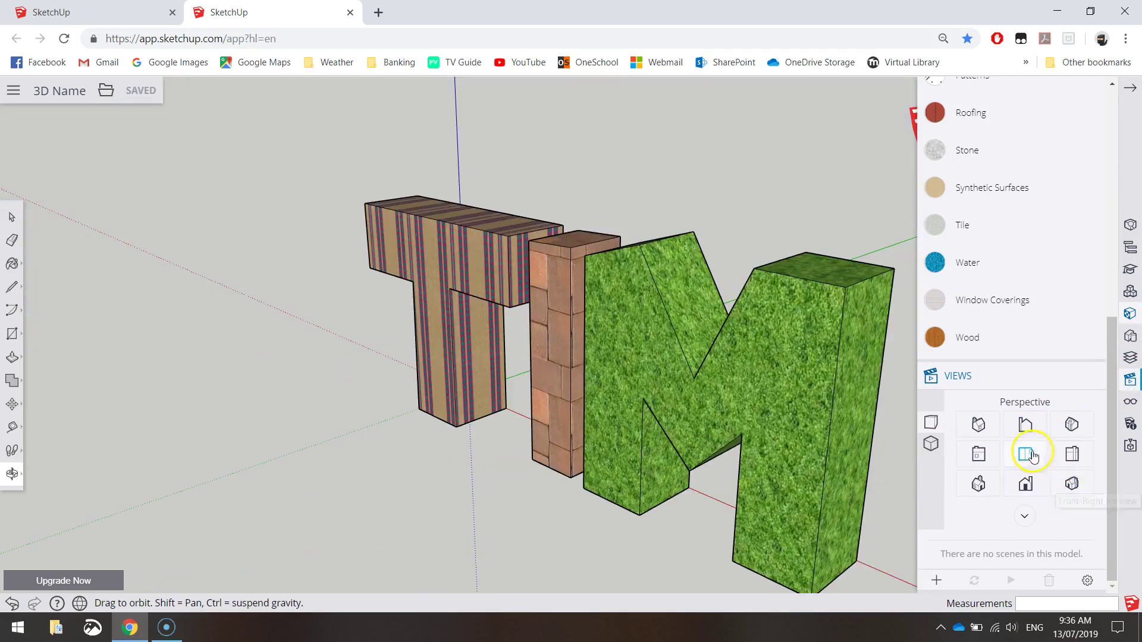
left_click(1025, 424)
left_click(1025, 454)
left_click(1074, 423)
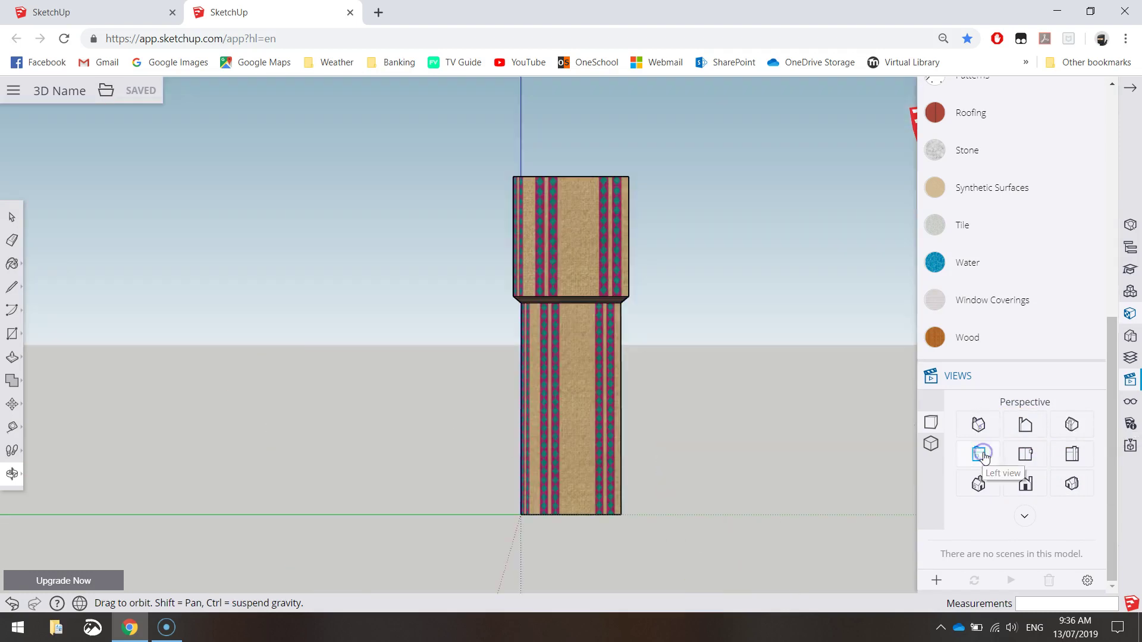
left_click(1025, 454)
left_click(1025, 484)
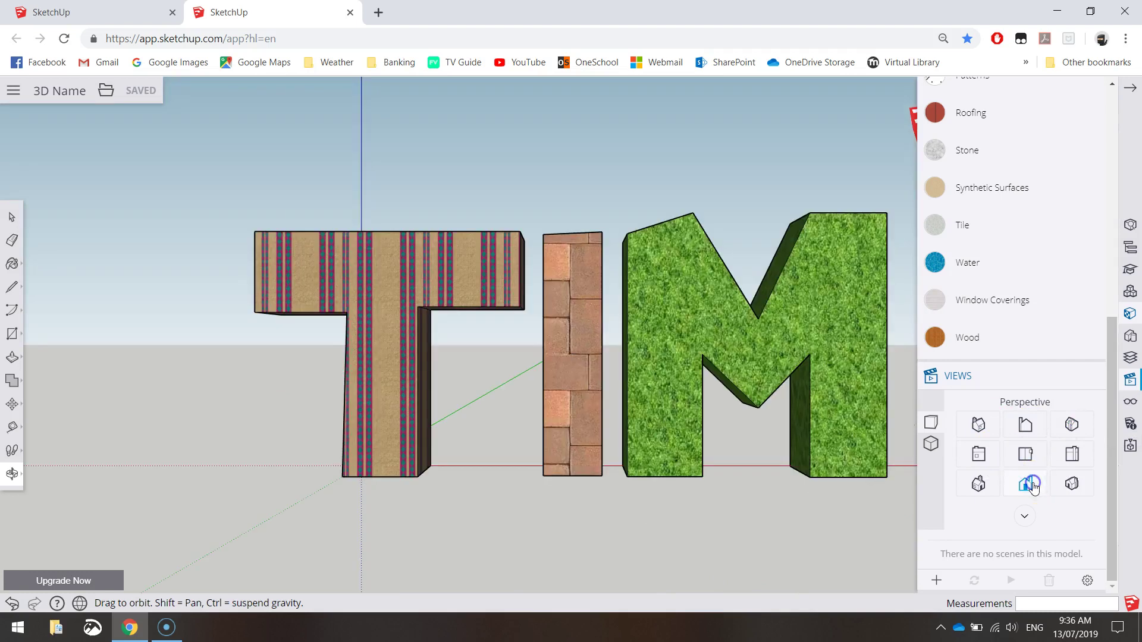
left_click(1071, 483)
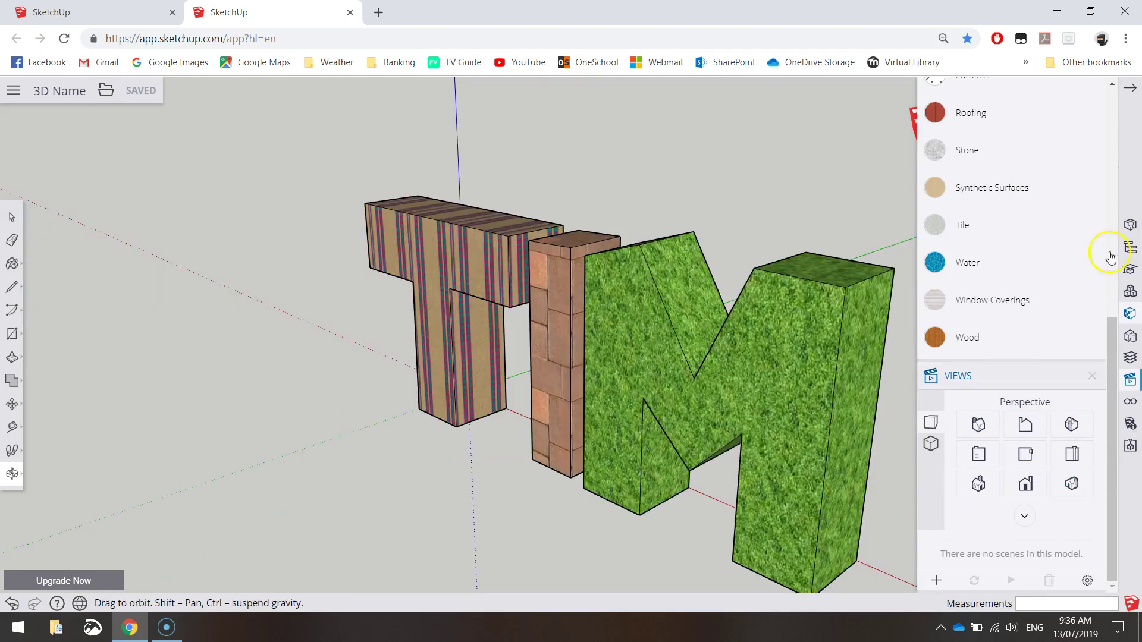
left_click(1129, 87)
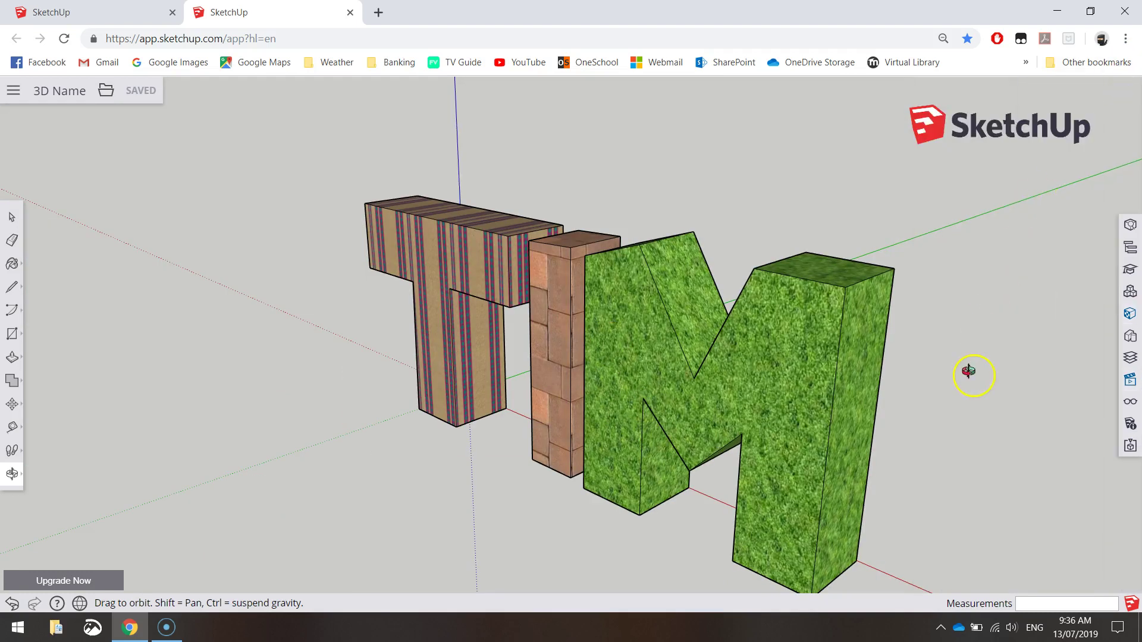
left_click_drag(968, 371, 950, 367)
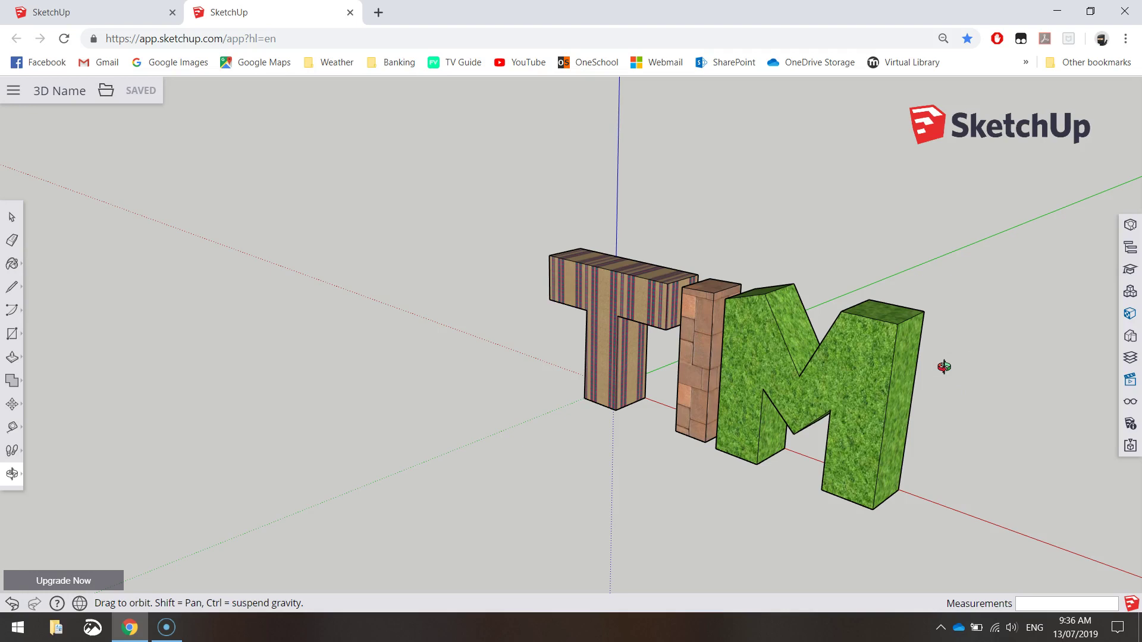
left_click(926, 354)
left_click(925, 356)
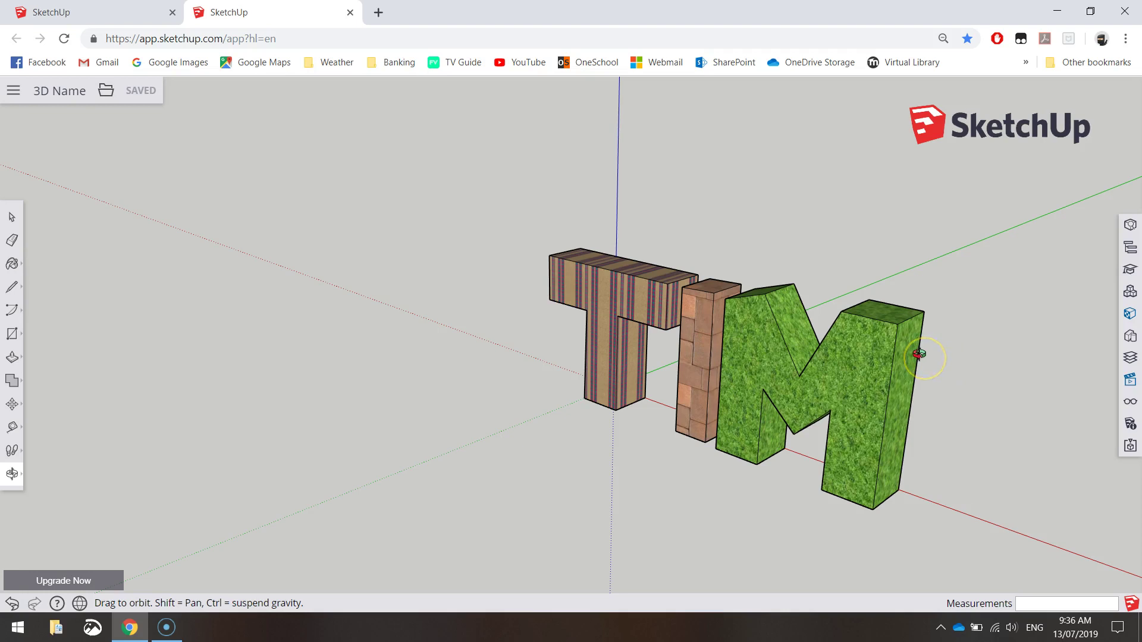